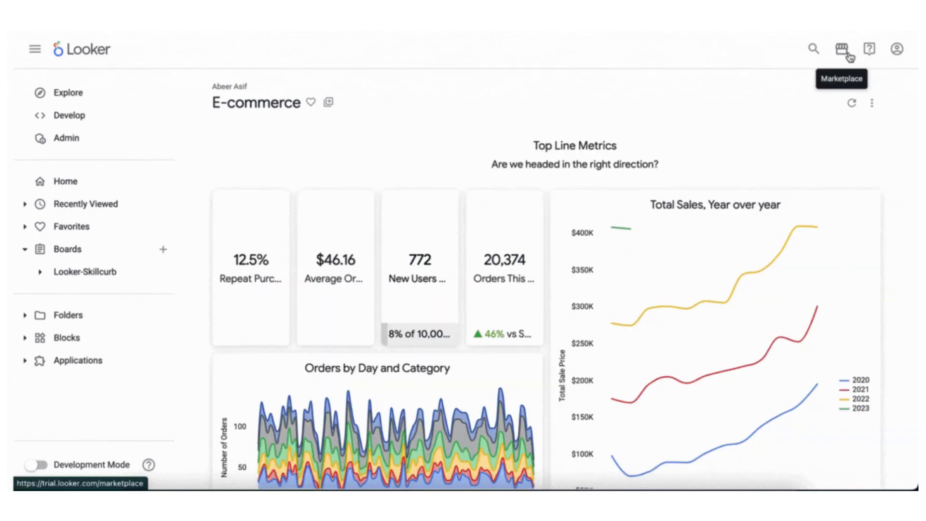
- Scroll down through the E-commerce dashboard to review all of its tiles
scroll(822, 182, "down", 5)
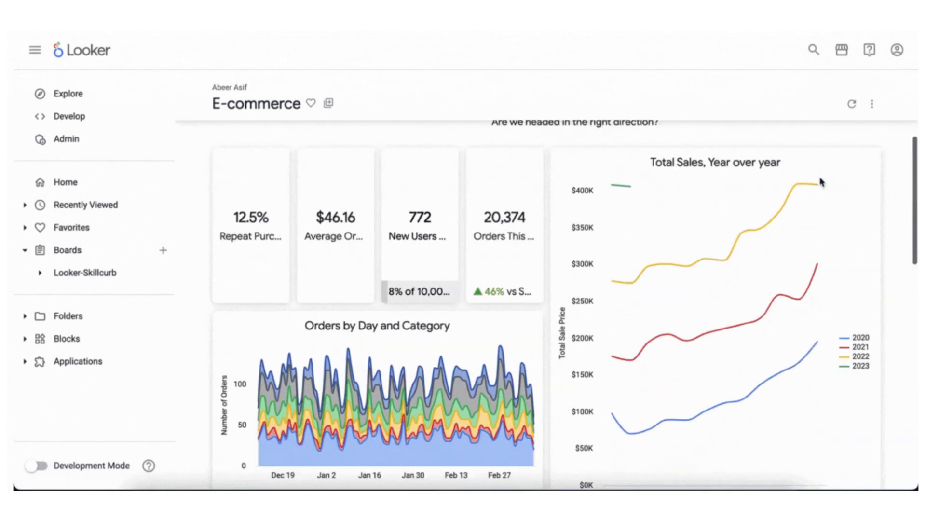
scroll(822, 182, "down", 6)
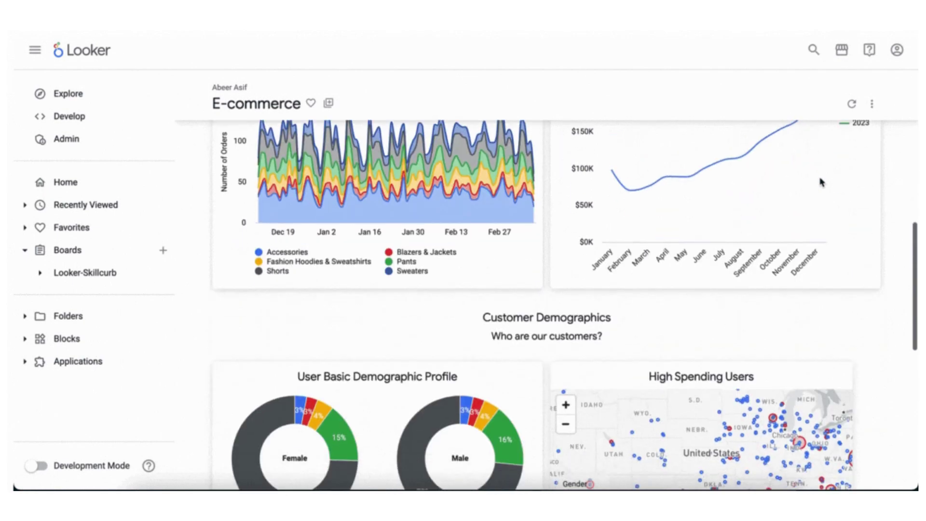
scroll(821, 183, "down", 4)
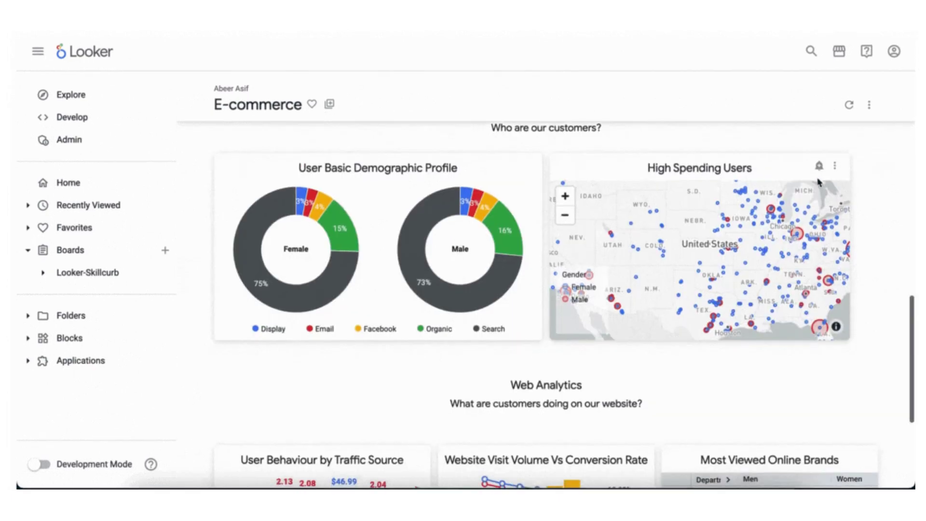
scroll(820, 182, "down", 5)
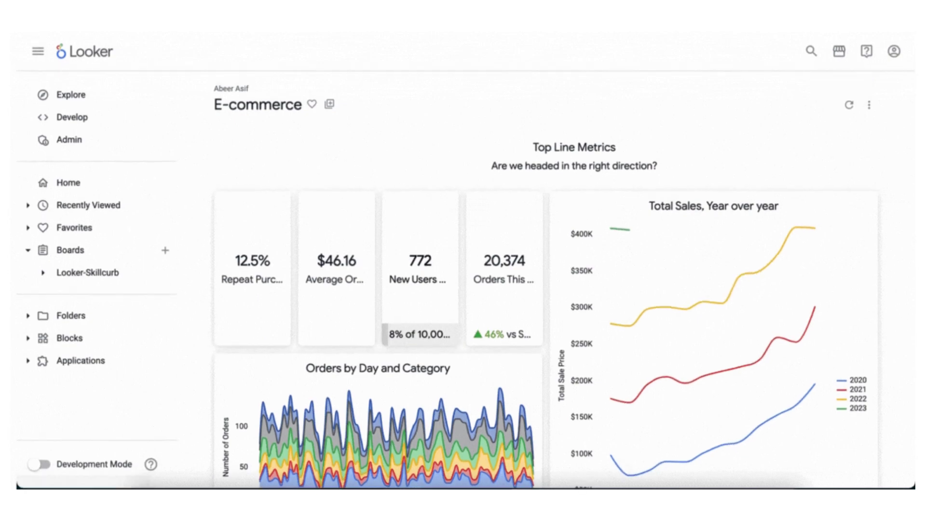
scroll(819, 183, "down", 6)
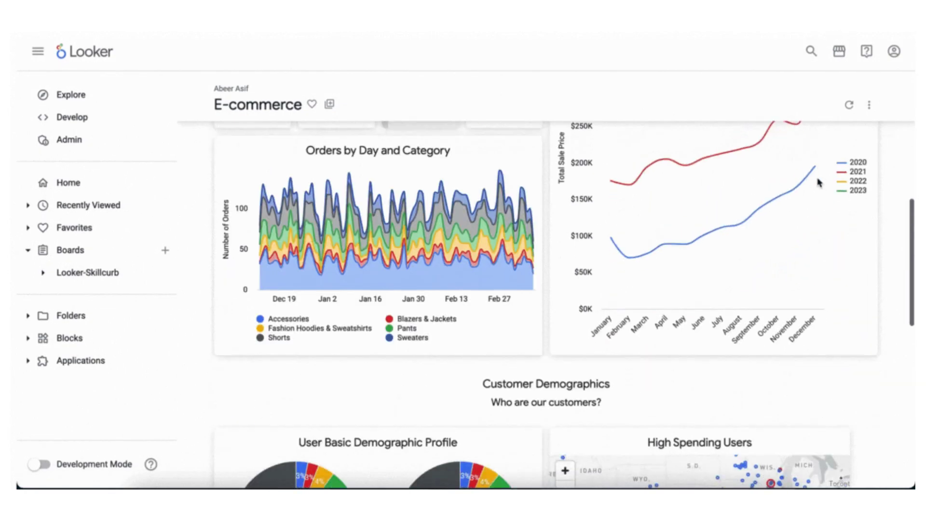
scroll(819, 183, "down", 5)
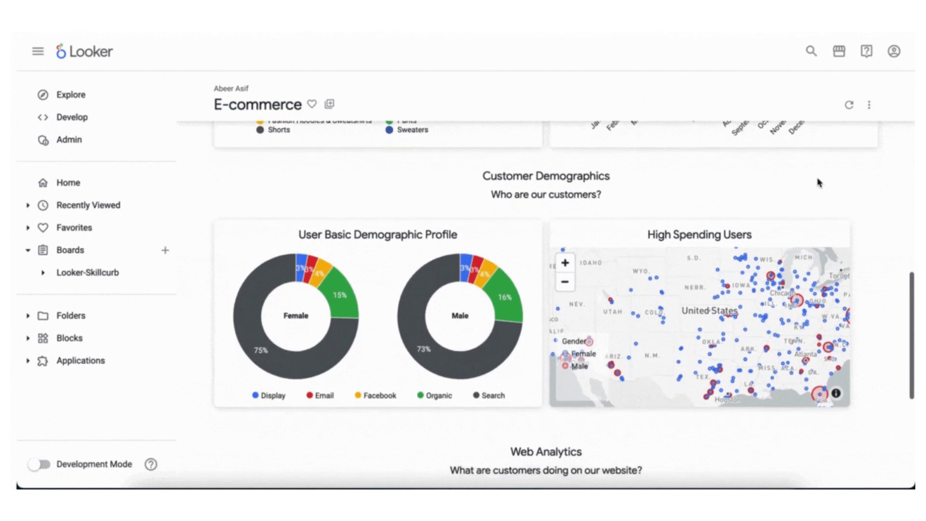
scroll(819, 182, "down", 4)
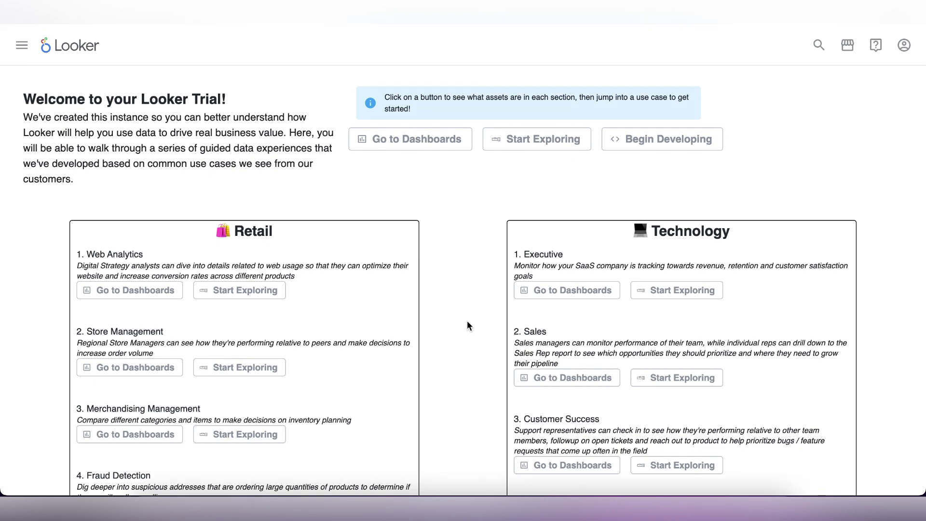
- Start exploring the 7. eCommerce use case from the trial welcome page
scroll(467, 318, "down", 5)
scroll(467, 326, "down", 1)
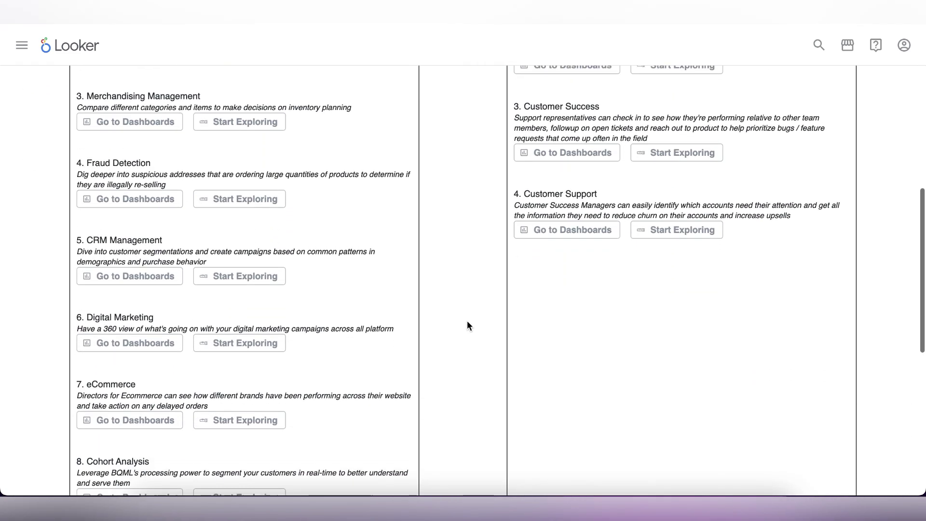
left_click(247, 418)
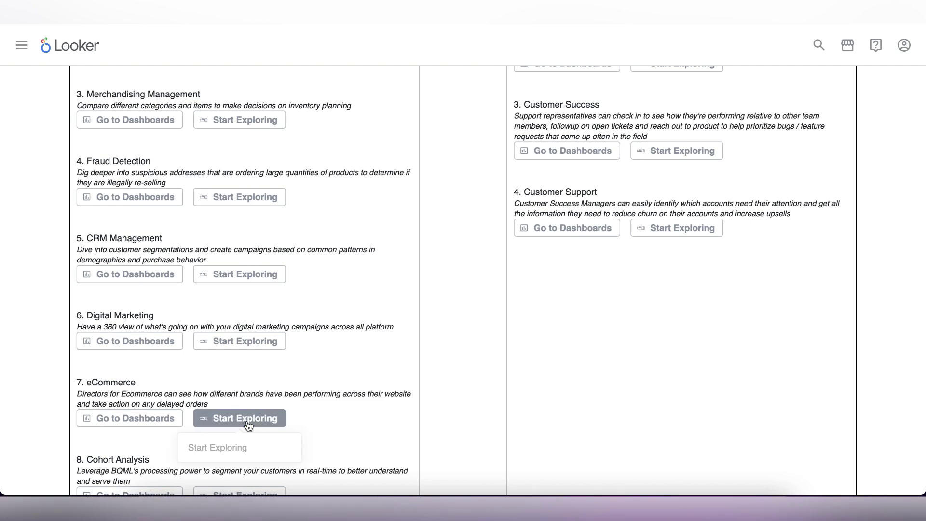
left_click(249, 450)
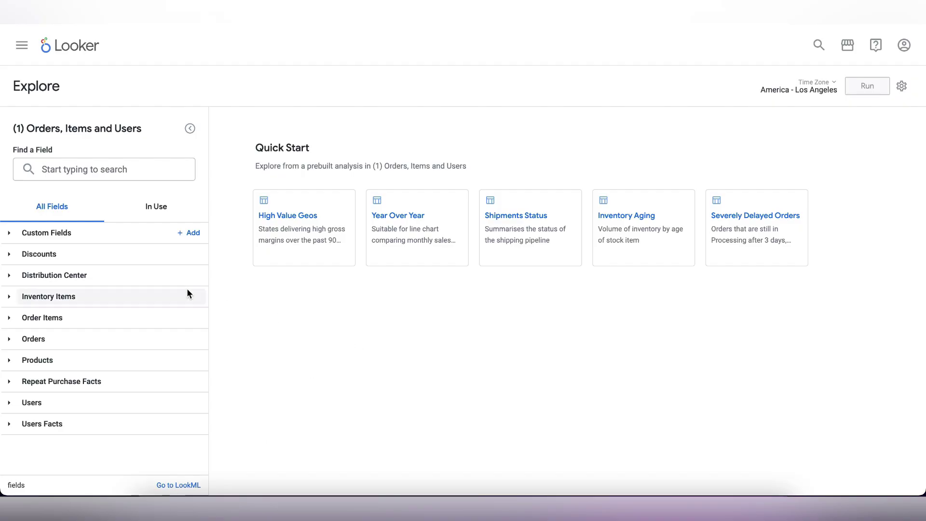
- Add the Users Count measure to the Explore's data
left_click(11, 405)
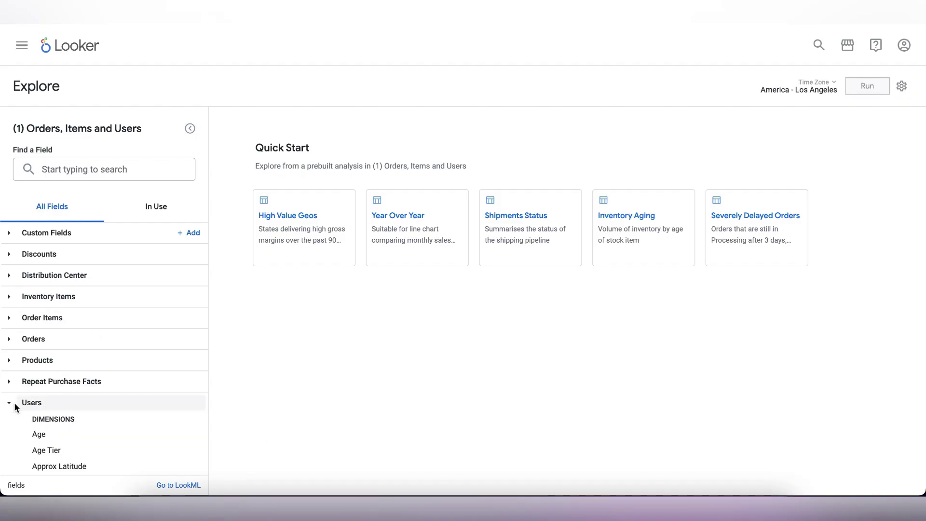
scroll(109, 401, "down", 5)
scroll(109, 402, "down", 4)
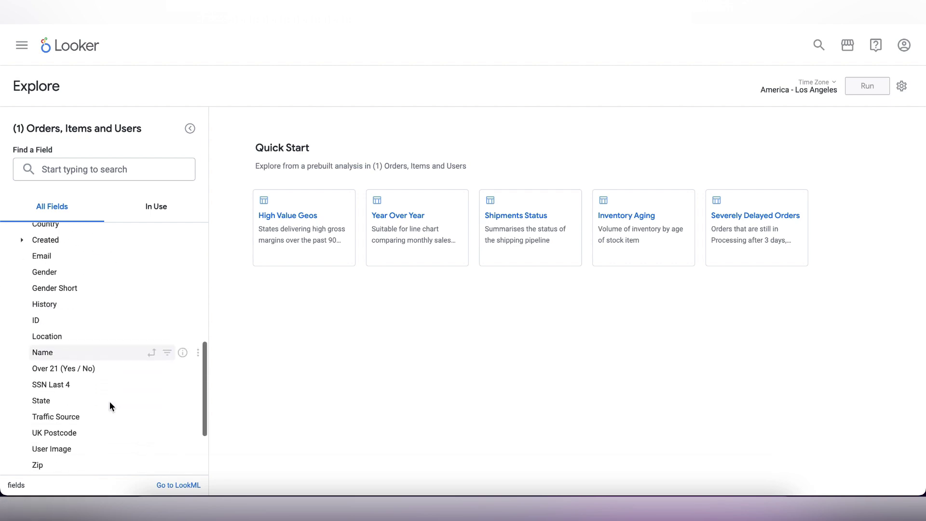
left_click(62, 428)
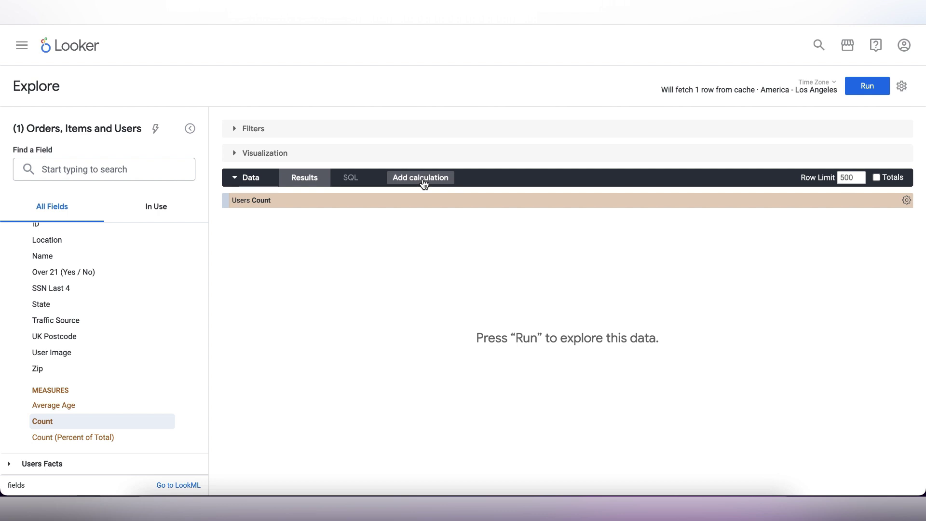
- Create a table calculation named Goal with value 10000, formatted as Decimals
left_click(420, 178)
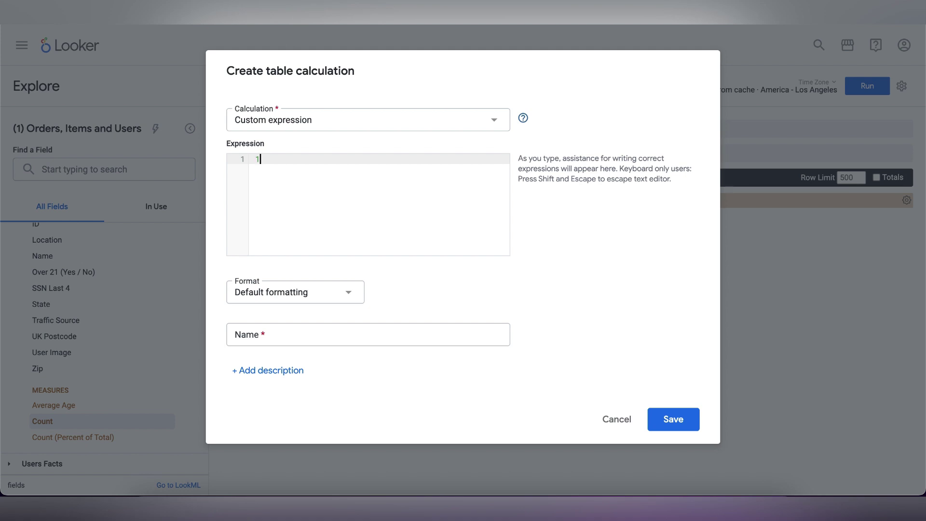
type("10000")
left_click(337, 292)
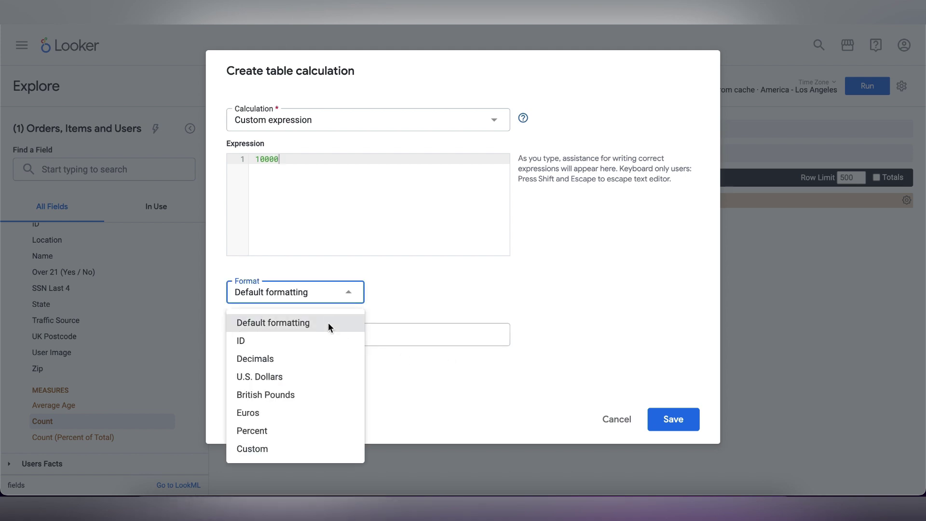
left_click(314, 357)
left_click(303, 340)
type("Goal")
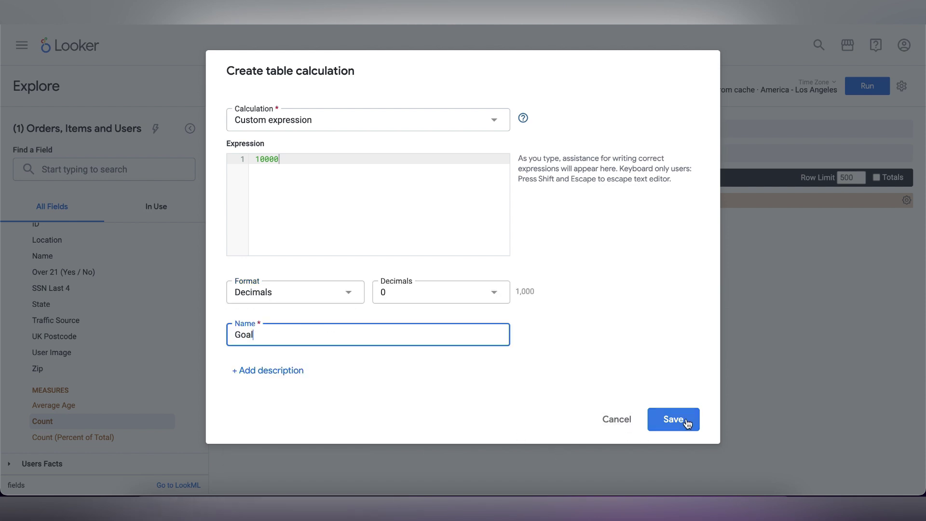
left_click(687, 421)
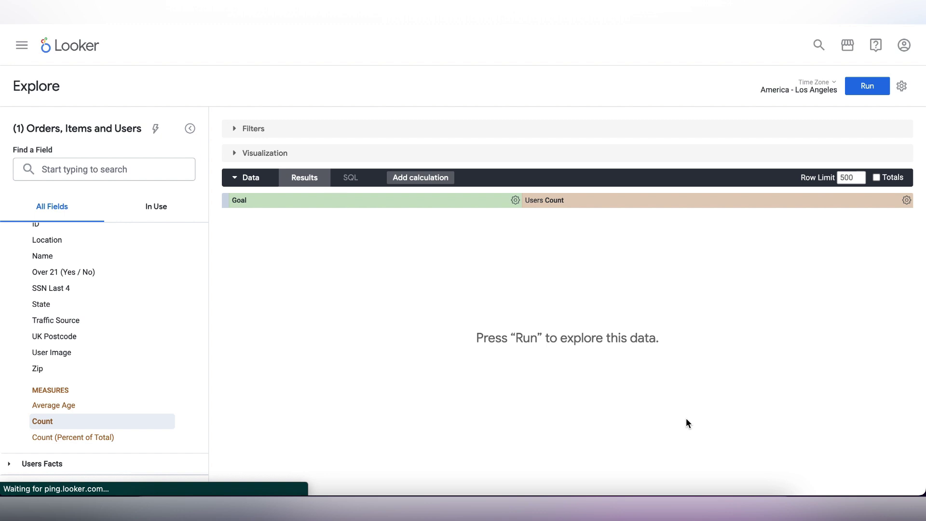
- Run the query and show the single-value visualization and the filters area
left_click(876, 94)
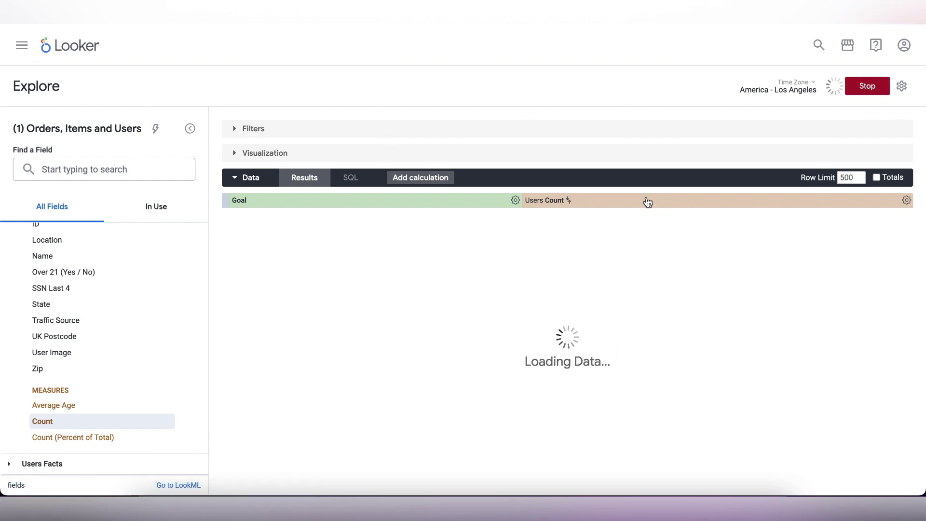
left_click(259, 155)
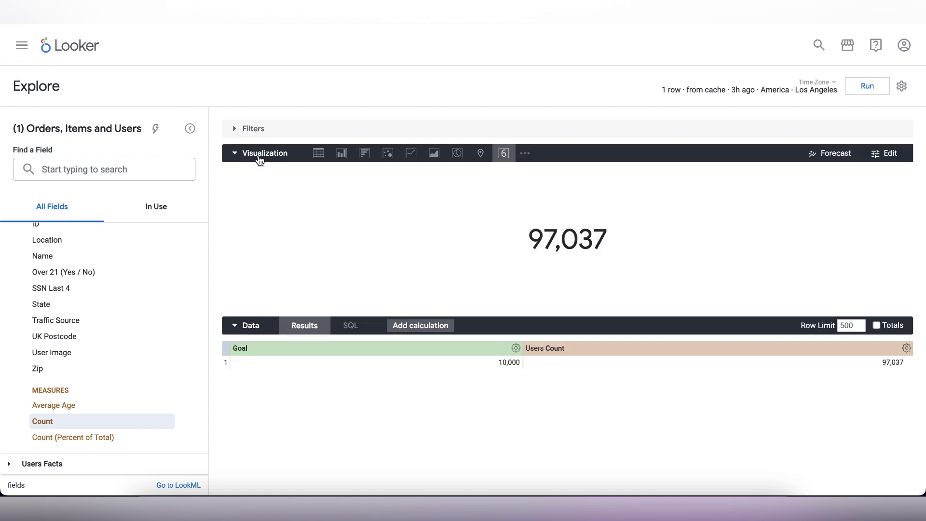
left_click(308, 136)
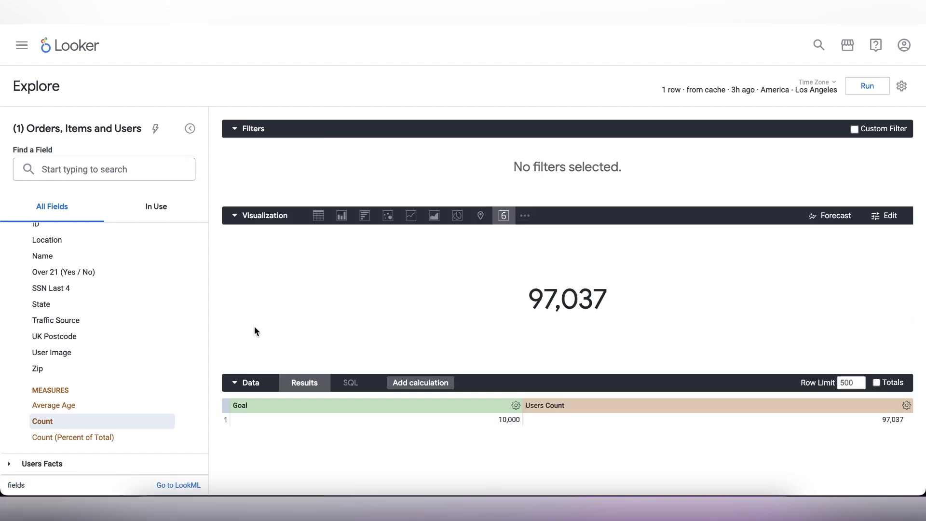
- Filter Order Items Created Date to the past 90 days
scroll(48, 315, "up", 10)
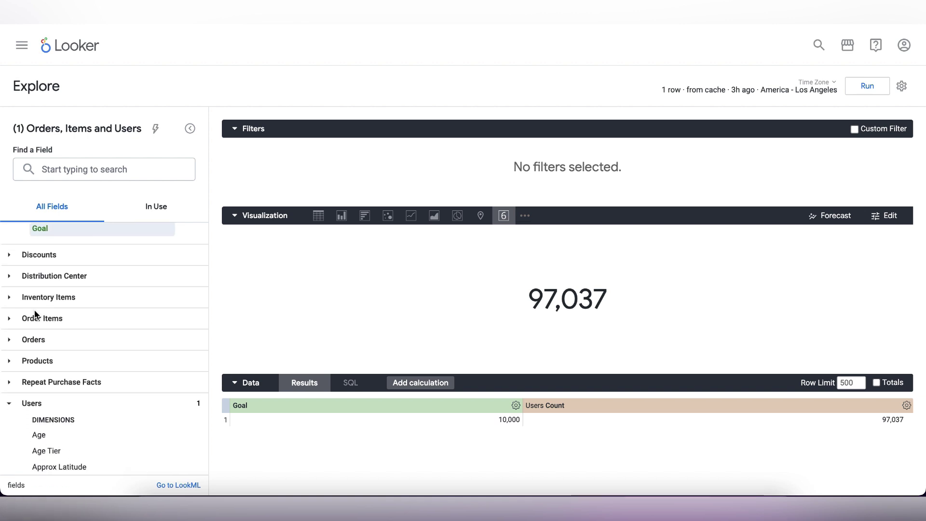
left_click(35, 314)
left_click(25, 349)
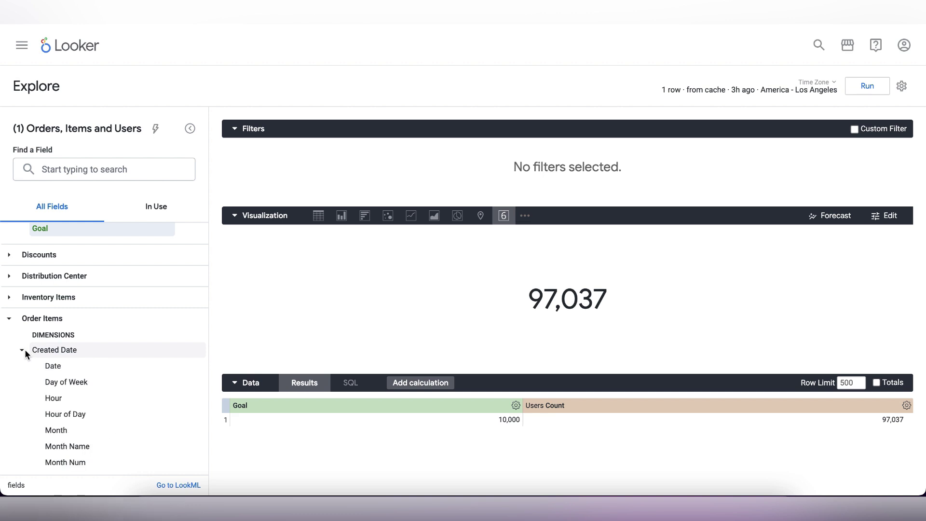
left_click(167, 366)
left_click(495, 150)
type("90")
- Add a Users Created Date filter for the past 7 days and run the query
left_click(8, 318)
scroll(53, 420, "down", 3)
left_click(23, 396)
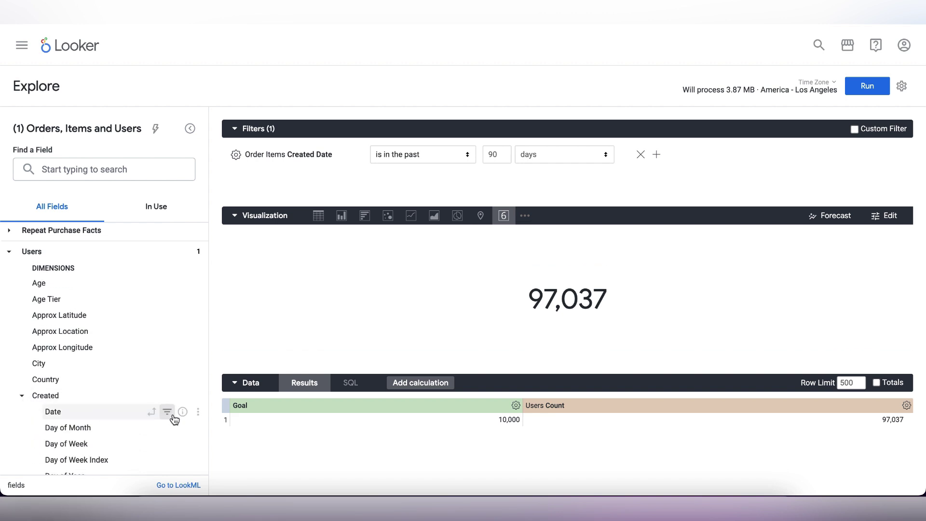
left_click(167, 412)
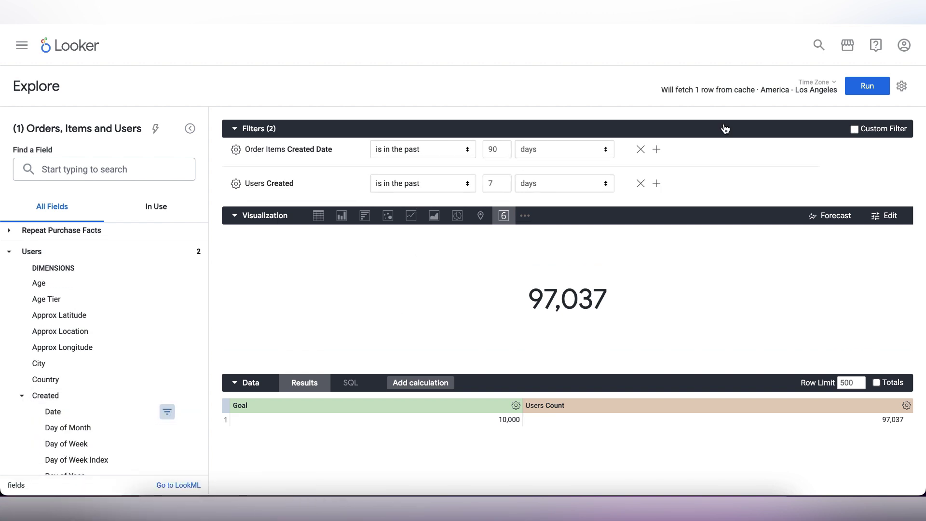
left_click(856, 87)
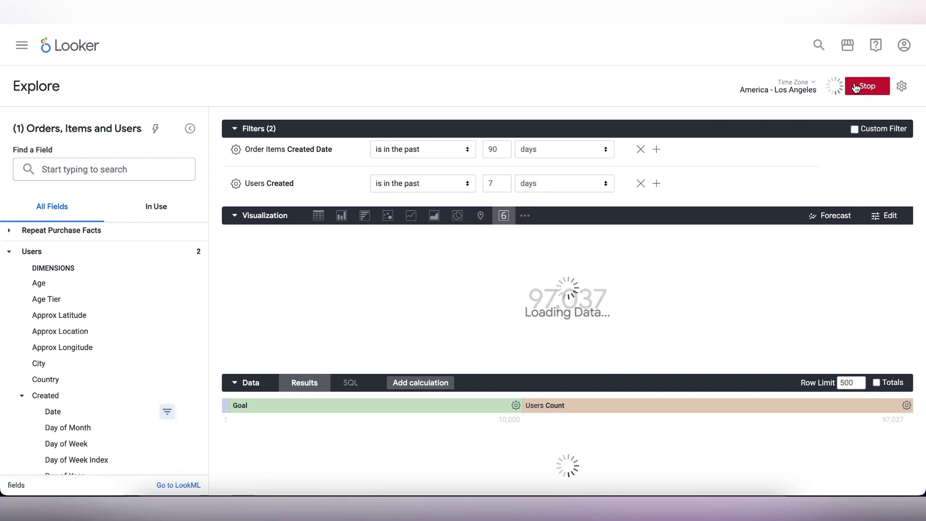
- Set the single value's colour to black in the visualization style settings
left_click(886, 215)
left_click(749, 318)
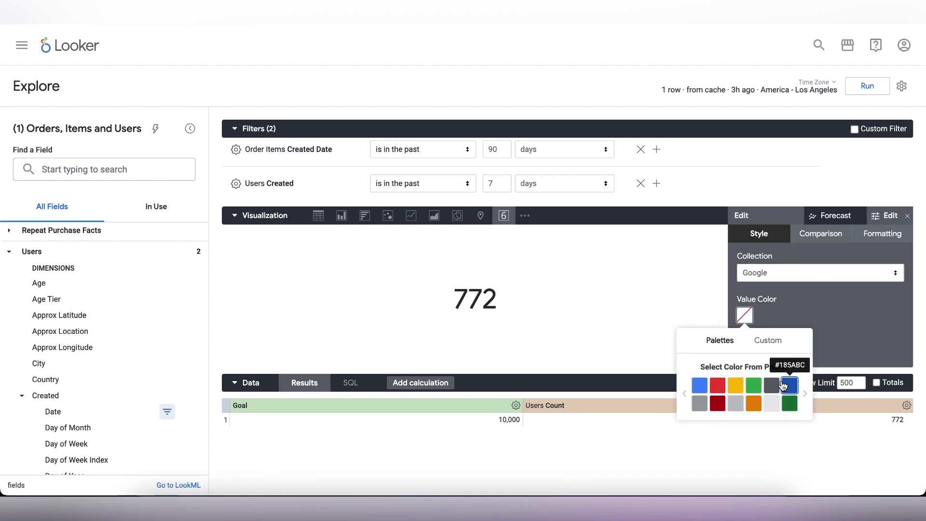
left_click(758, 340)
scroll(743, 435, "down", 2)
left_click_drag(795, 469, 726, 470)
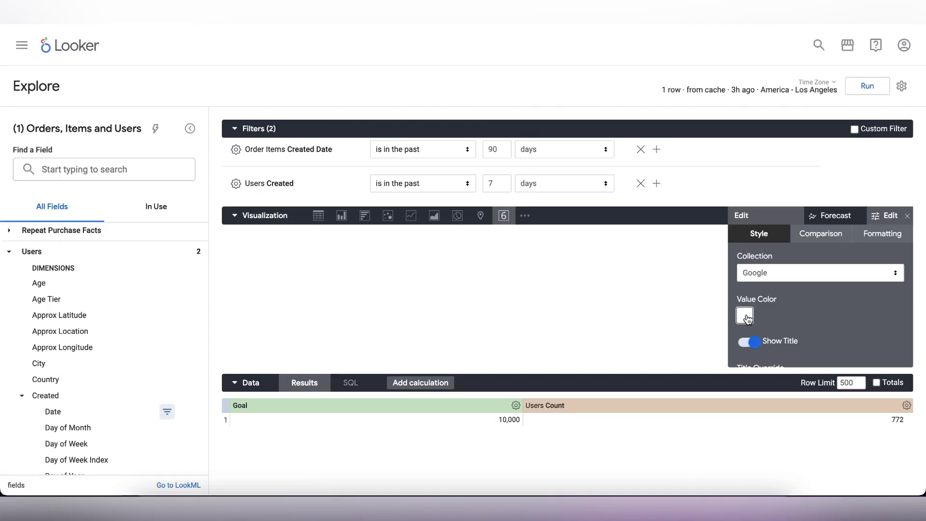
left_click(744, 219)
scroll(743, 338, "down", 1)
left_click_drag(724, 405, 685, 402)
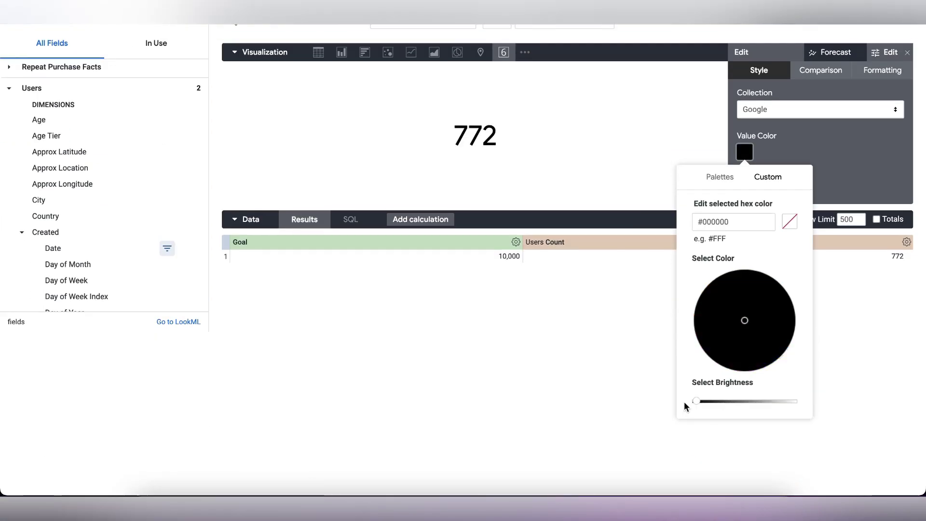
scroll(772, 376, "up", 3)
scroll(844, 300, "down", 1)
- Give the single value the custom title 'New Users Acquired'
left_click(834, 323)
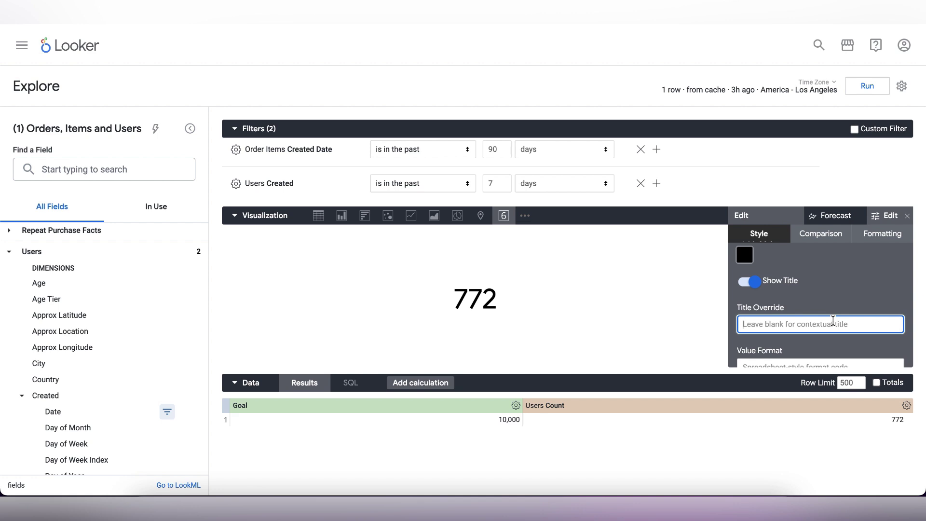
type("New Users Acquired")
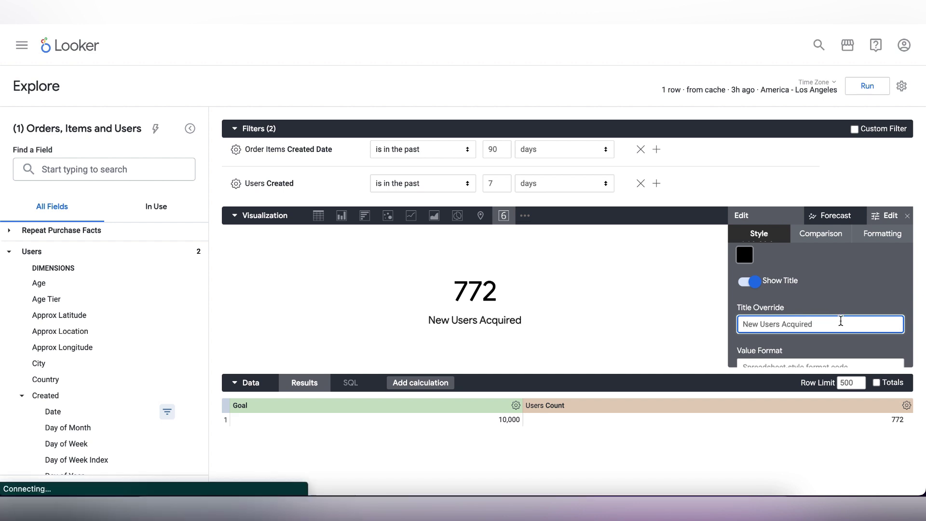
scroll(857, 284, "down", 1)
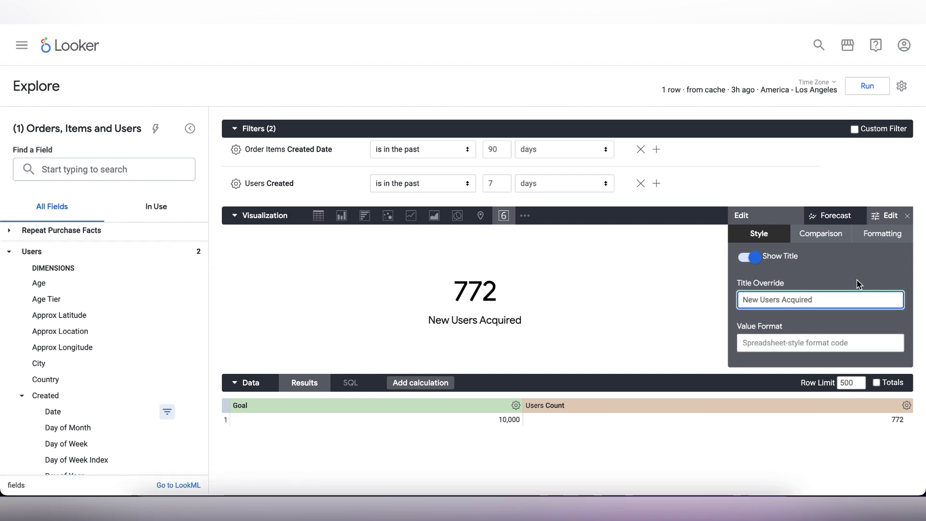
- Compare against the Goal as progress with percentage, then rerun the query
left_click(821, 234)
left_click(751, 261)
left_click(797, 319)
left_click(810, 360)
left_click(724, 472)
left_click(888, 216)
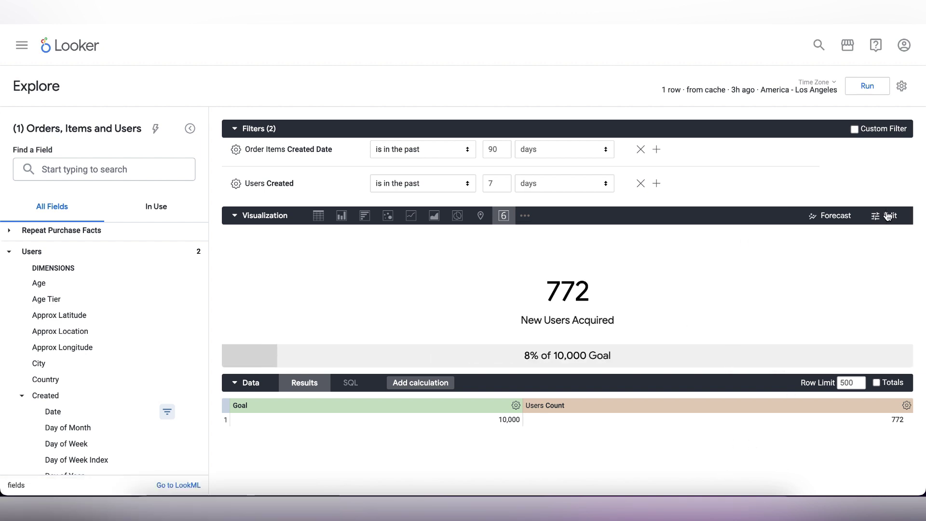
left_click(868, 86)
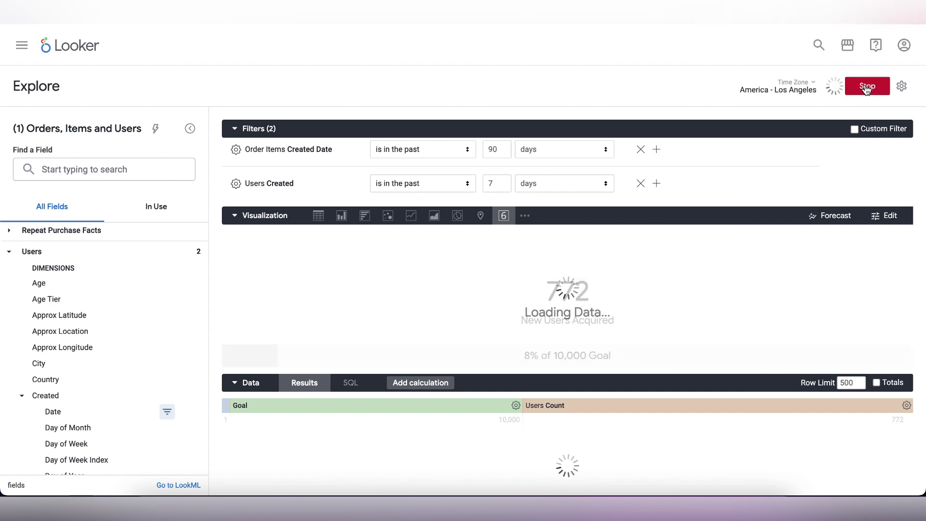
- Save the Explore as a new dashboard titled 'E-commerce' in My folder
left_click(903, 91)
mouse_move(876, 119)
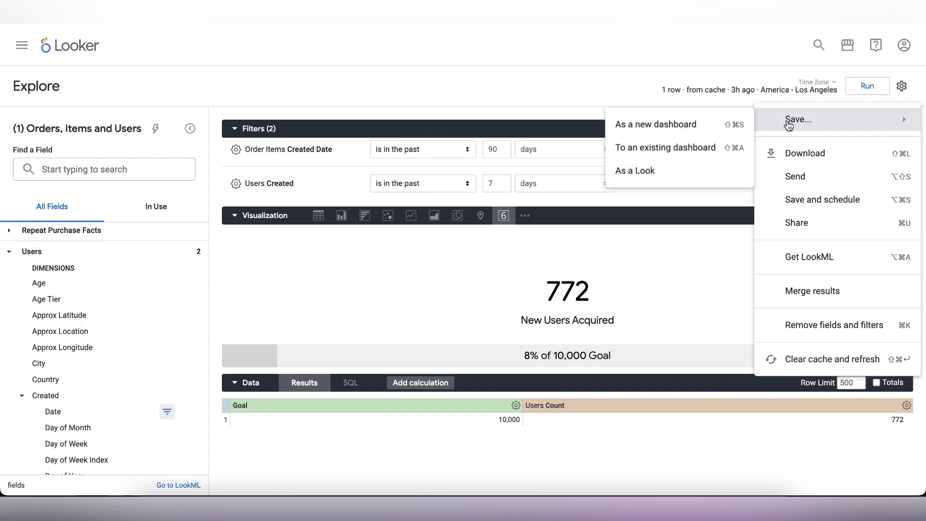
left_click(716, 128)
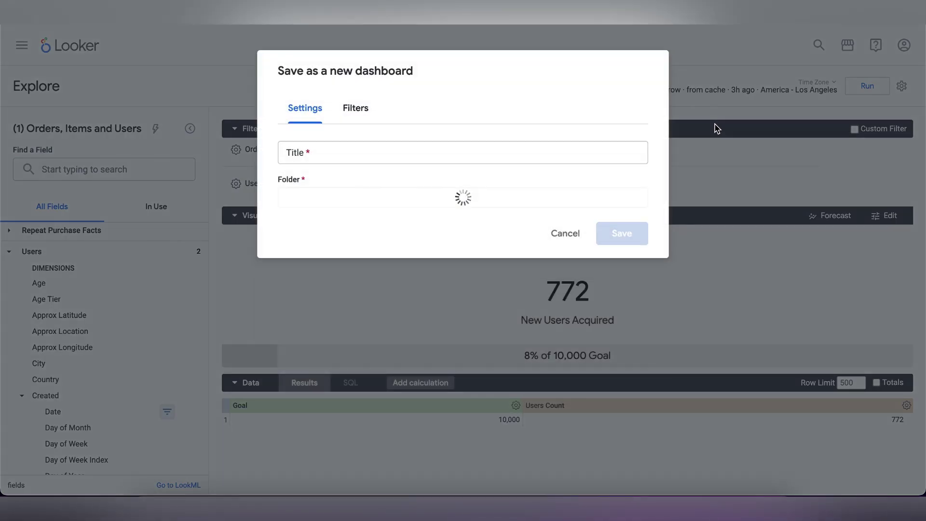
left_click(491, 141)
type("E-commerce")
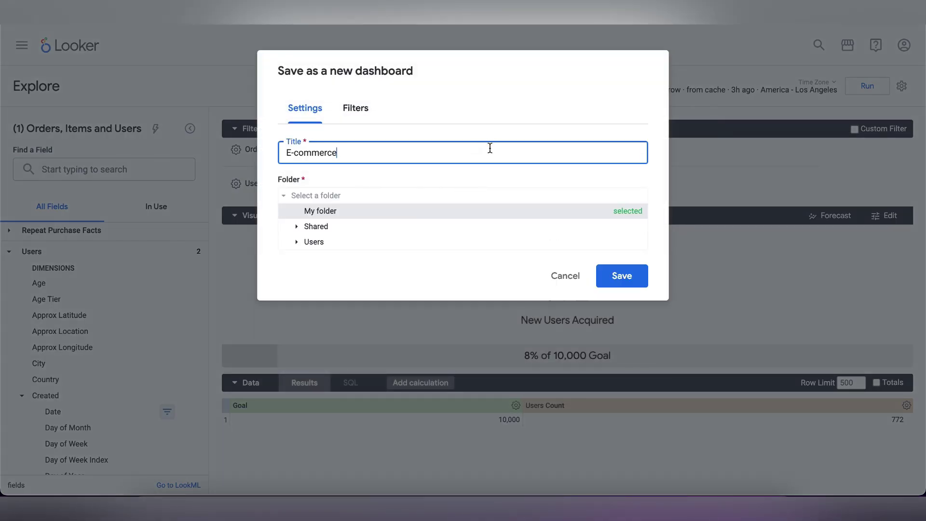
left_click(615, 283)
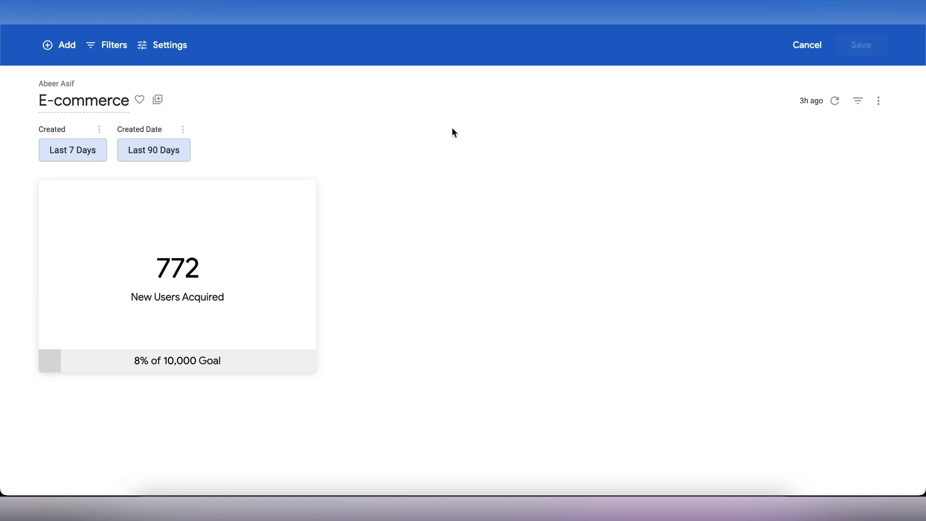
left_click(867, 52)
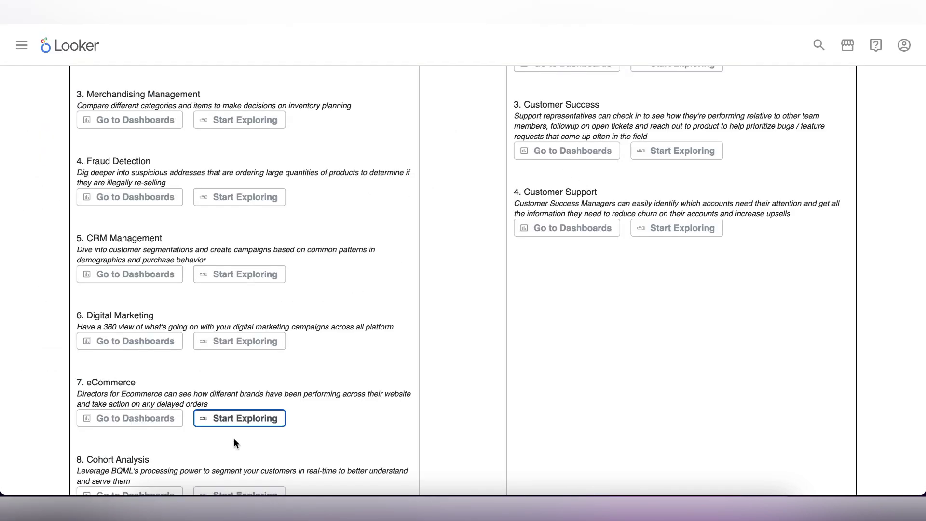
- Run a new eCommerce Explore of Order Items Average Sale Price as a single value
left_click(251, 421)
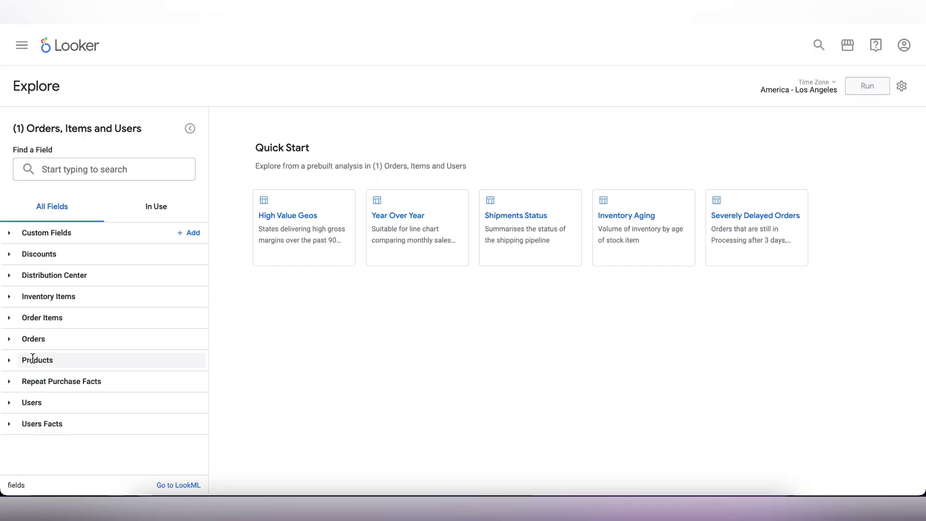
left_click(9, 322)
scroll(104, 343, "down", 4)
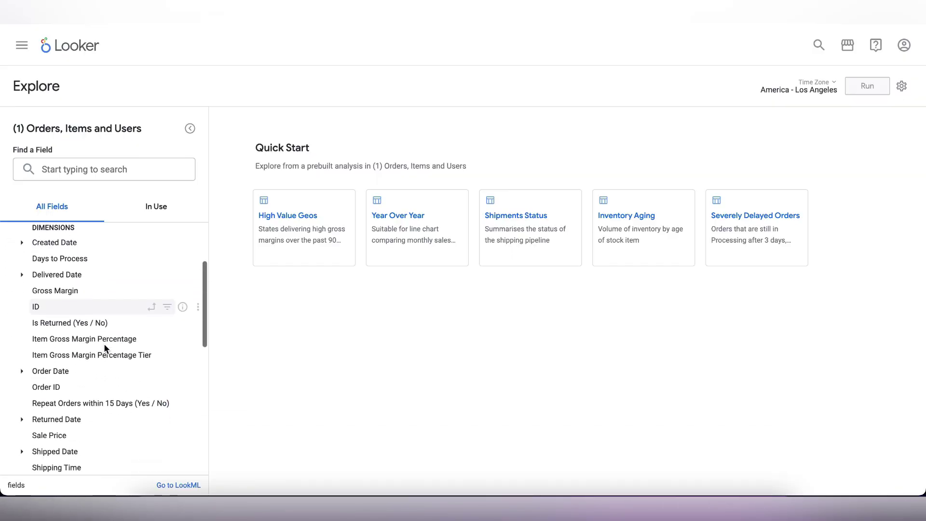
scroll(104, 344, "up", 3)
scroll(103, 344, "down", 6)
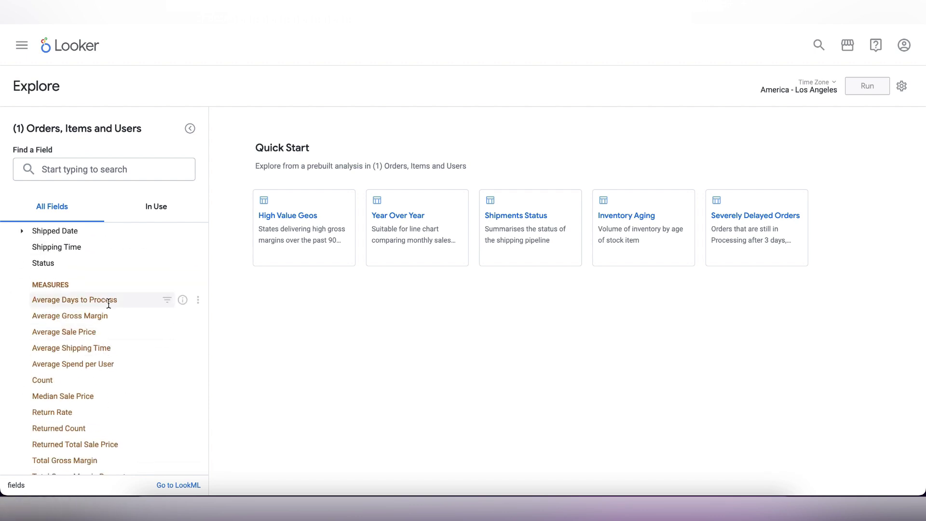
left_click(121, 333)
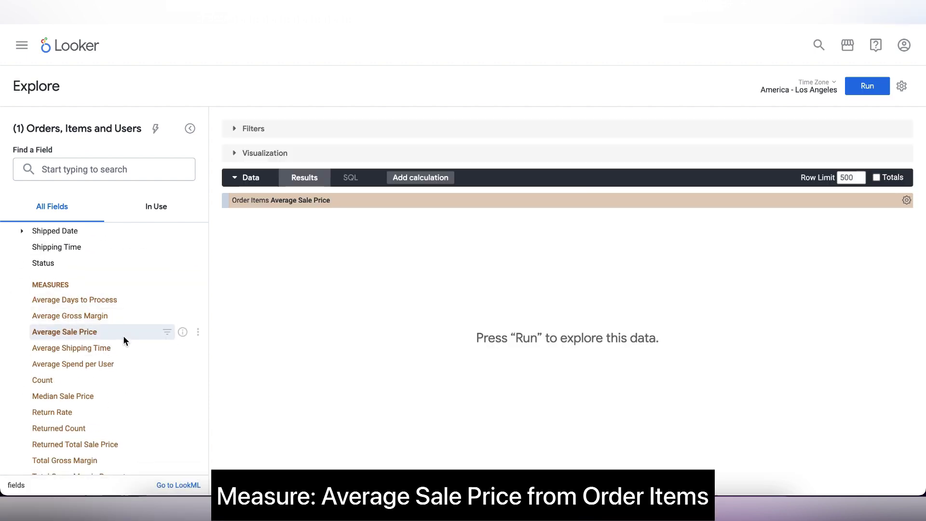
left_click(867, 87)
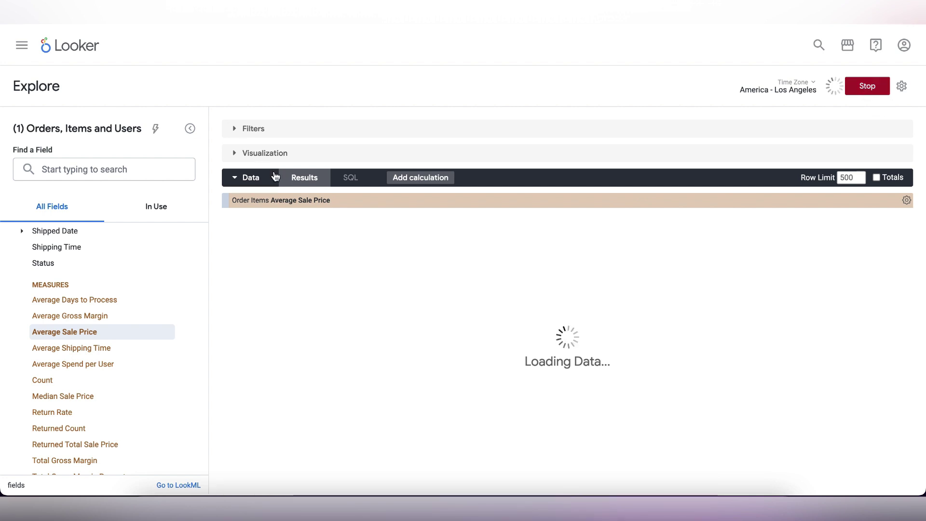
left_click(236, 154)
left_click(269, 131)
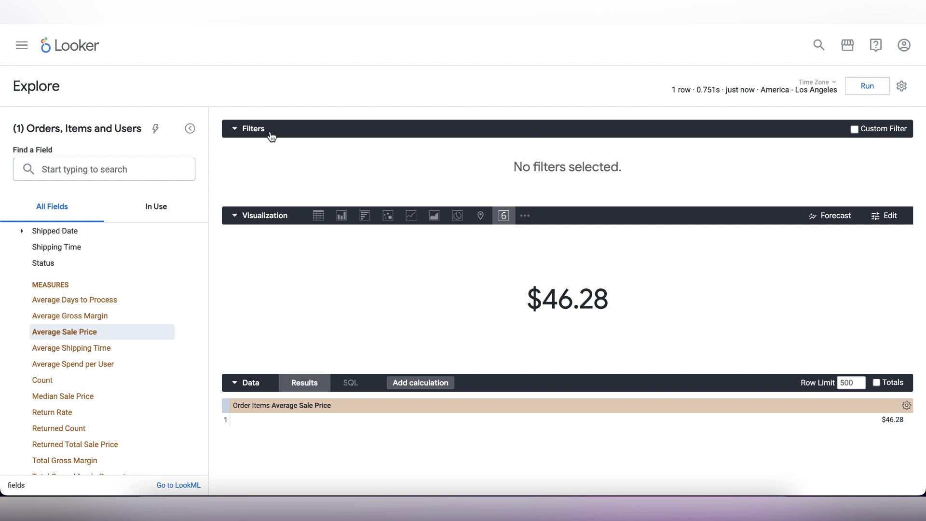
- Filter Order Items Created Date to the past 90 days and rerun the query
scroll(85, 279, "up", 10)
left_click(8, 287)
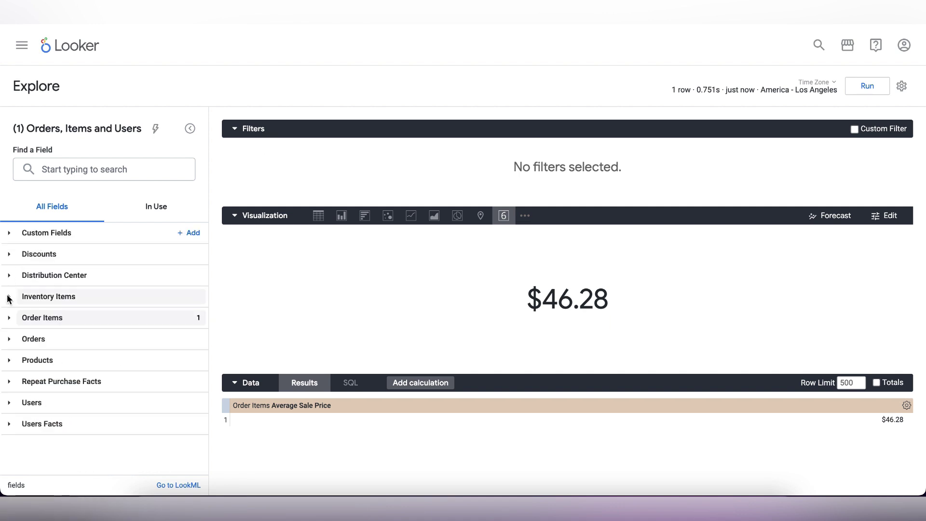
left_click(9, 317)
scroll(97, 379, "down", 1)
left_click(24, 340)
left_click(167, 355)
double_click(499, 155)
type("90")
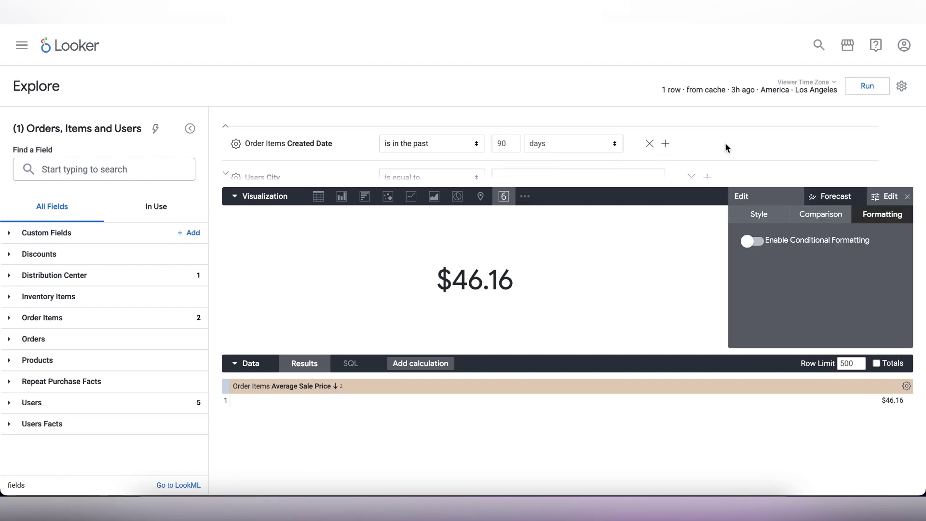
scroll(743, 149, "up", 1)
scroll(758, 149, "down", 3)
scroll(760, 150, "up", 2)
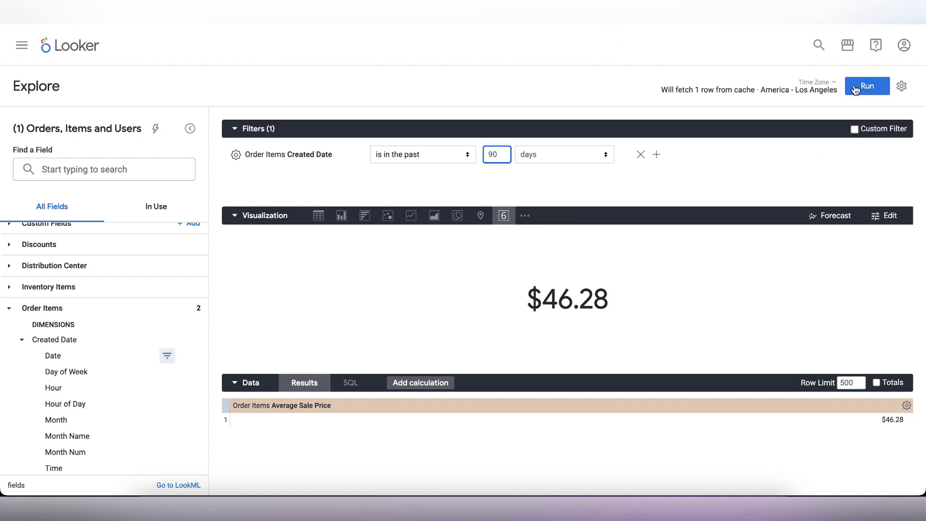
left_click(855, 88)
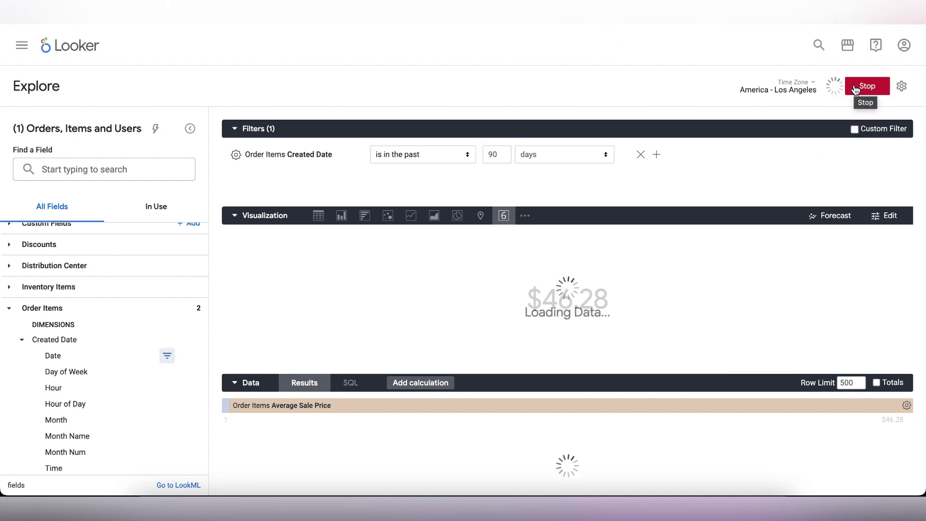
- Save the chart as an 'Average Order Sale Price' tile on the E-commerce dashboard
left_click(902, 86)
mouse_move(781, 118)
left_click(676, 147)
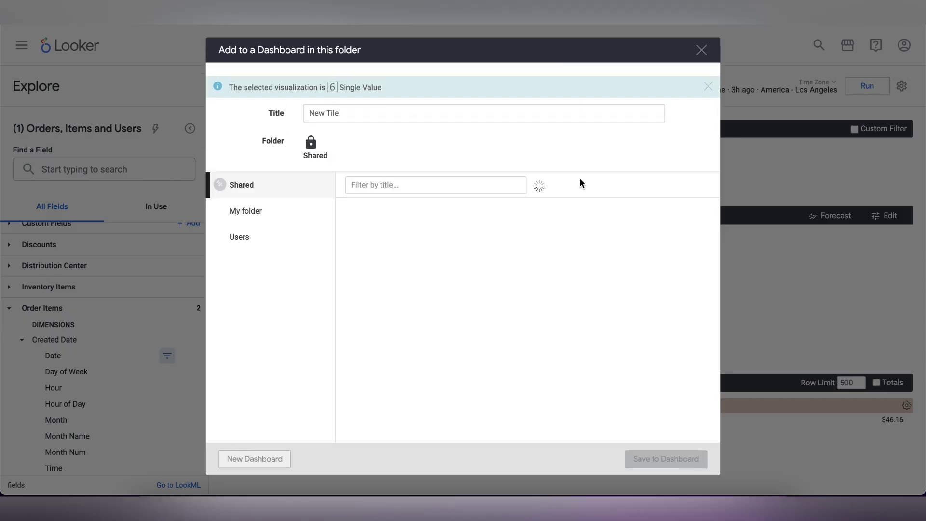
double_click(401, 114)
type("Average")
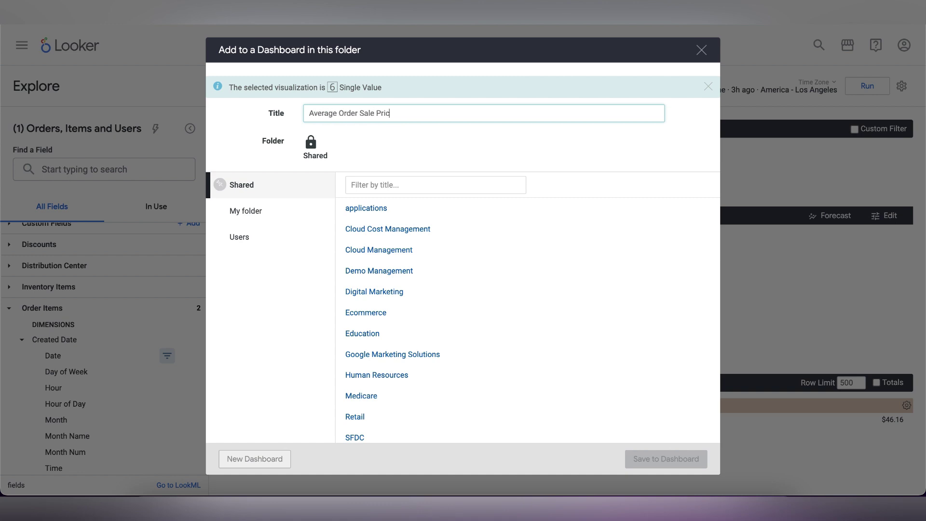
left_click(330, 217)
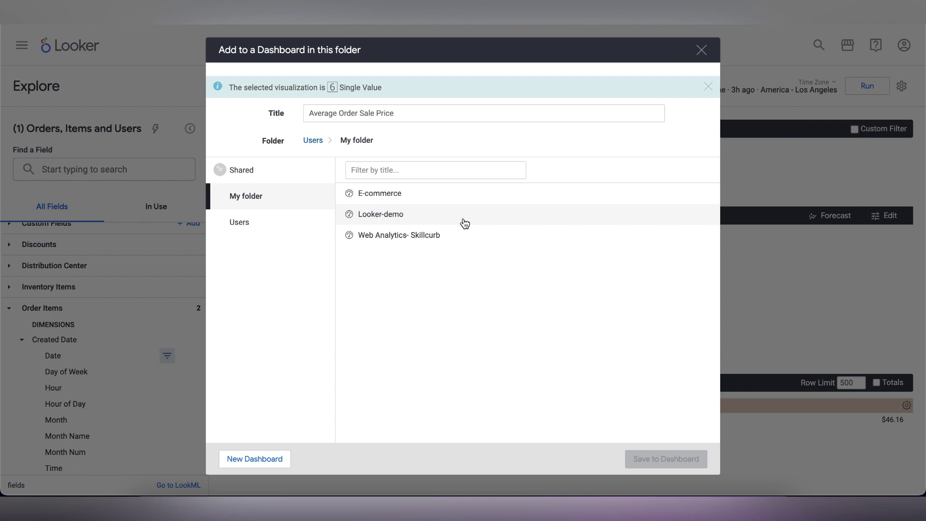
left_click(449, 201)
left_click(676, 459)
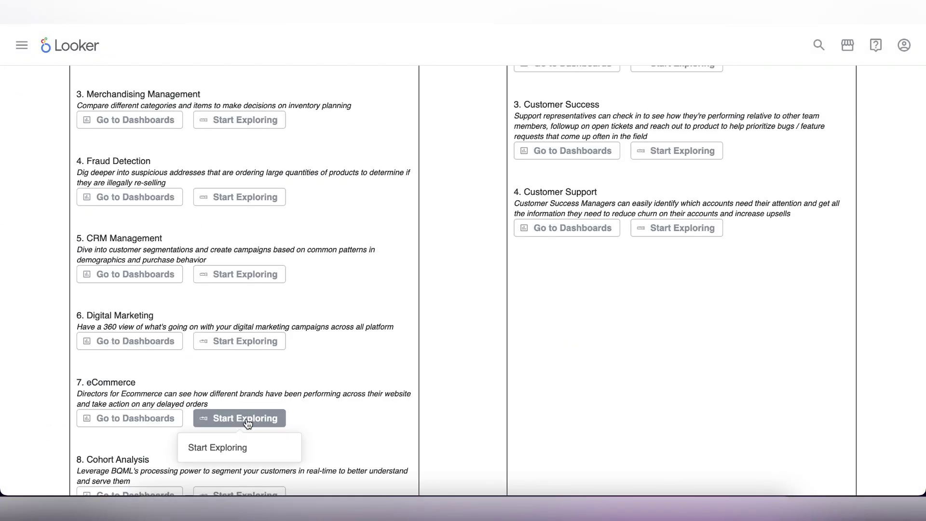
left_click(246, 422)
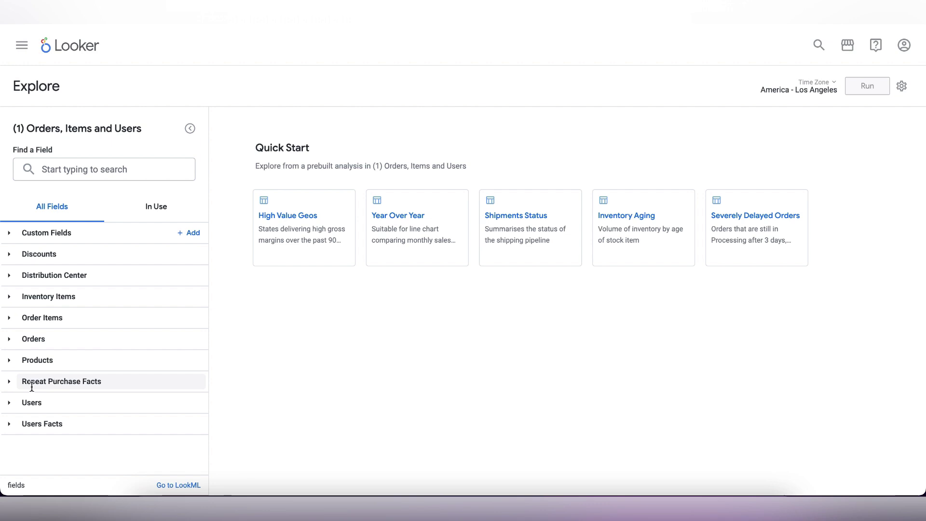
- Query 30 Day Repeat Purchase Rate with Order Items created in the past 90 days
left_click(61, 381)
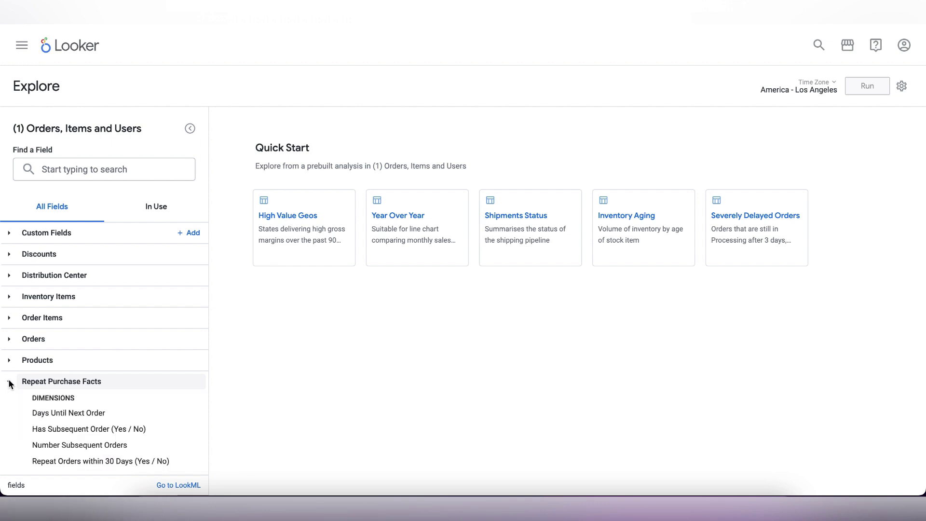
scroll(122, 416, "down", 2)
left_click(118, 402)
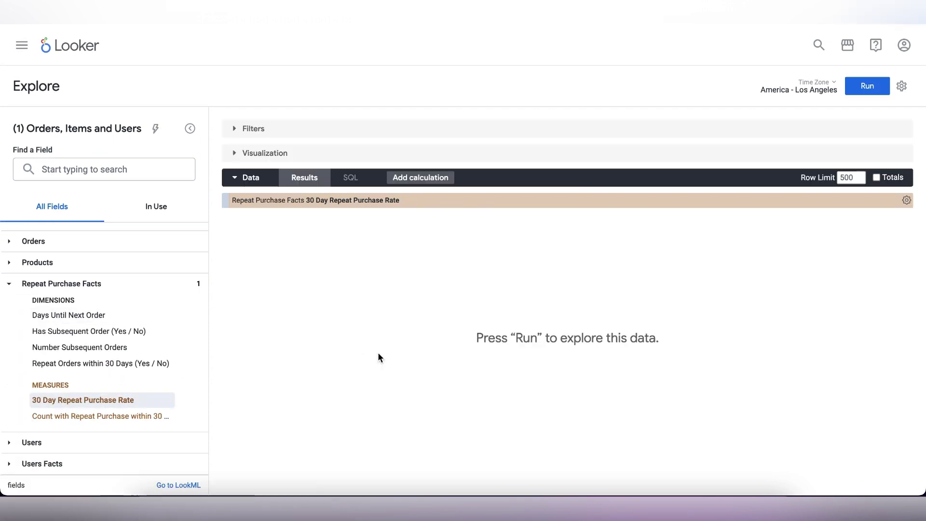
left_click(9, 285)
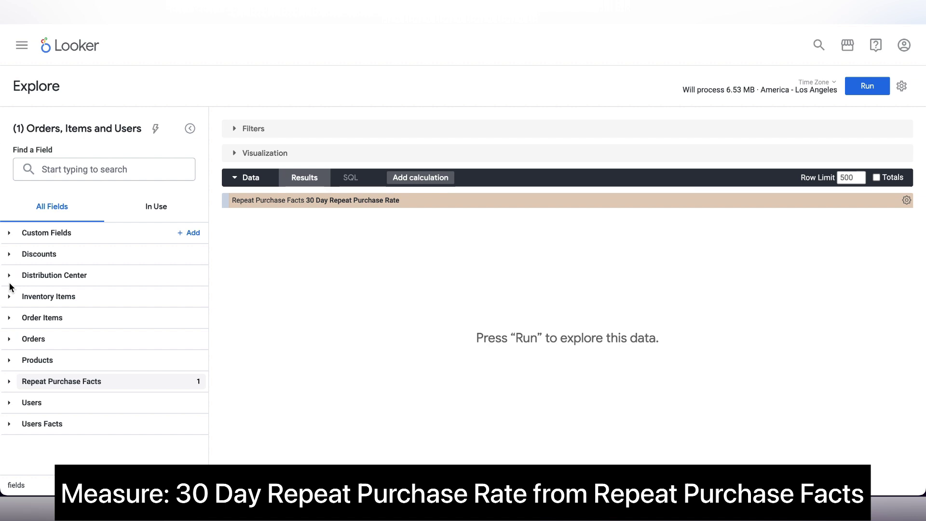
left_click(10, 319)
left_click(22, 349)
left_click(167, 365)
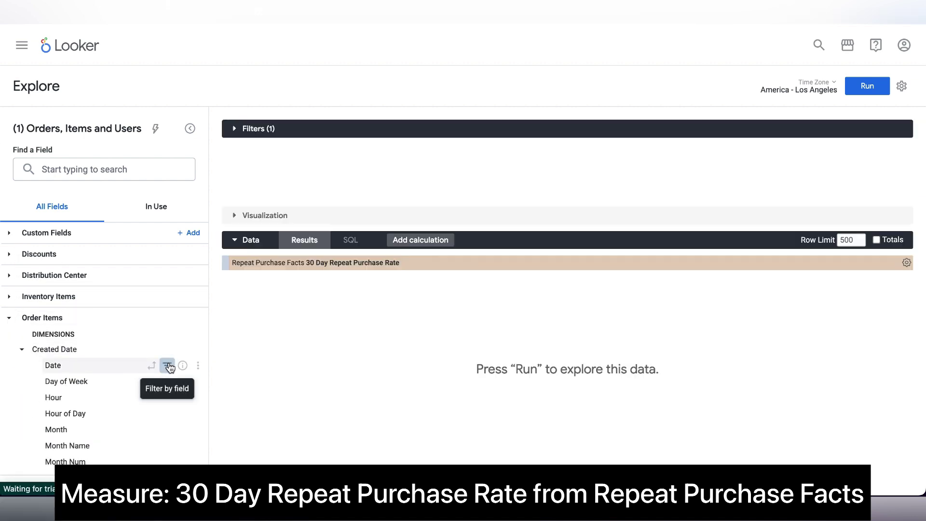
type("90")
left_click(868, 86)
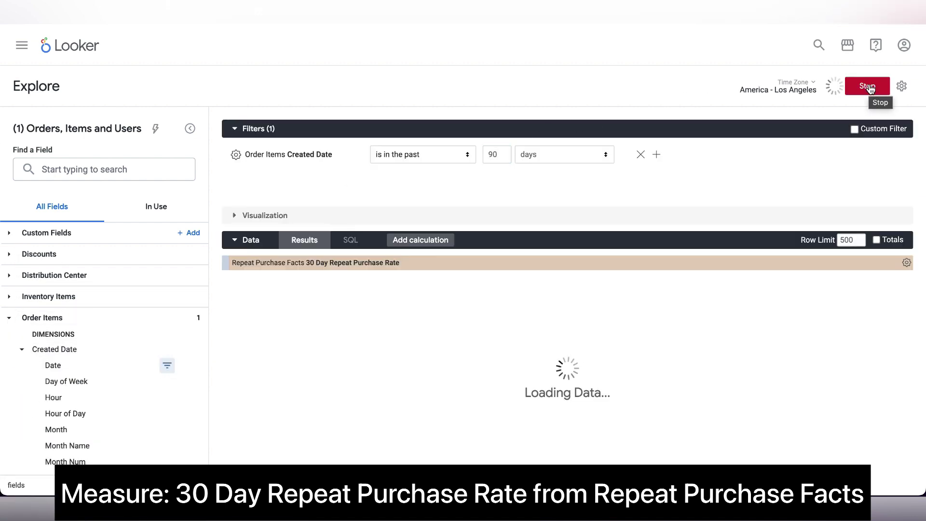
- Show it as a single value titled 'Repeat Purchase Rate'
left_click(350, 217)
scroll(835, 282, "down", 2)
left_click(820, 339)
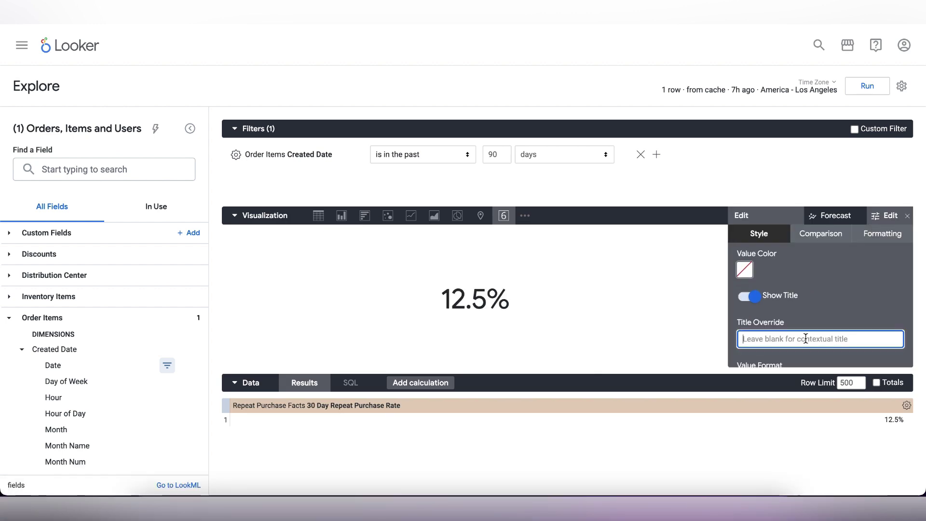
type("Repeat Purchase Rate")
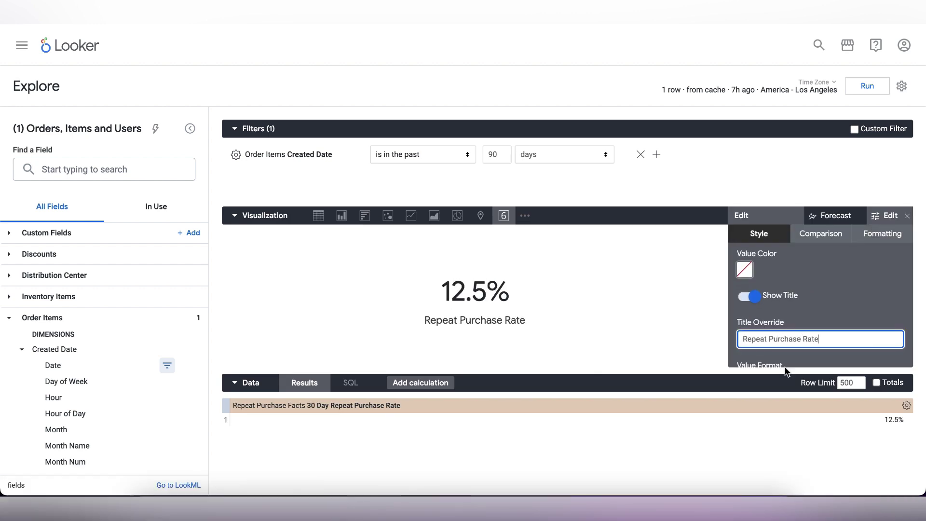
- Save the chart as a tile on the existing E-commerce dashboard in My folder
left_click(892, 215)
left_click(902, 86)
mouse_move(836, 116)
left_click(686, 147)
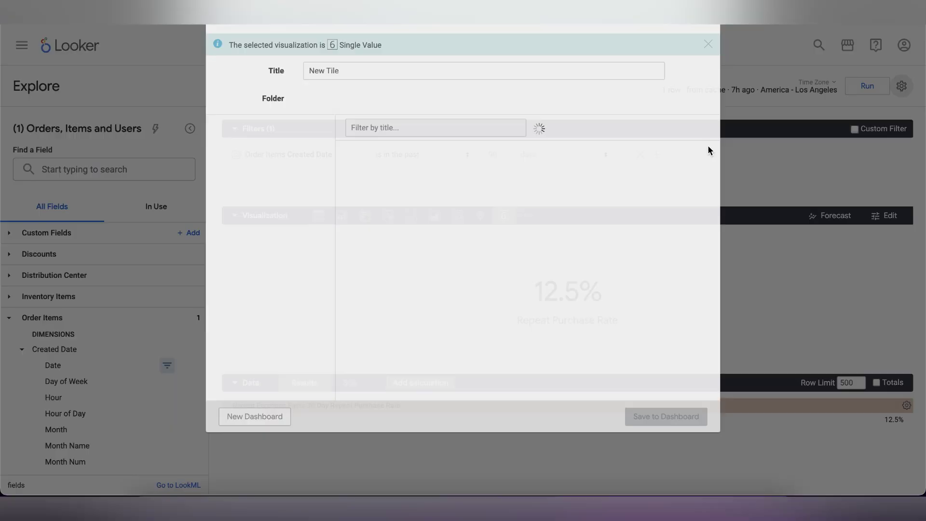
type("Repeat Purchase Rate")
left_click(271, 213)
left_click(380, 193)
left_click(651, 458)
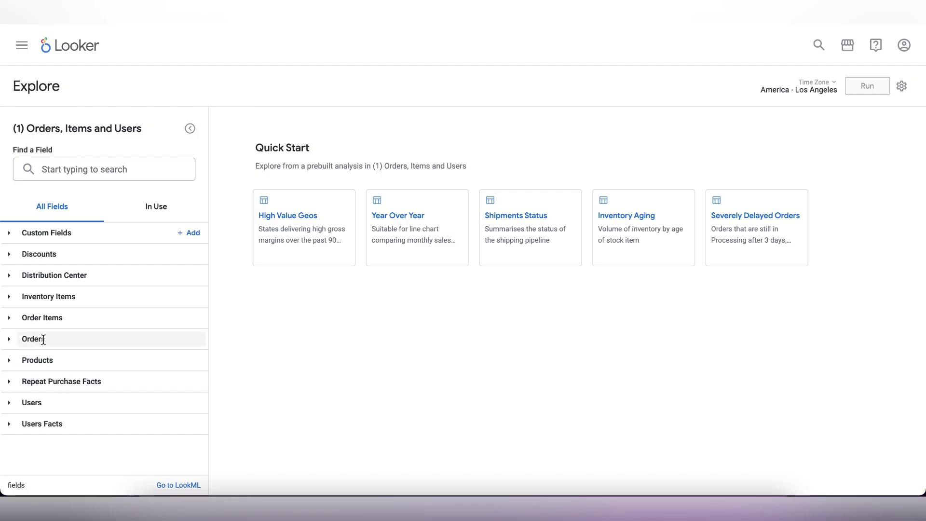
- Add Order Items Order Date Reporting Period and the Order Items Count measure to the query
left_click(9, 318)
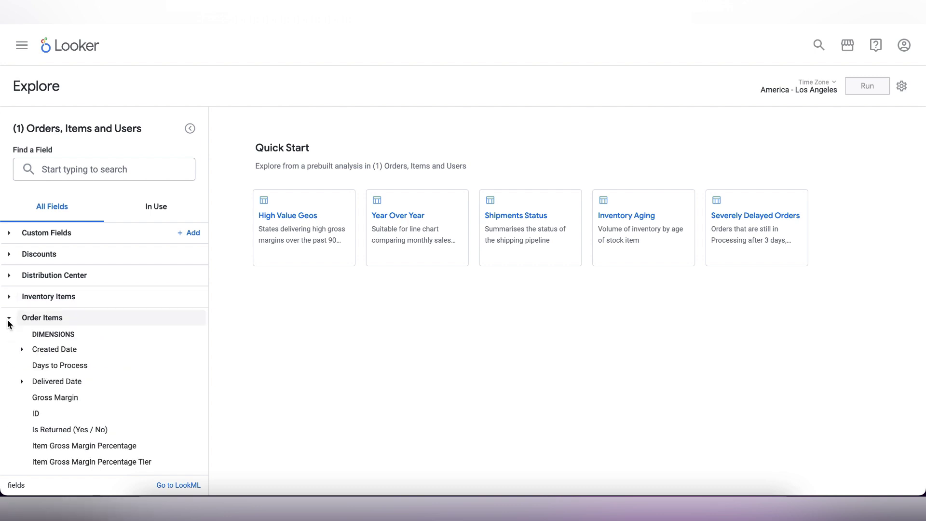
scroll(88, 374, "down", 3)
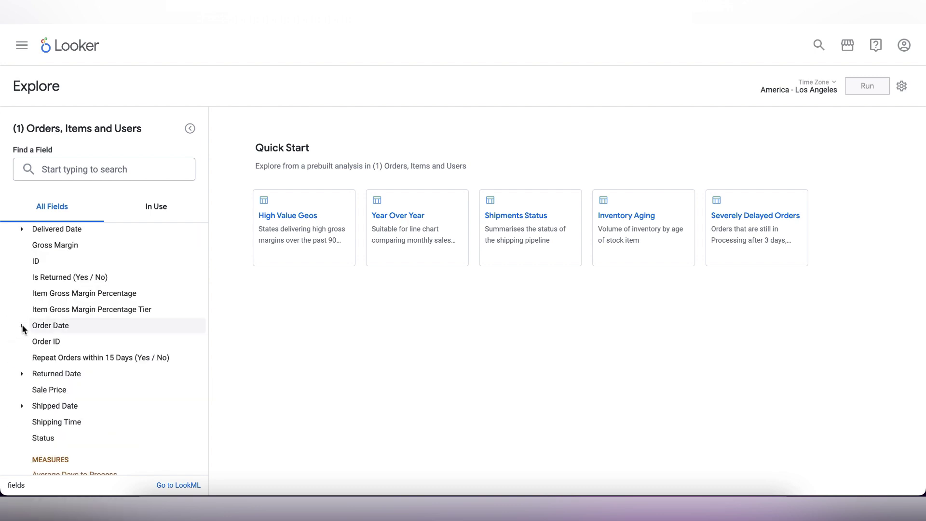
left_click(22, 325)
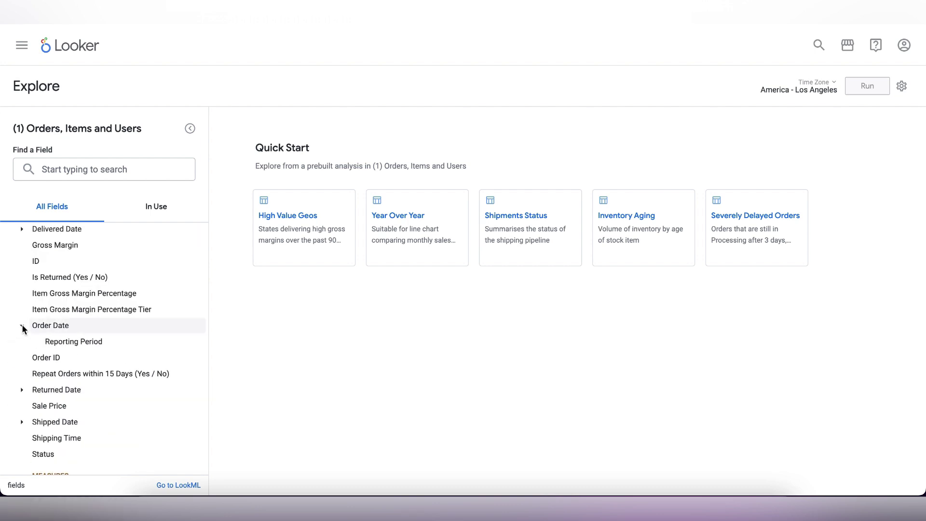
left_click(125, 343)
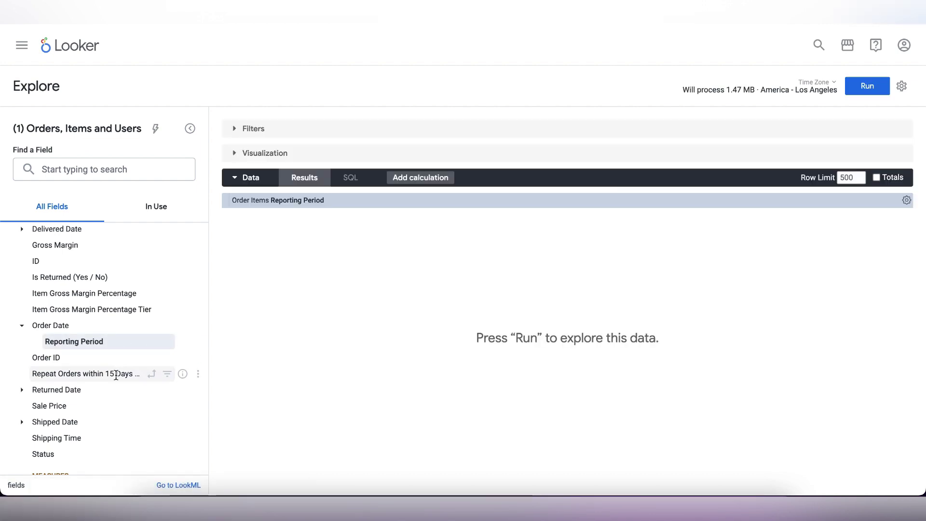
scroll(116, 374, "down", 4)
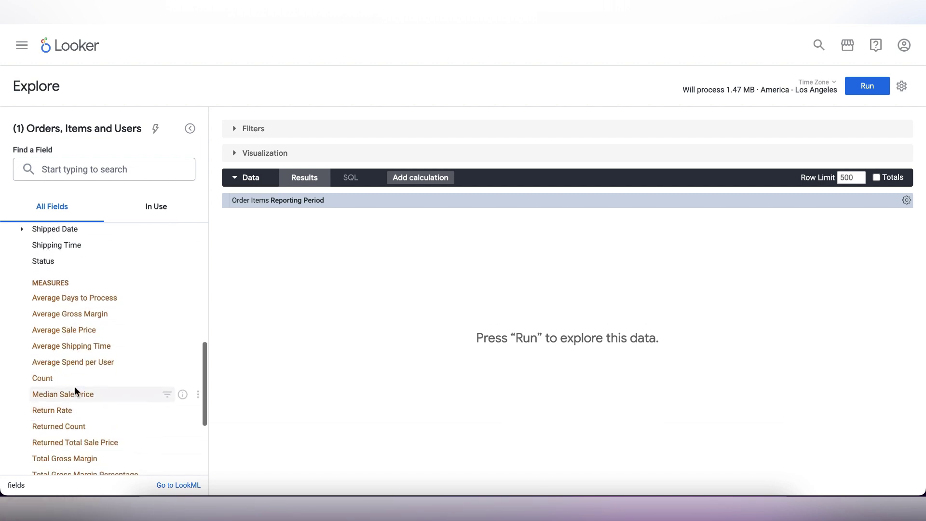
left_click(74, 380)
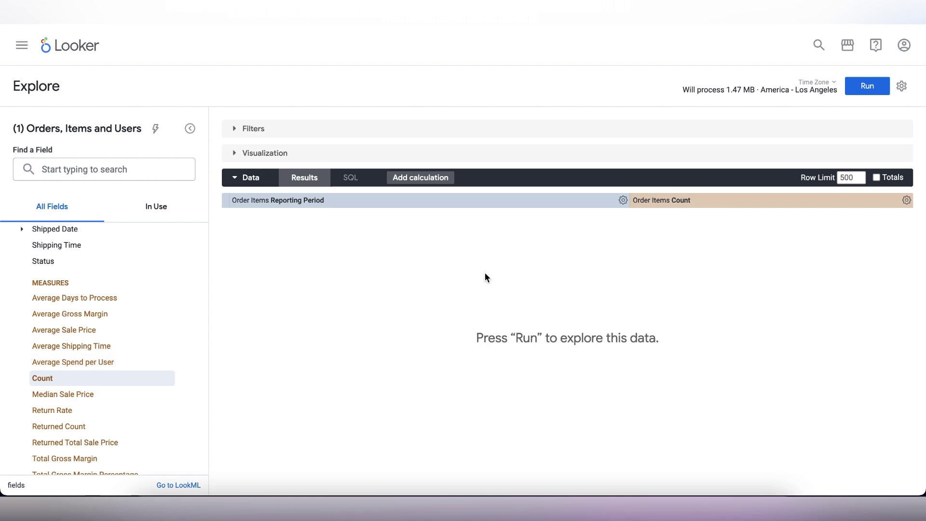
- Enter the table calculation ${order_items.count}/offset(${order_items.count},1)-1
left_click(424, 179)
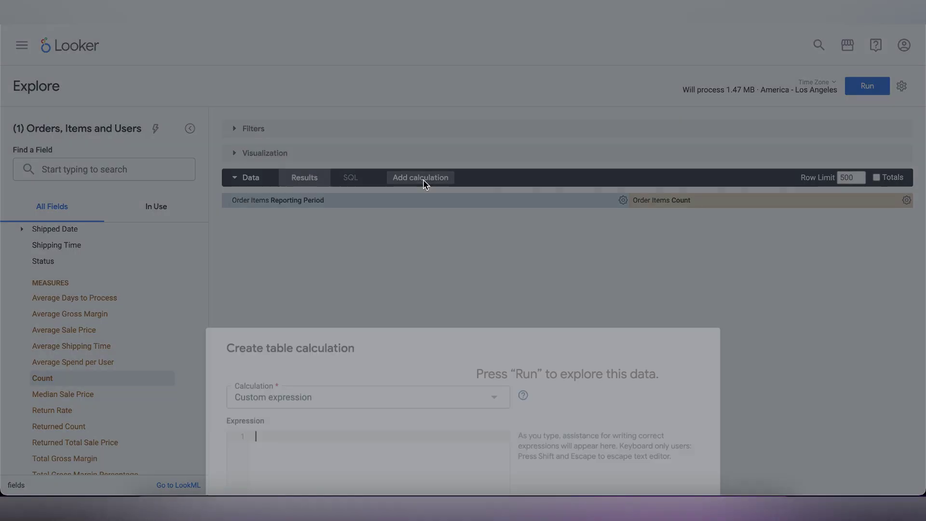
type("${or")
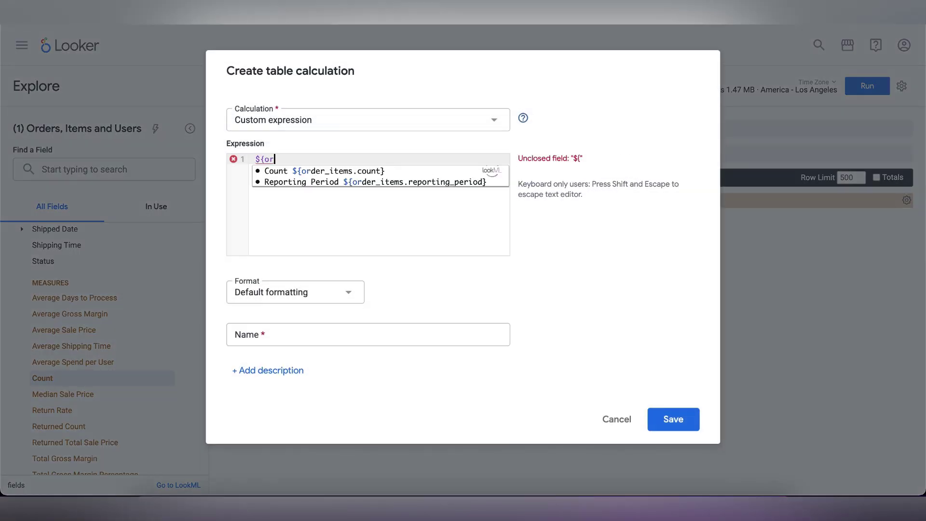
left_click(380, 174)
type("/off")
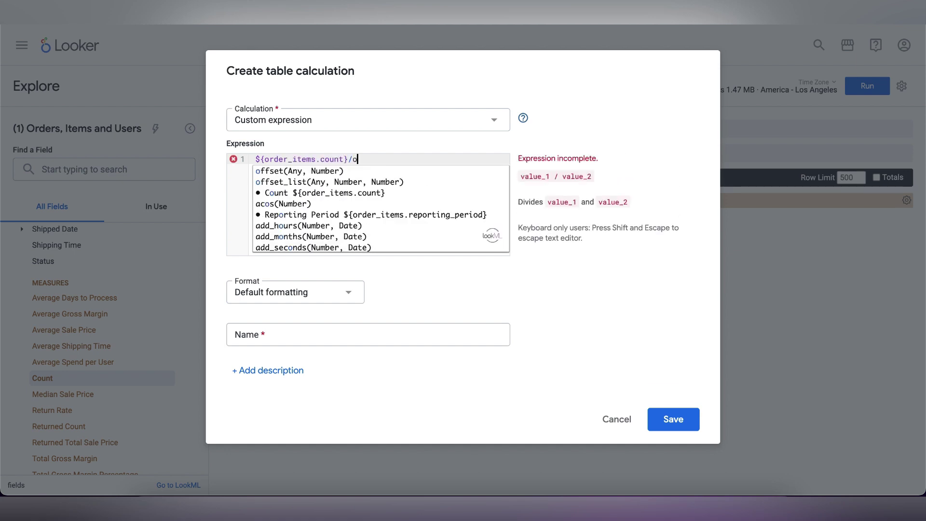
left_click(370, 170)
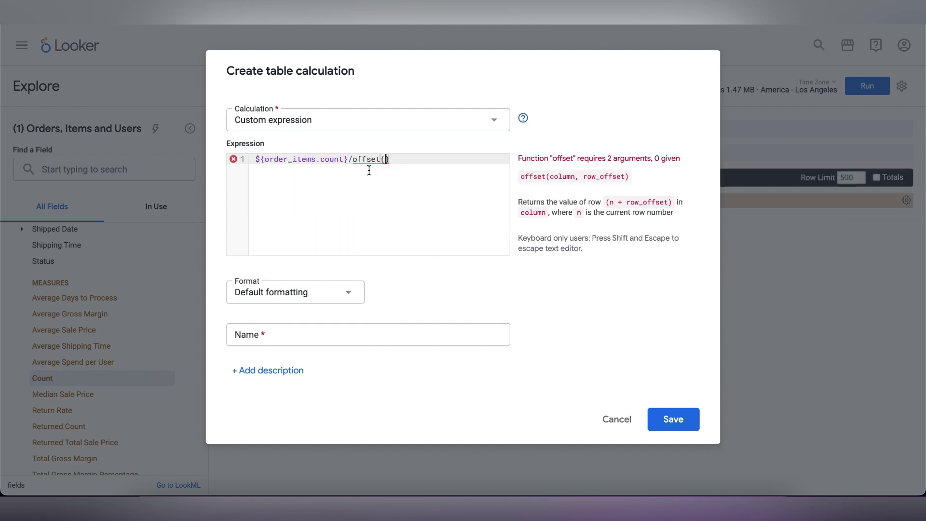
type("${orde")
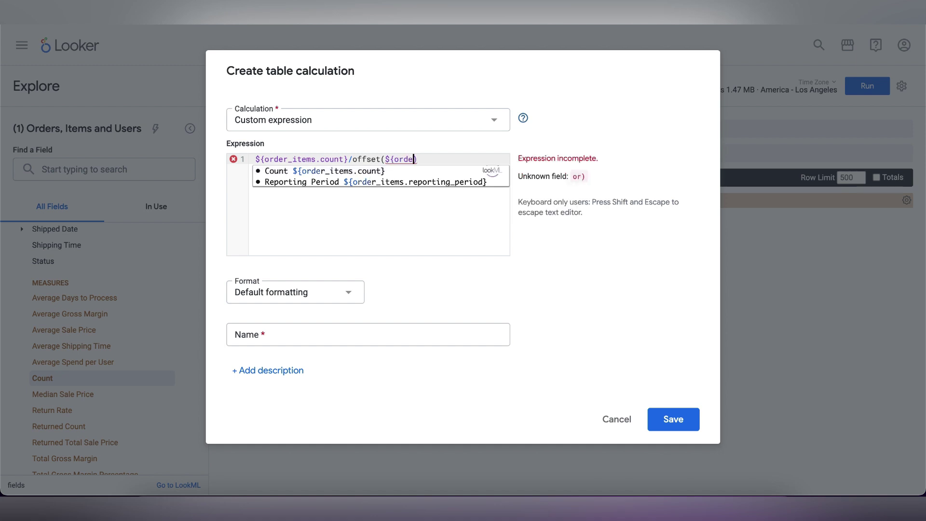
left_click(369, 173)
type(",1)-")
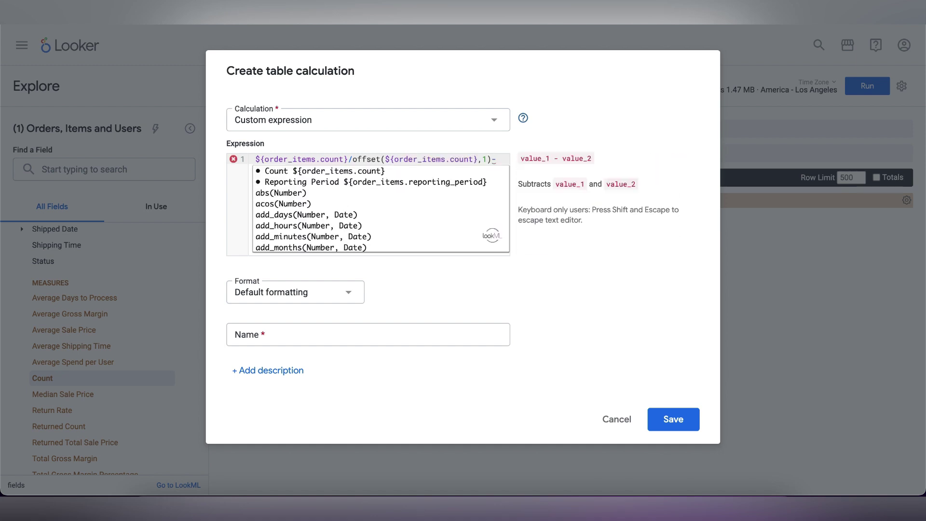
type("1")
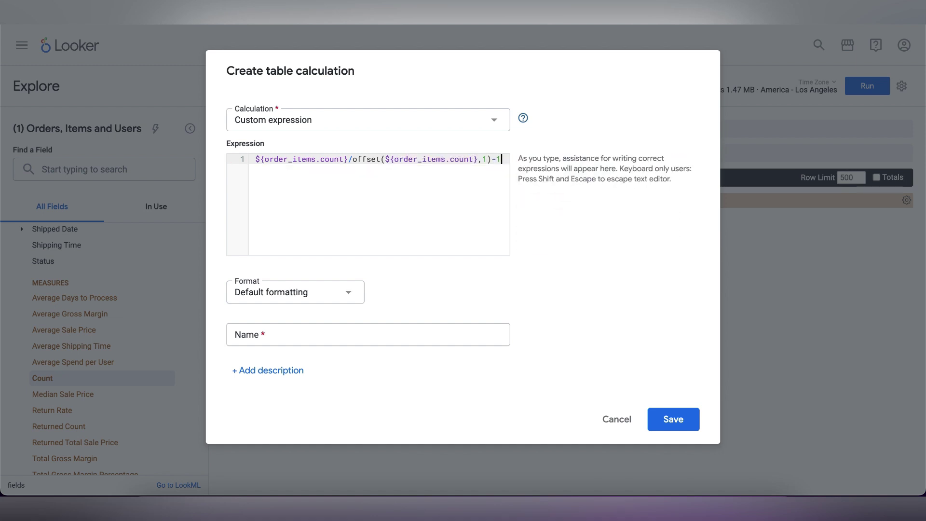
- Format it as Percent, name it 'Percentage change', save it, and run the query
left_click(333, 292)
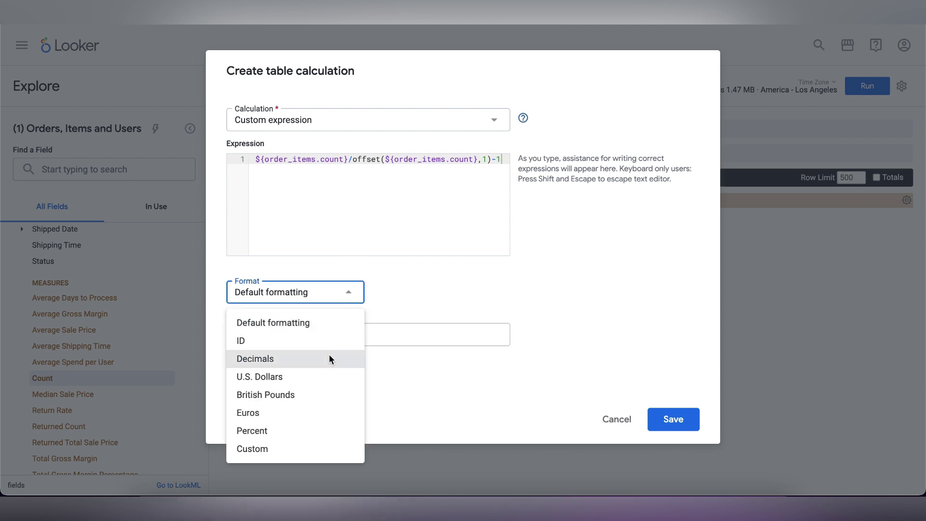
left_click(321, 428)
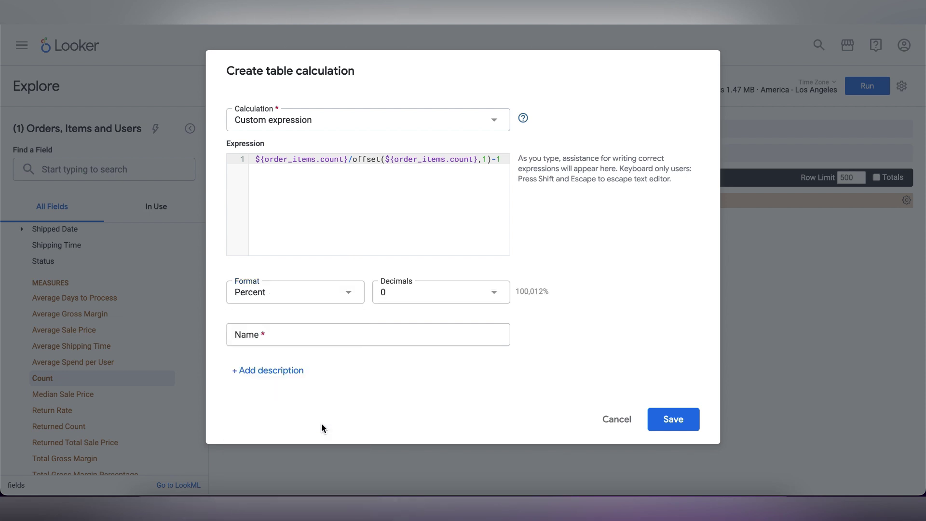
left_click(299, 334)
type("Percentage change")
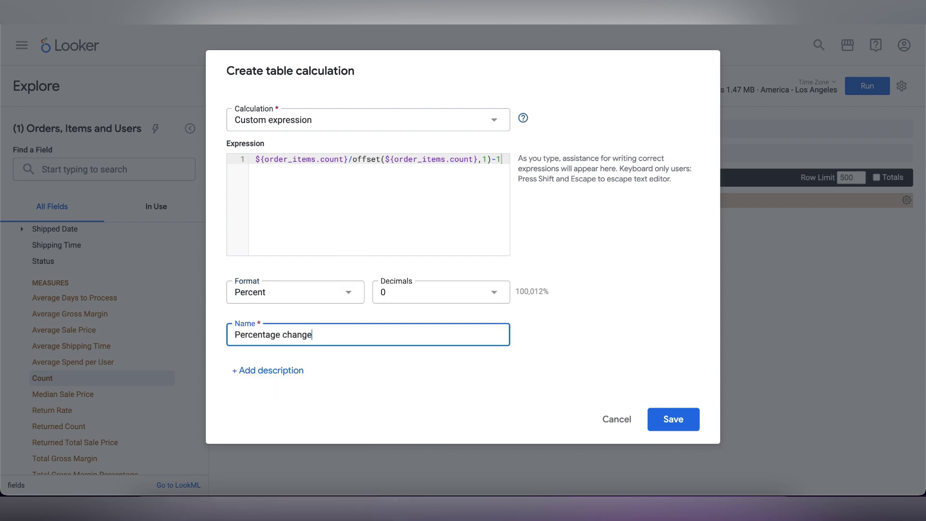
left_click(660, 428)
left_click(879, 91)
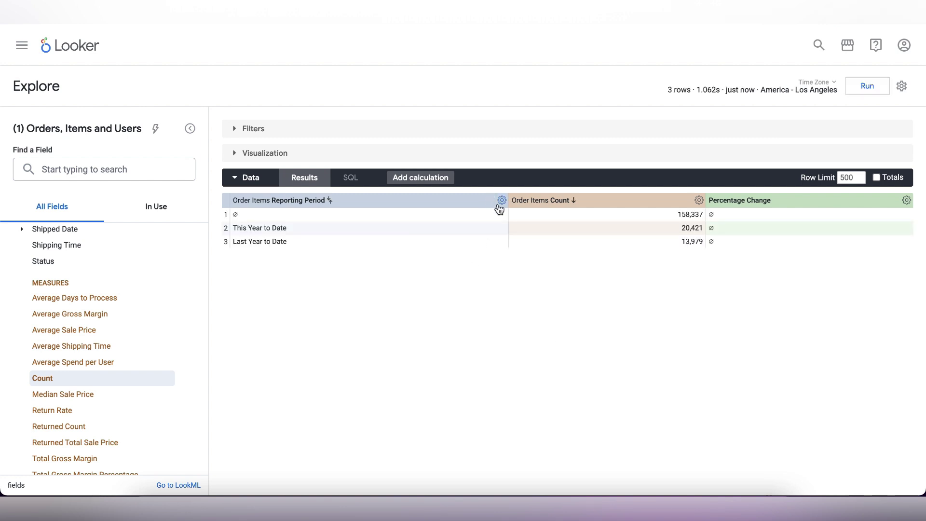
- Hide Reporting Period from the visualization and display the result as a Single Value of 158,337
left_click(500, 202)
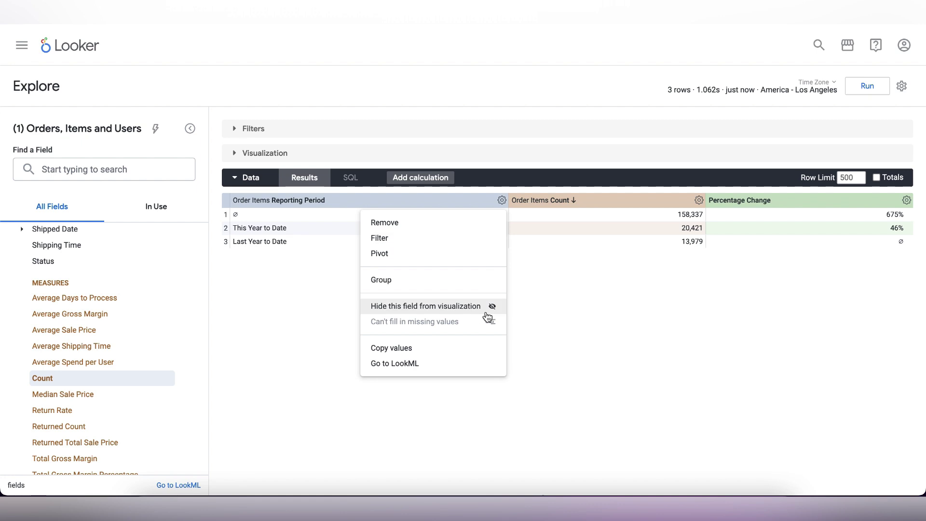
left_click(483, 308)
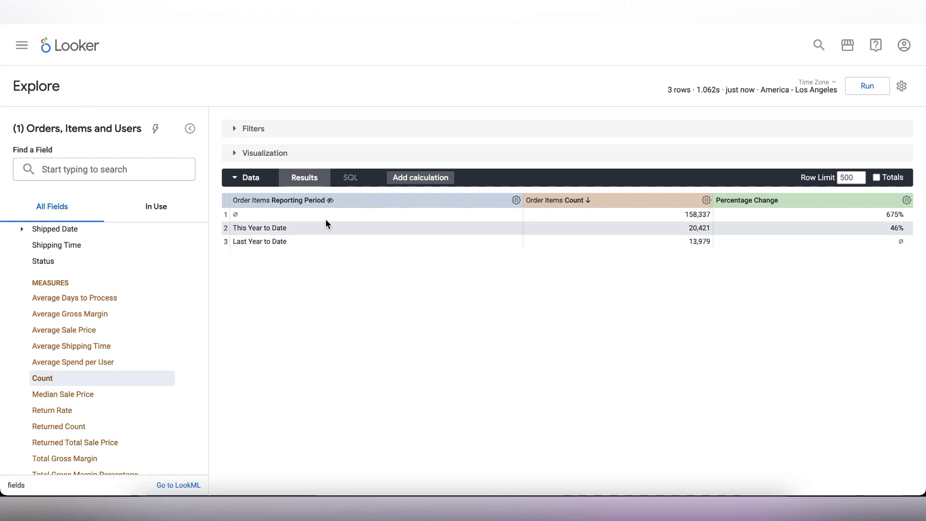
left_click(256, 155)
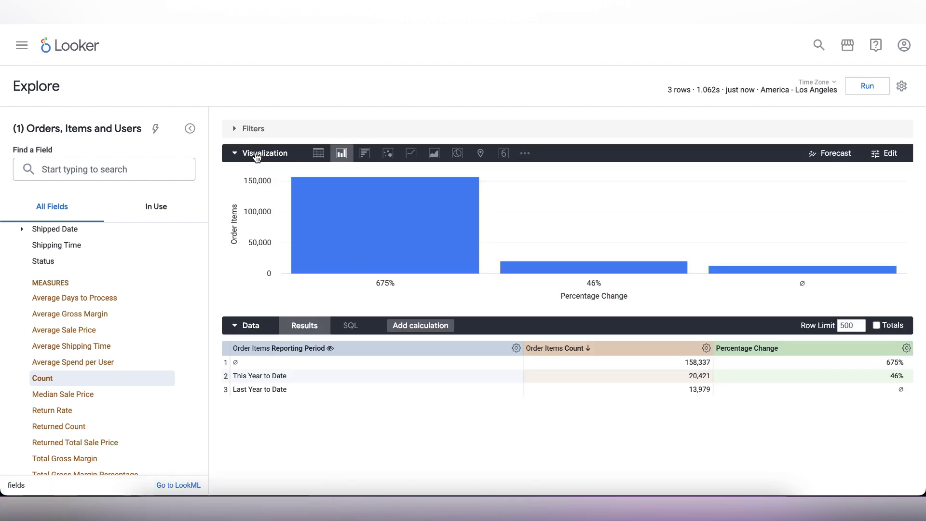
left_click(509, 158)
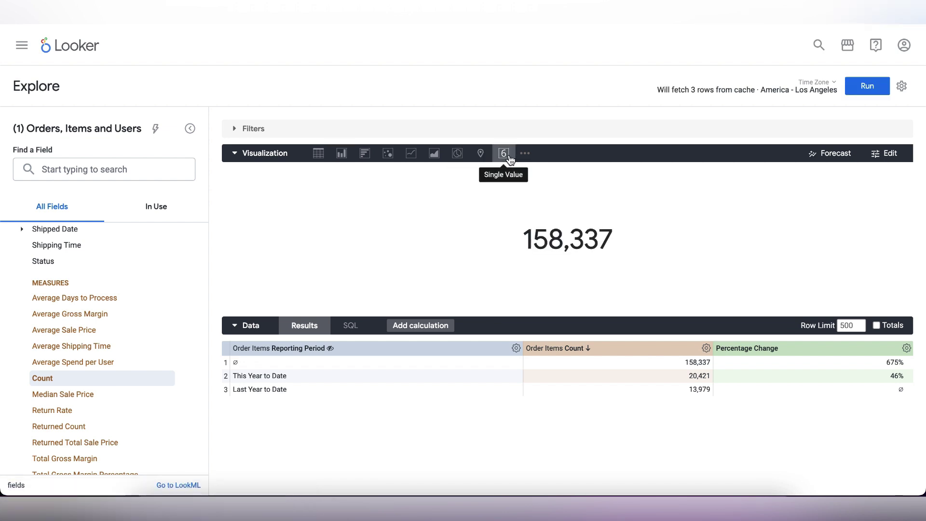
left_click(403, 128)
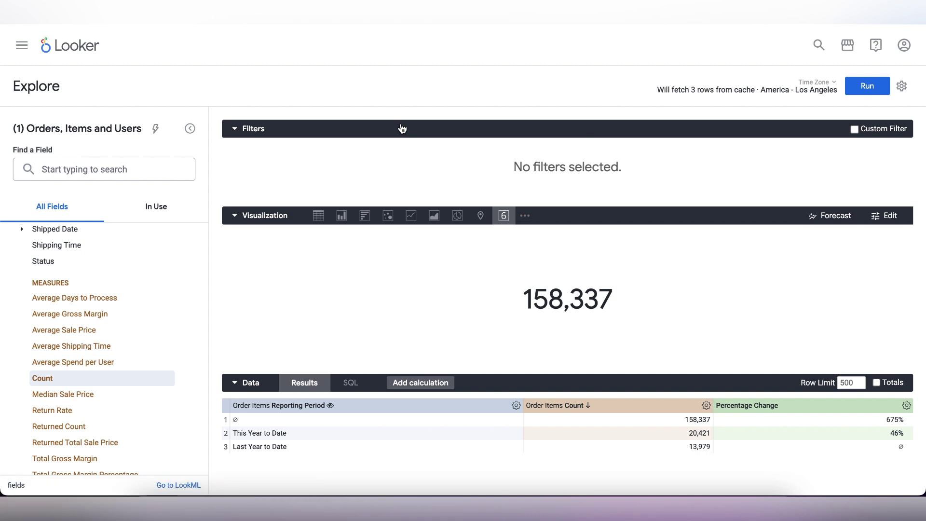
scroll(71, 340, "up", 3)
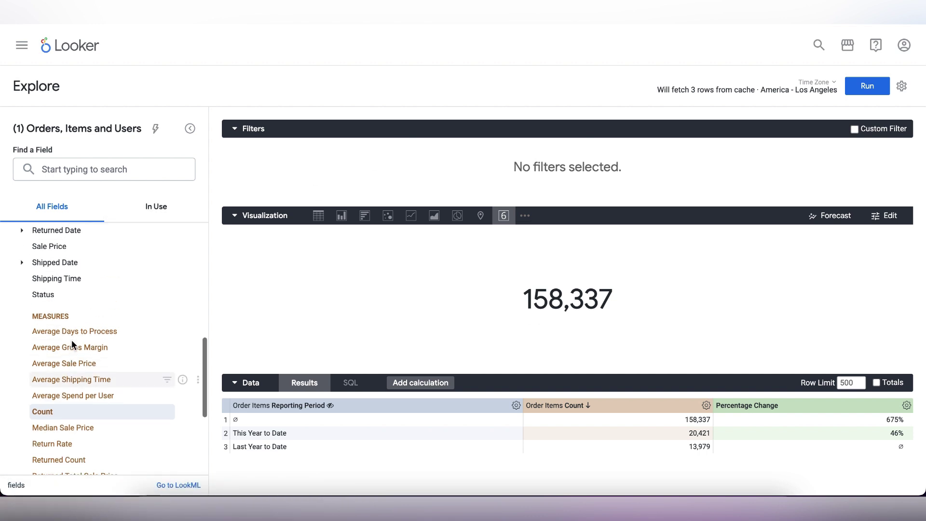
scroll(72, 340, "up", 1)
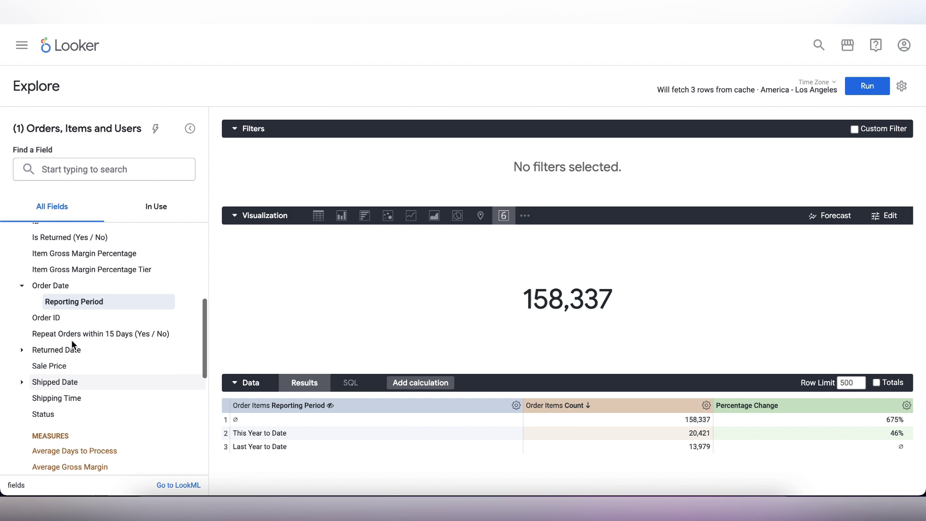
- Filter Reporting Period to non-null values and run the query
left_click(167, 301)
left_click(447, 155)
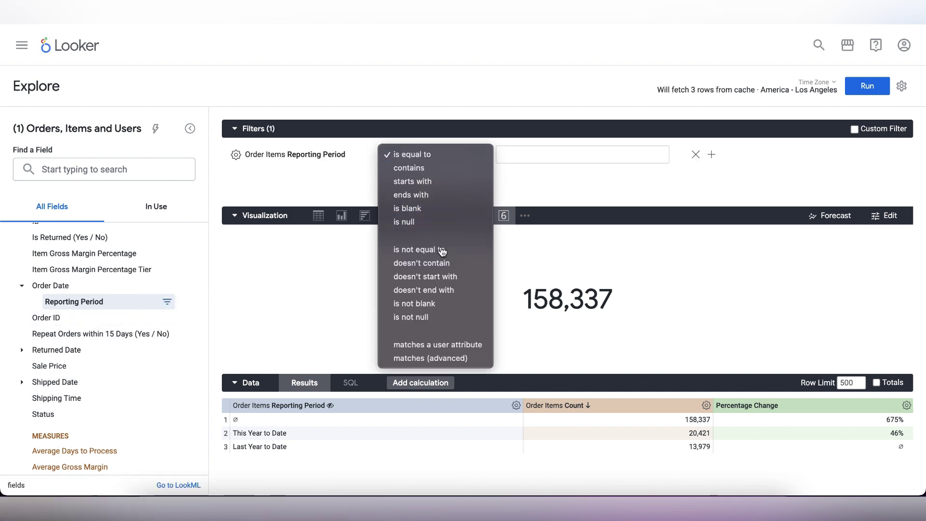
left_click(428, 317)
key("super+Return")
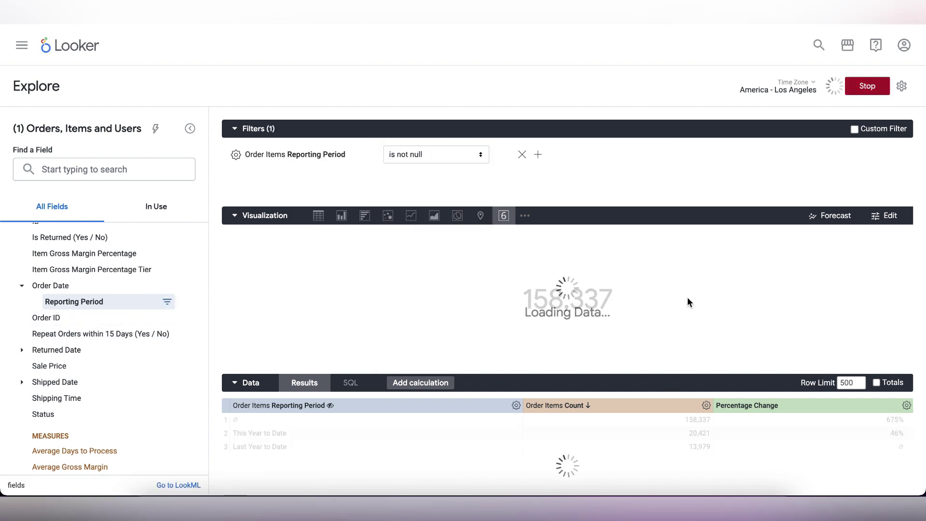
scroll(883, 212, "down", 1)
- Give the single value the custom title 'Orders This Year'
left_click(886, 208)
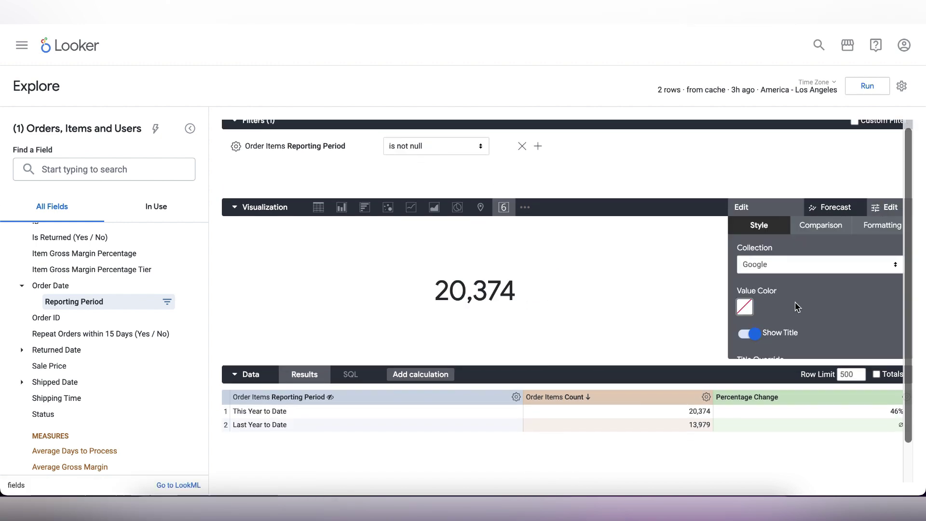
scroll(807, 307, "down", 2)
left_click(804, 316)
type("Orders This Year")
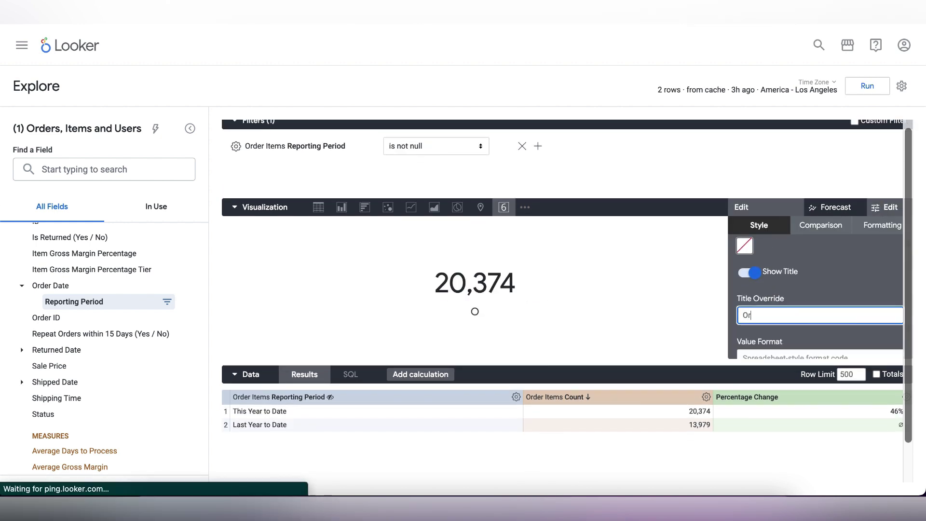
- Show a Percentage Change comparison as an arrow labelled 'vs Same Period Last Year', then rerun
left_click(821, 226)
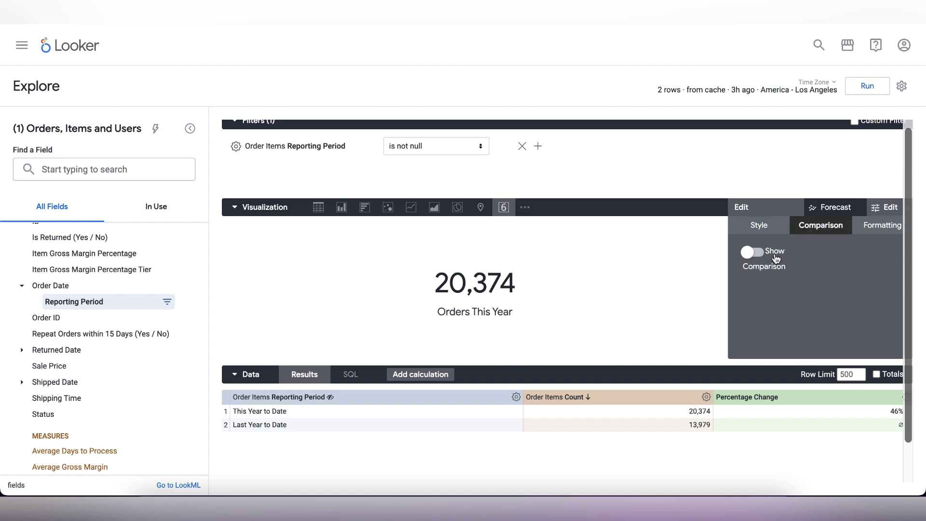
left_click(751, 252)
left_click(799, 311)
left_click(799, 332)
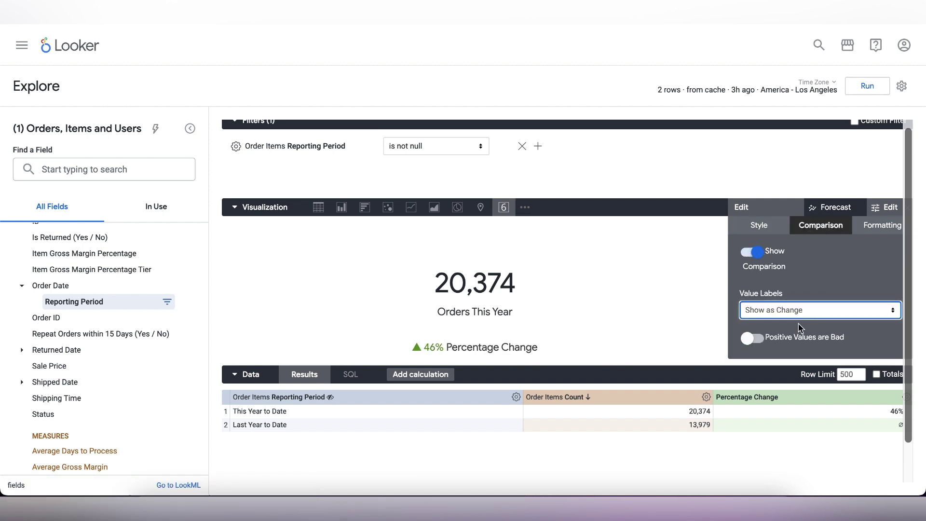
scroll(799, 328, "down", 3)
left_click(799, 325)
type("vsSame")
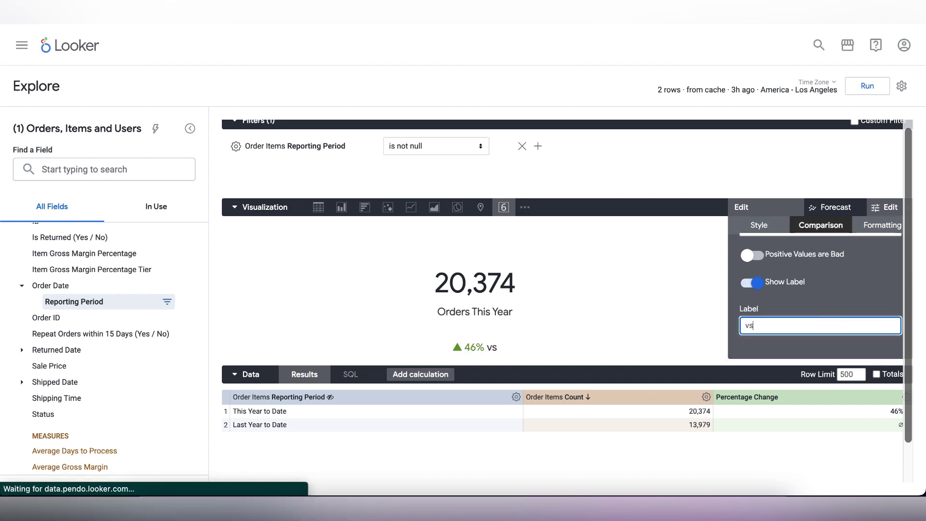
left_click(757, 325)
type("Same")
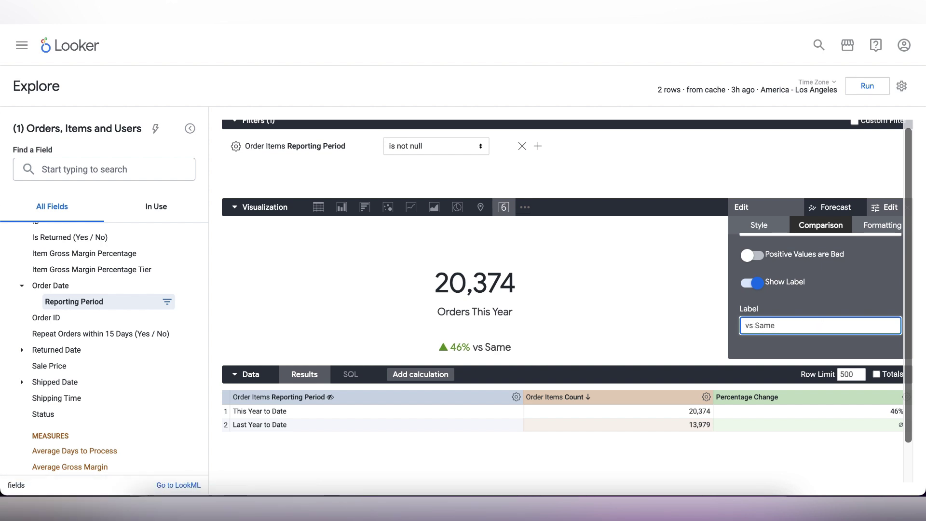
type(" Period Last Year")
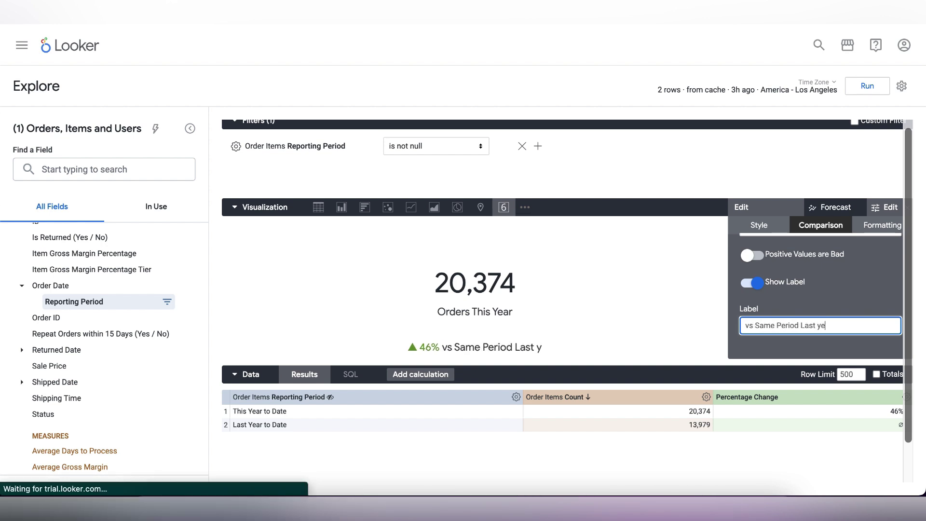
left_click(885, 207)
left_click(867, 86)
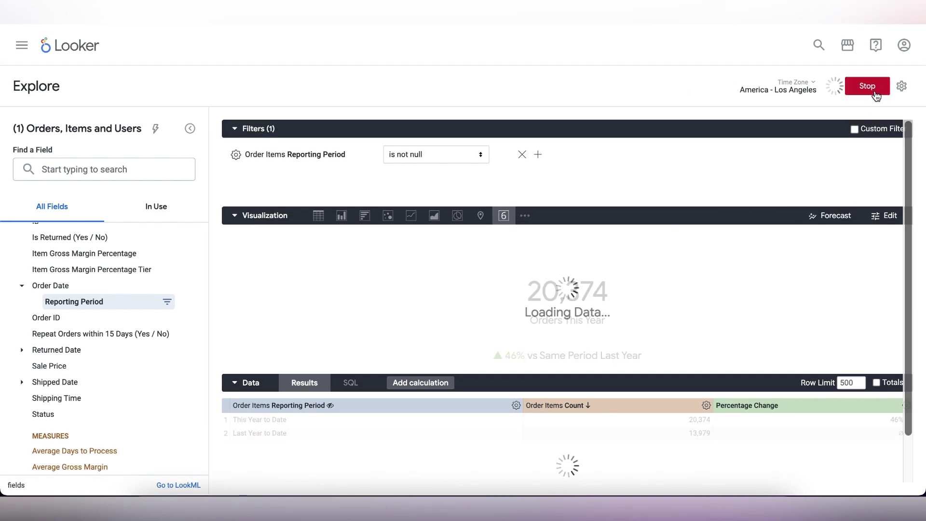
- Save the single value as an 'Orders This Year' tile on the E-commerce dashboard in My folder
left_click(902, 86)
mouse_move(880, 115)
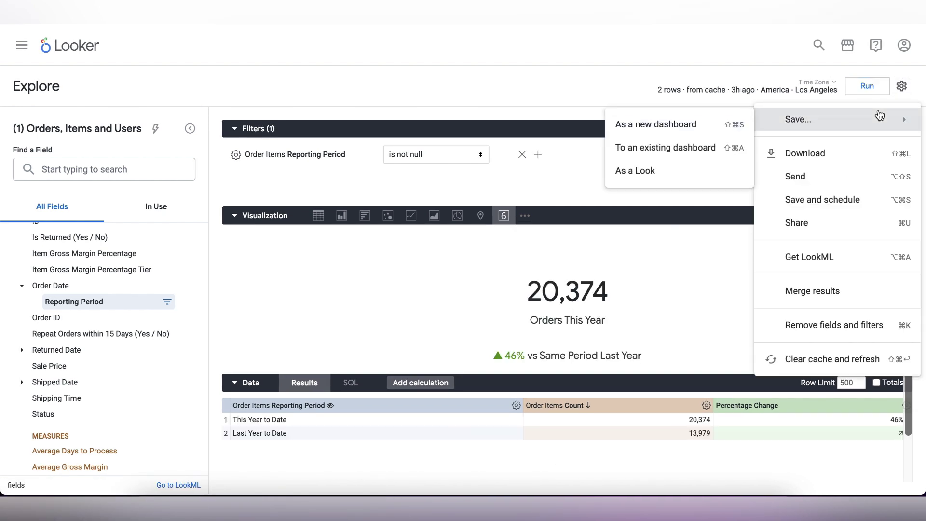
left_click(717, 144)
double_click(389, 112)
key("ctrl+a")
type("Orders This Year")
left_click(245, 211)
left_click(432, 199)
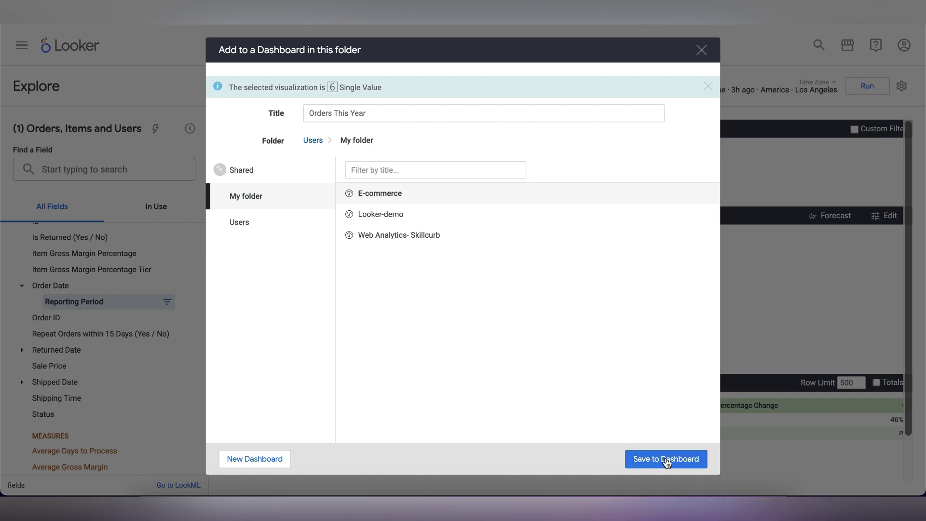
left_click(667, 459)
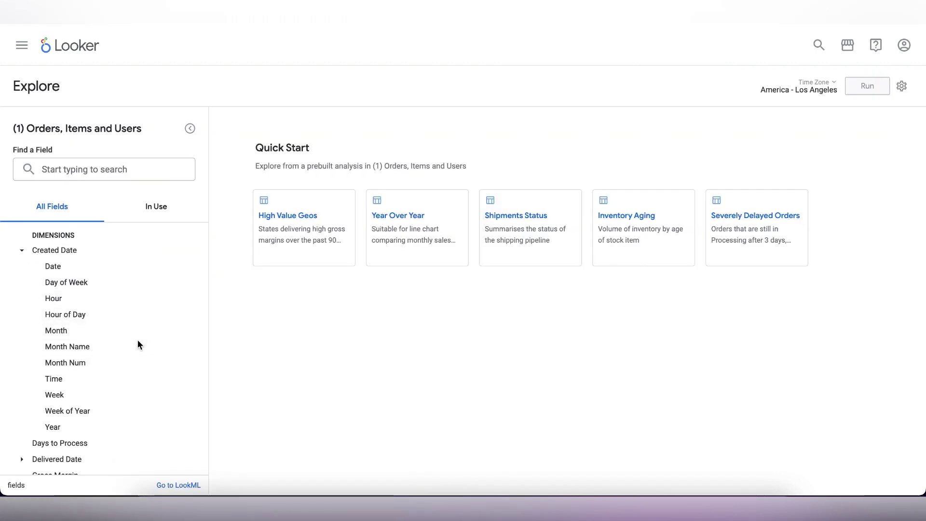
- Query Total Sale Price by created Month Name, pivoted by created Year, and run it
left_click(109, 347)
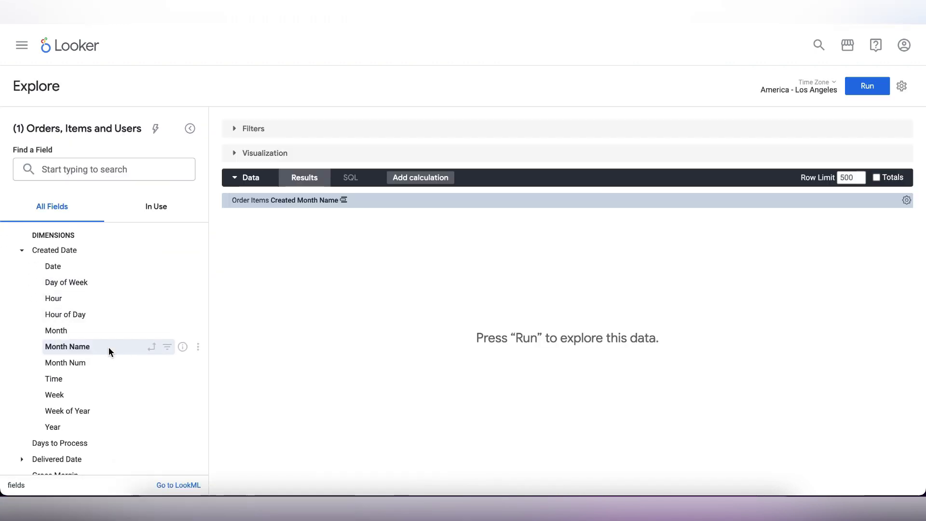
scroll(111, 400, "down", 1)
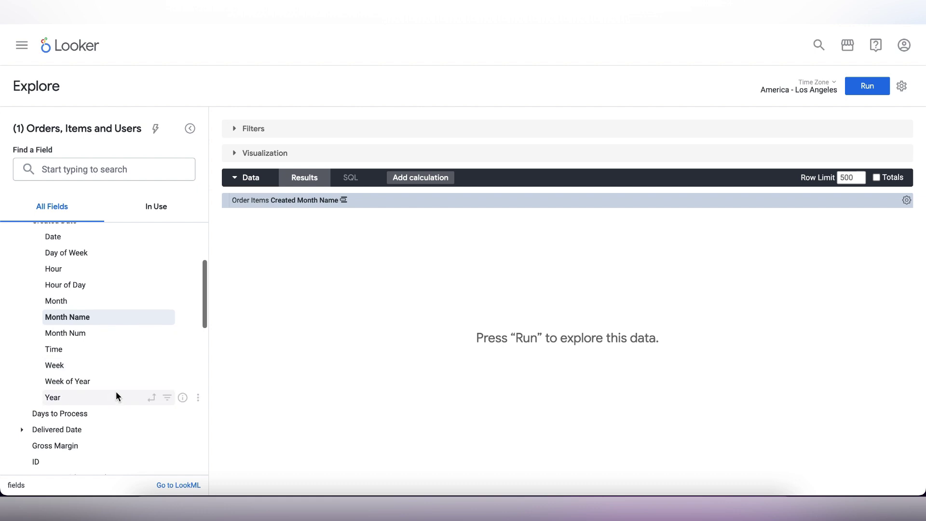
left_click(154, 399)
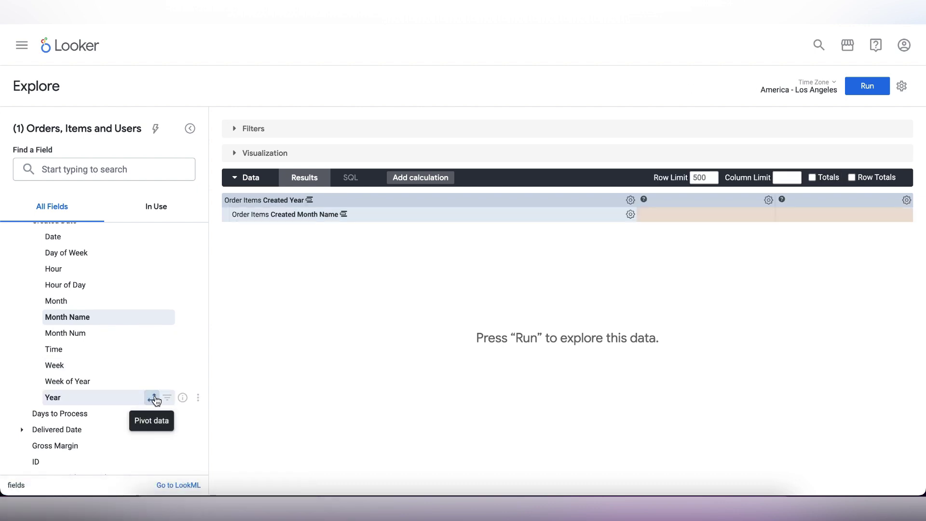
scroll(116, 436, "down", 10)
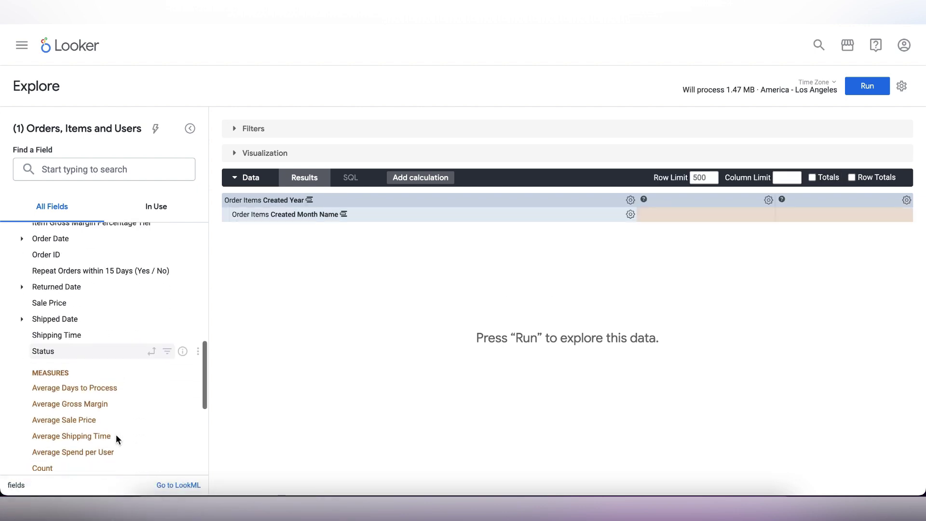
scroll(117, 438, "down", 3)
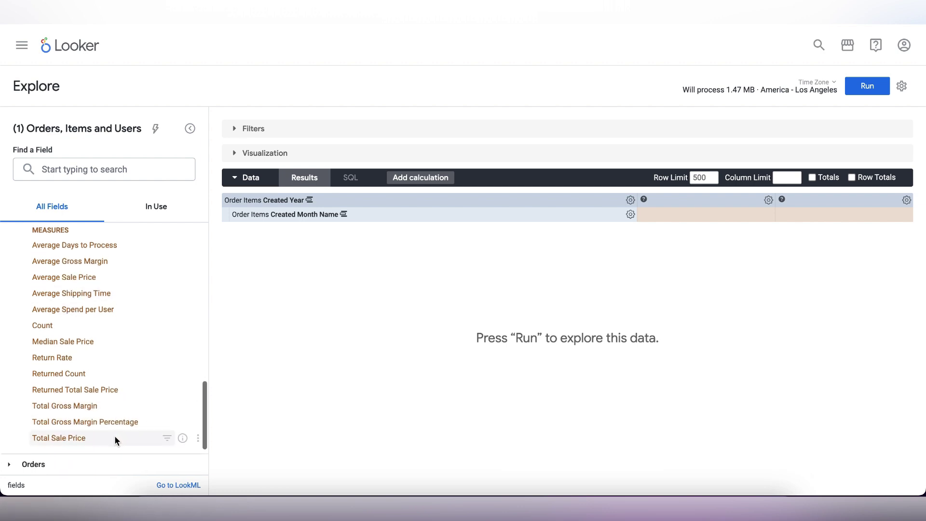
left_click(114, 437)
left_click(863, 93)
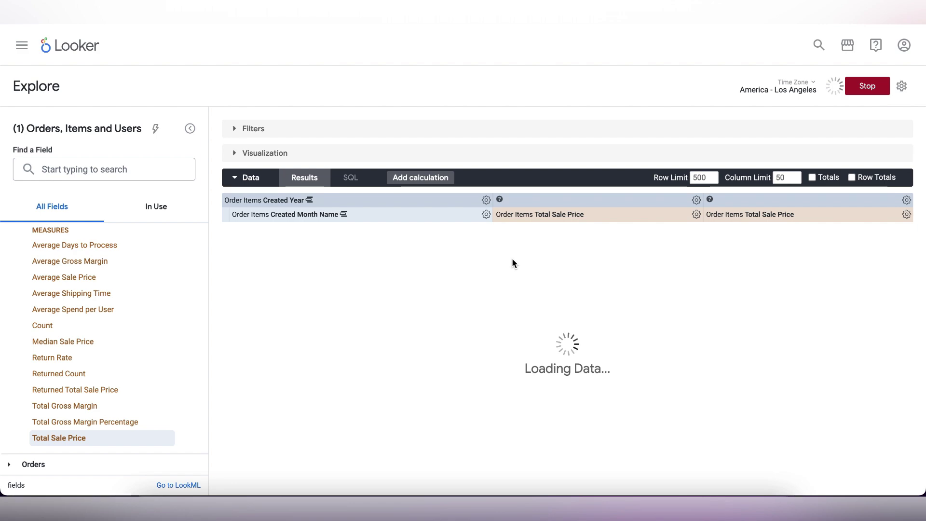
left_click(317, 129)
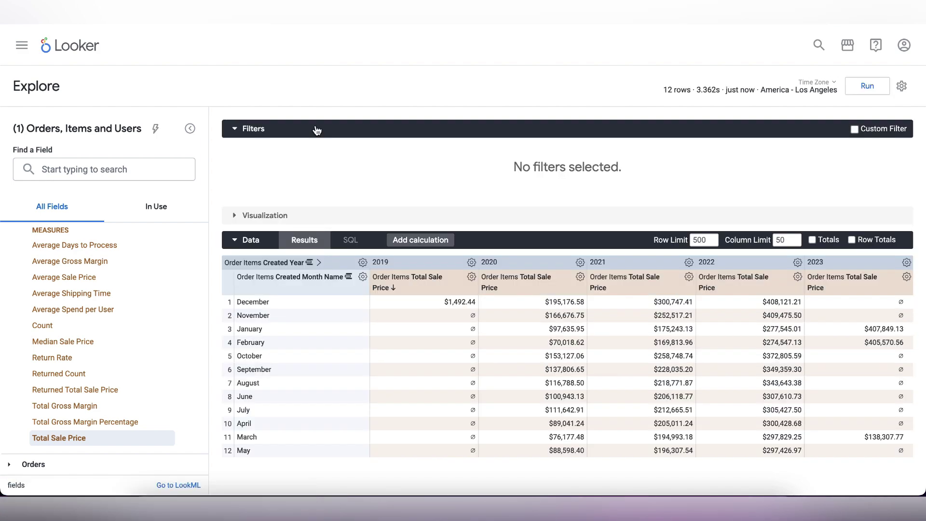
- Filter Created Date to before 0 months ago (relative) and add a Created Year filter
scroll(117, 292, "up", 10)
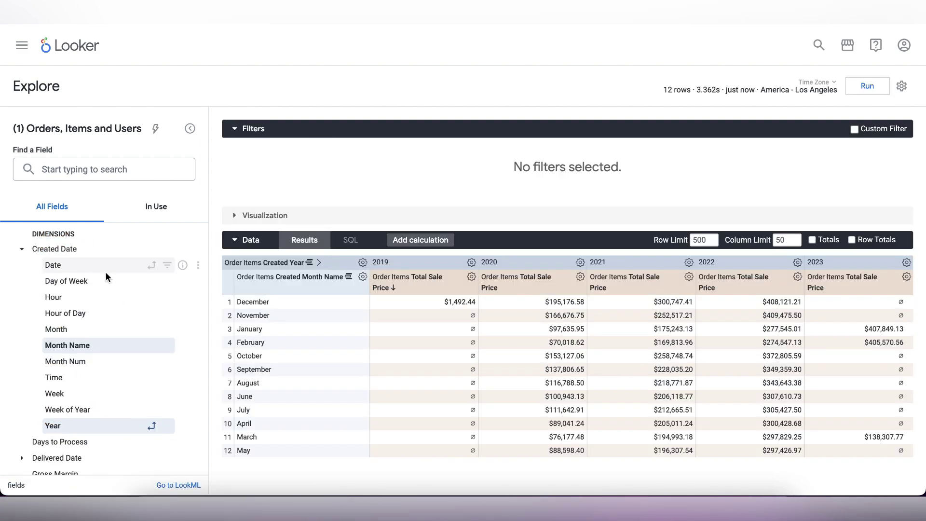
left_click(166, 265)
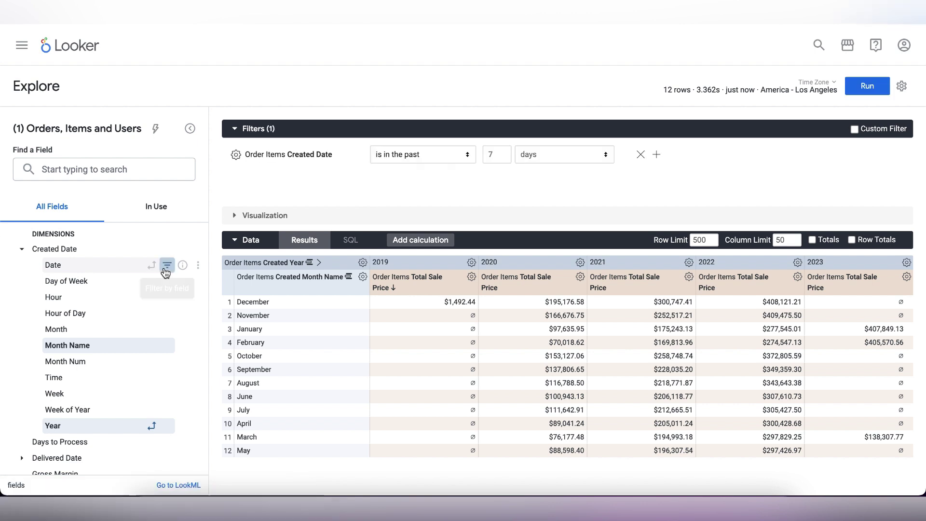
left_click(467, 155)
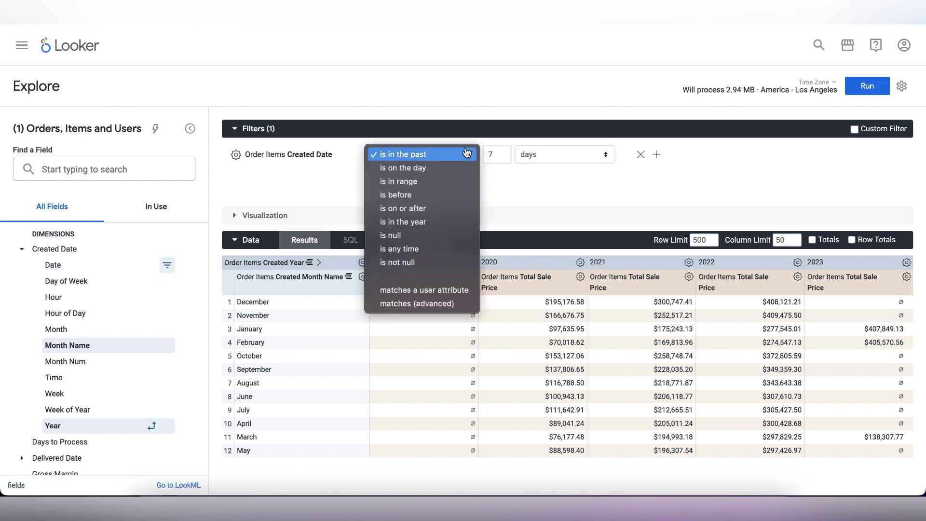
left_click(453, 196)
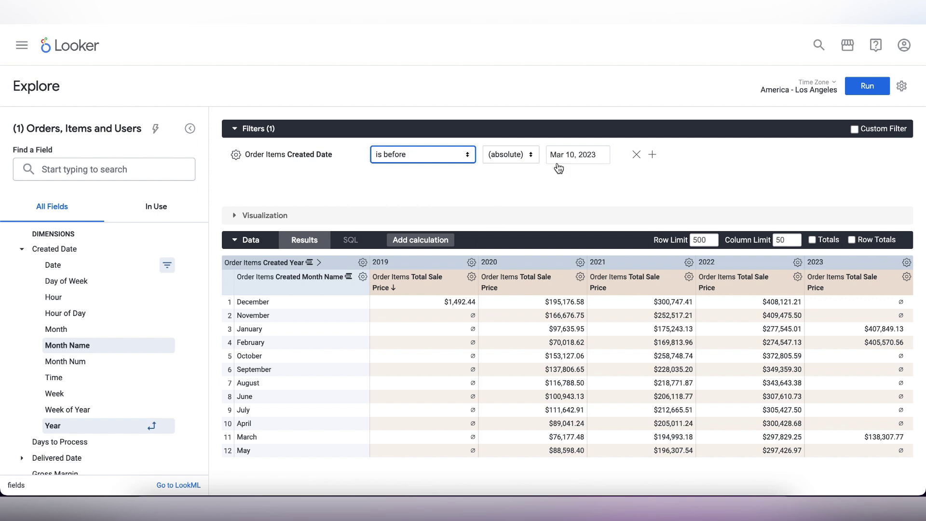
left_click(517, 160)
left_click(516, 169)
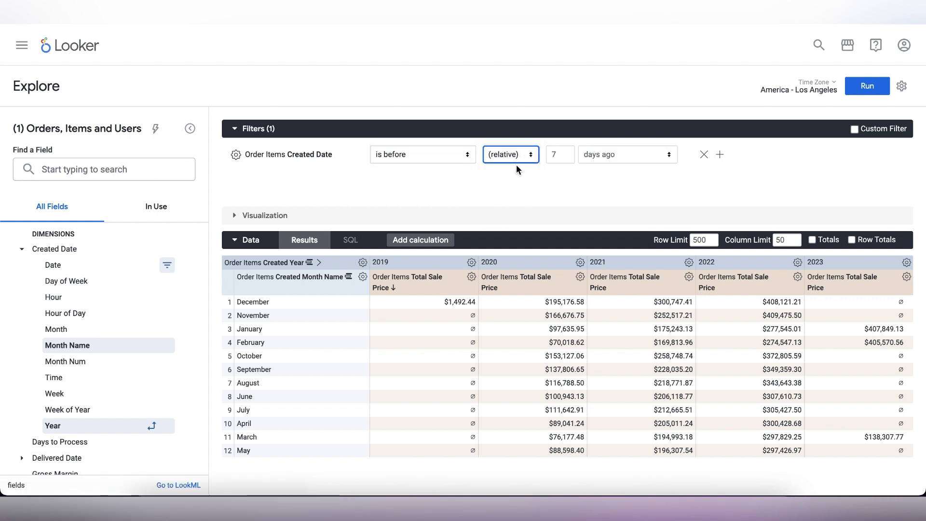
left_click(569, 152)
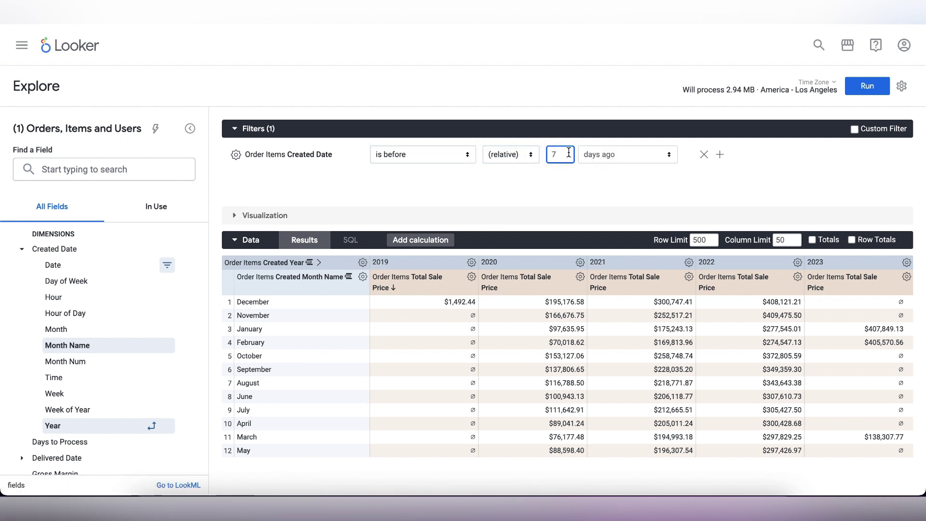
type("0")
left_click(625, 162)
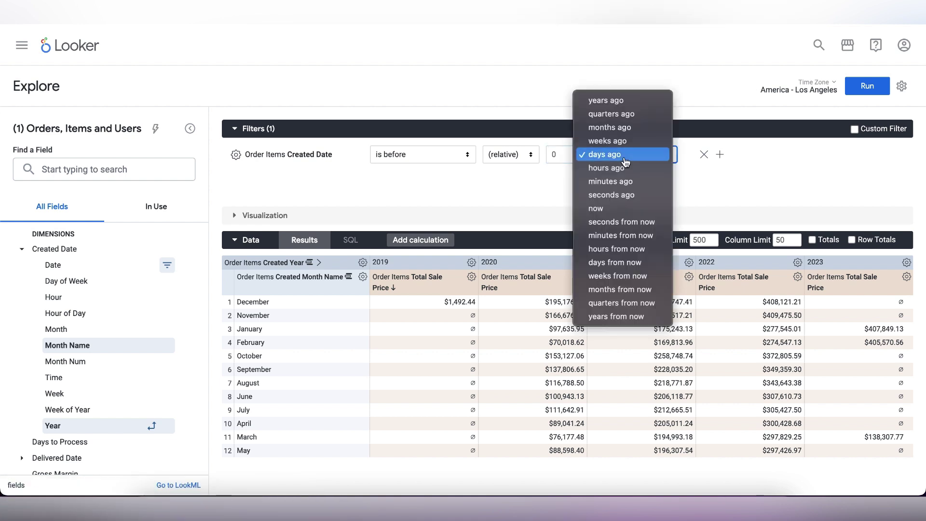
left_click(622, 127)
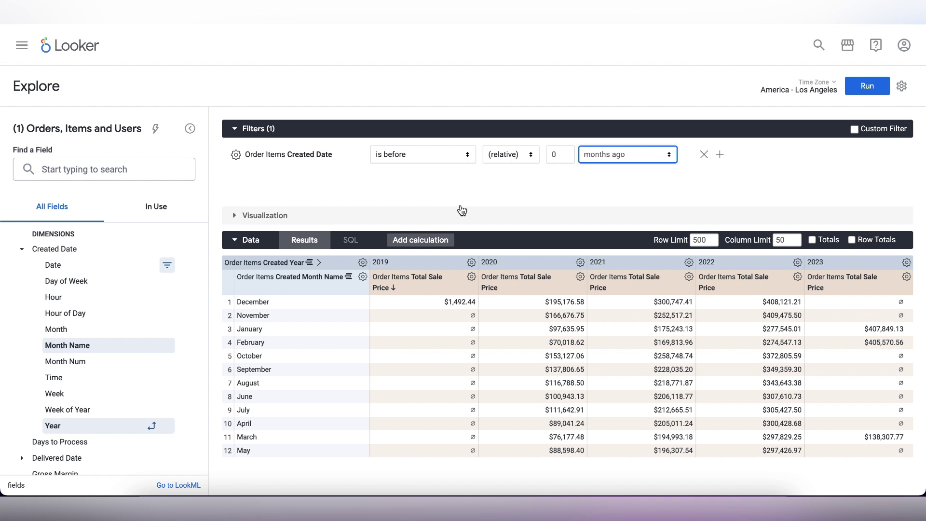
left_click(167, 426)
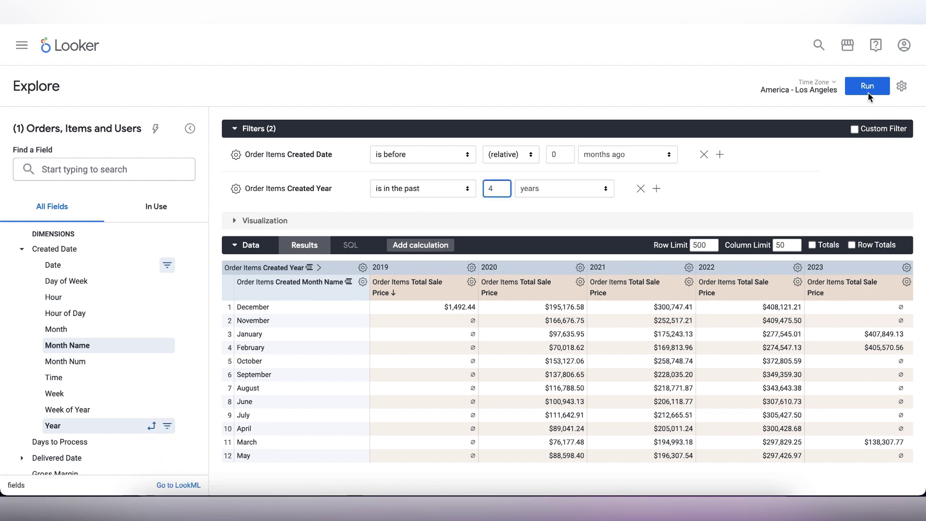
- Rerun the filtered query and display it as a line chart
left_click(363, 284)
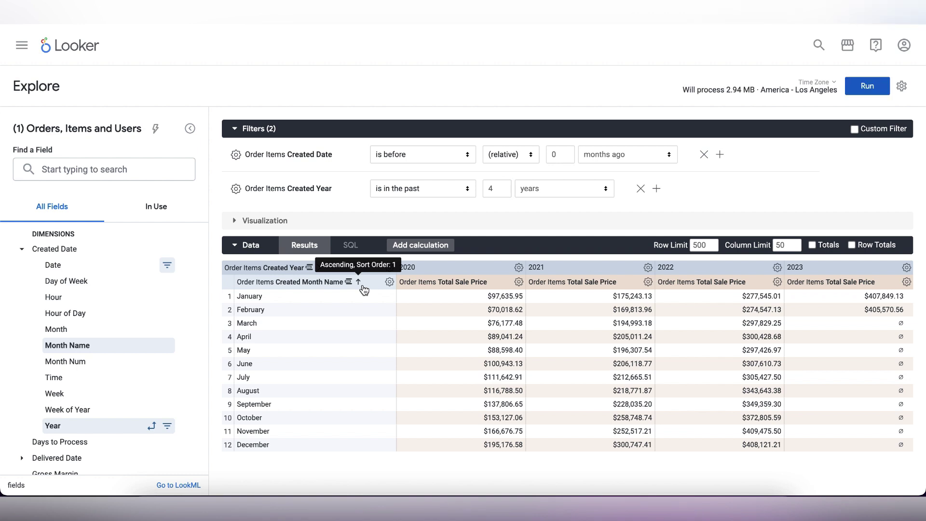
left_click(231, 220)
left_click(411, 216)
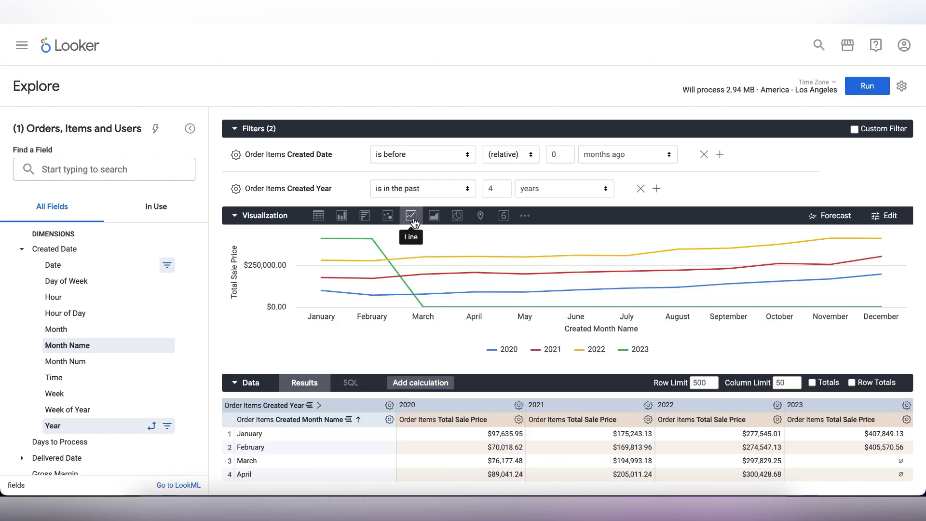
- Set monotone line interpolation, turn off Plot Null Values, and align the legend right
left_click(886, 215)
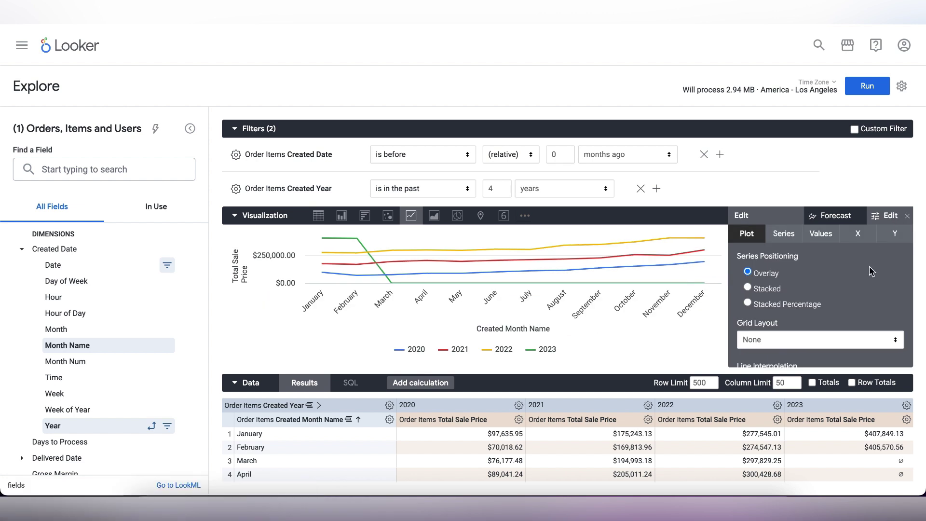
scroll(859, 289, "down", 3)
left_click(849, 302)
left_click(849, 319)
scroll(850, 323, "down", 1)
scroll(851, 323, "down", 1)
scroll(847, 317, "up", 1)
left_click(847, 315)
scroll(806, 335, "down", 1)
scroll(806, 334, "down", 3)
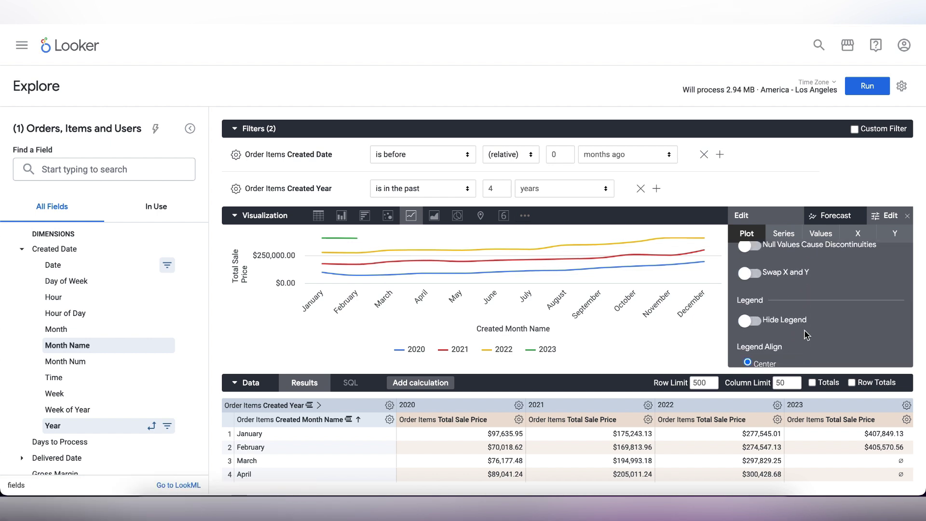
scroll(807, 334, "down", 2)
left_click(798, 331)
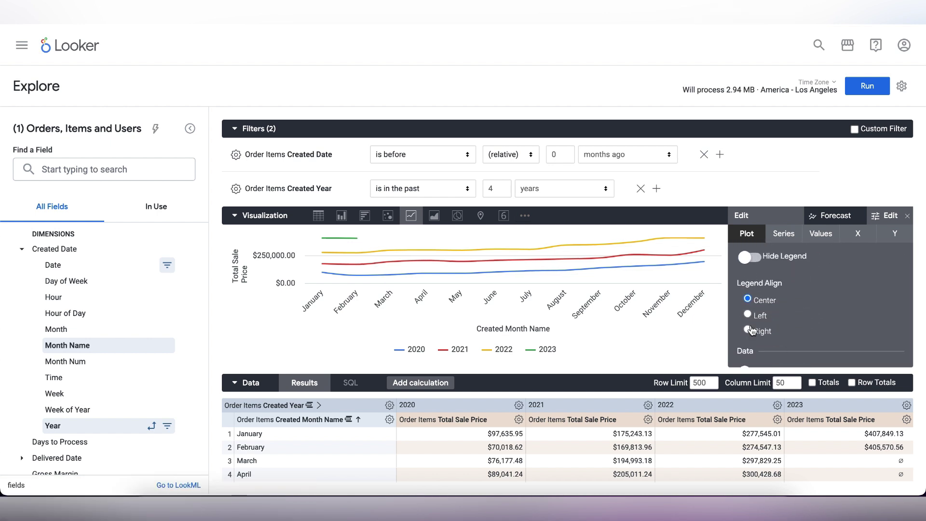
- Format the Y axis as $0,\K to show sales in thousands
scroll(798, 333, "down", 1)
left_click(889, 237)
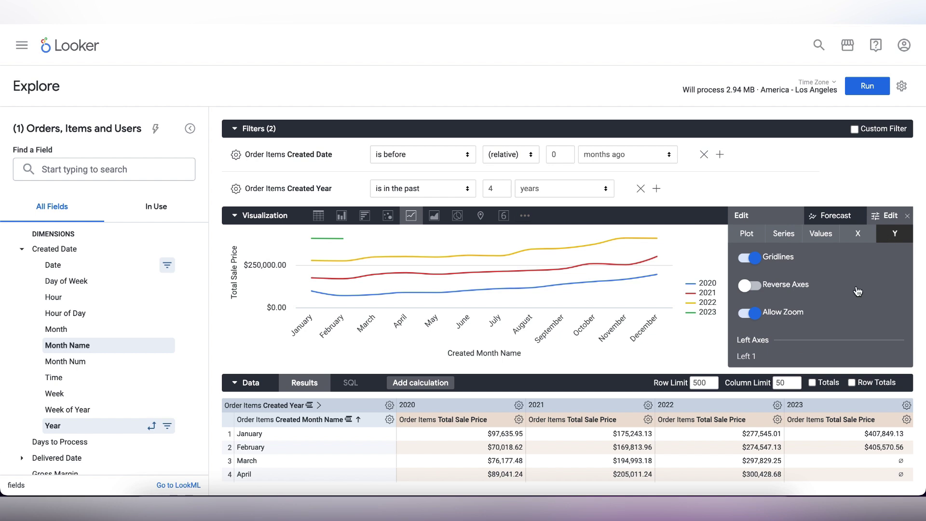
scroll(859, 286, "down", 5)
scroll(846, 305, "down", 2)
scroll(845, 305, "down", 2)
left_click(810, 330)
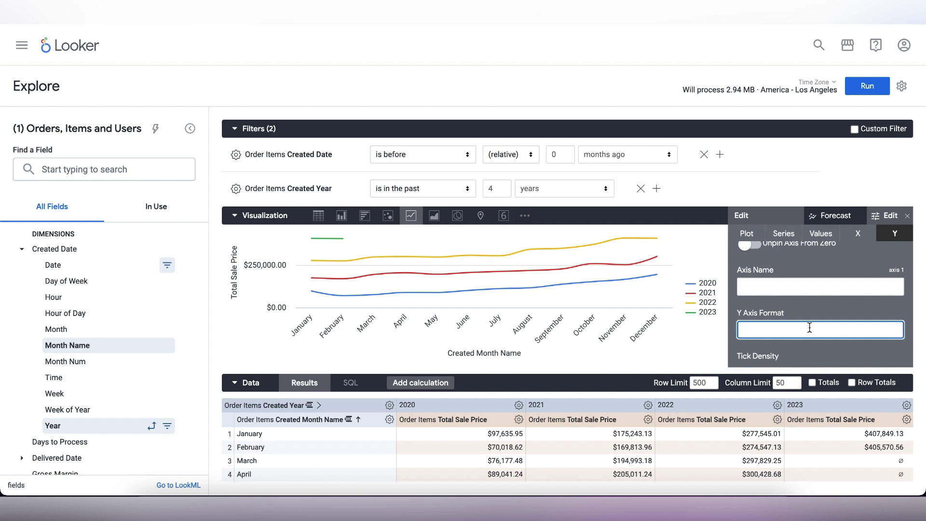
type("$0")
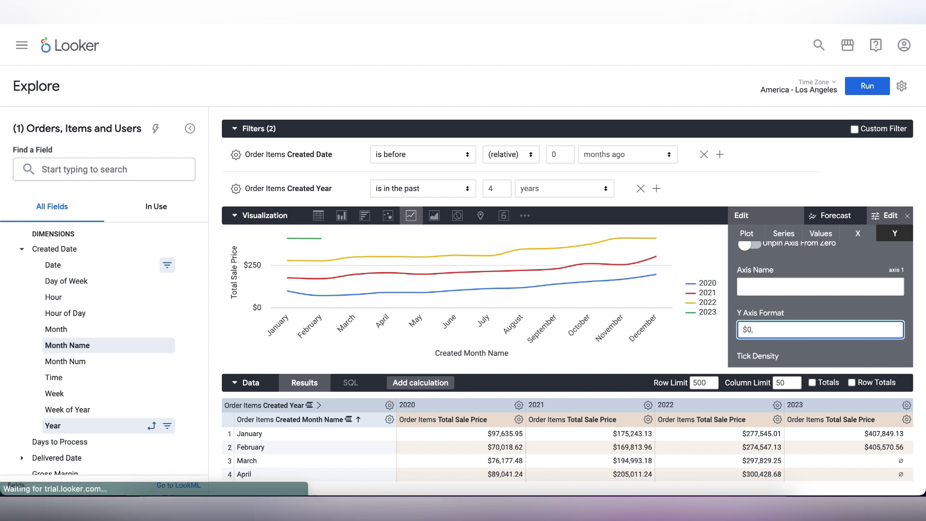
type(",\\K\\")
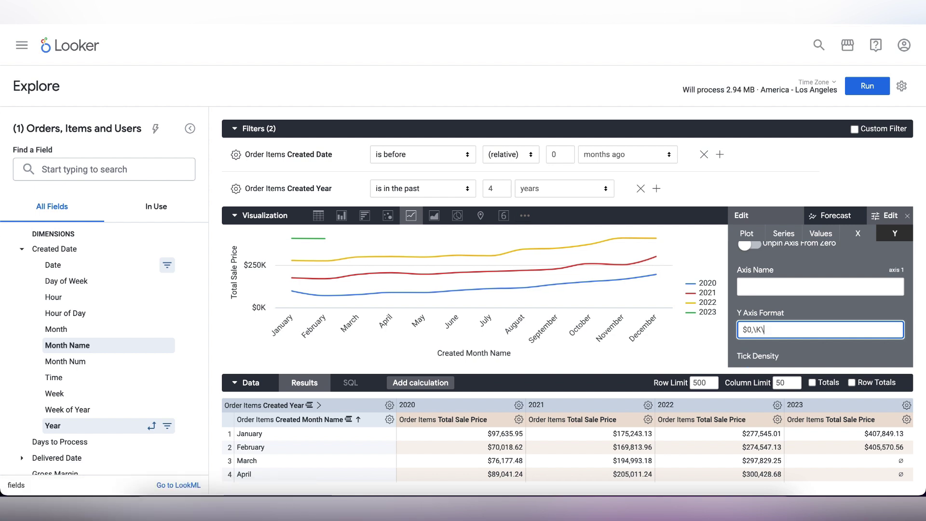
scroll(823, 346, "down", 3)
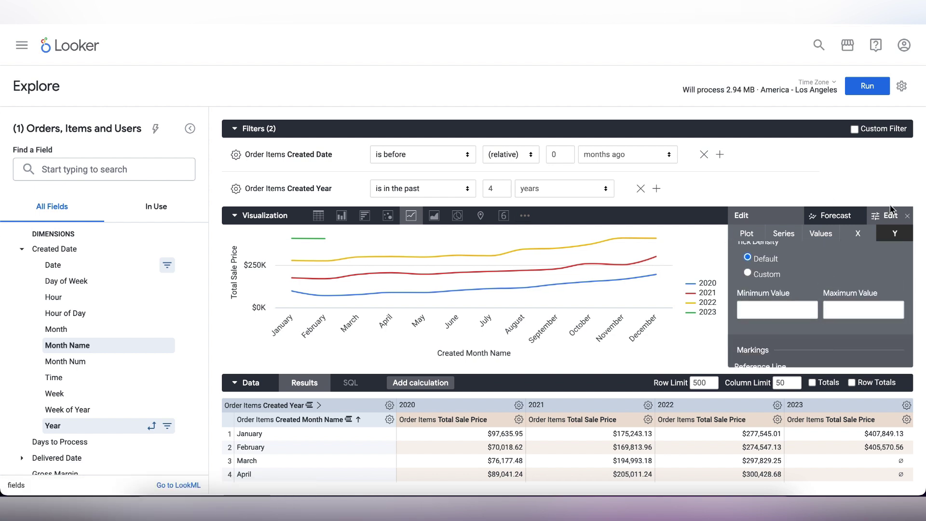
left_click(903, 216)
- Save the chart as a 'Total Sales, Year over year' tile on E-commerce, then add Created Date
left_click(868, 86)
left_click(901, 86)
left_click(729, 146)
double_click(420, 111)
key("BackSpace")
key("BackSpace")
key("BackSpace")
key("BackSpace")
key("BackSpace")
key("BackSpace")
key("BackSpace")
key("BackSpace")
type("Total Sales")
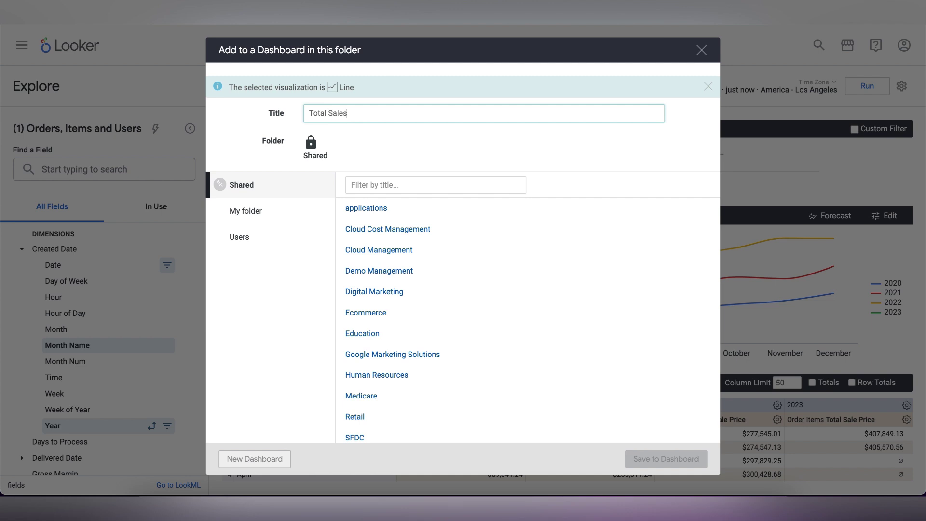
type(", Year over year")
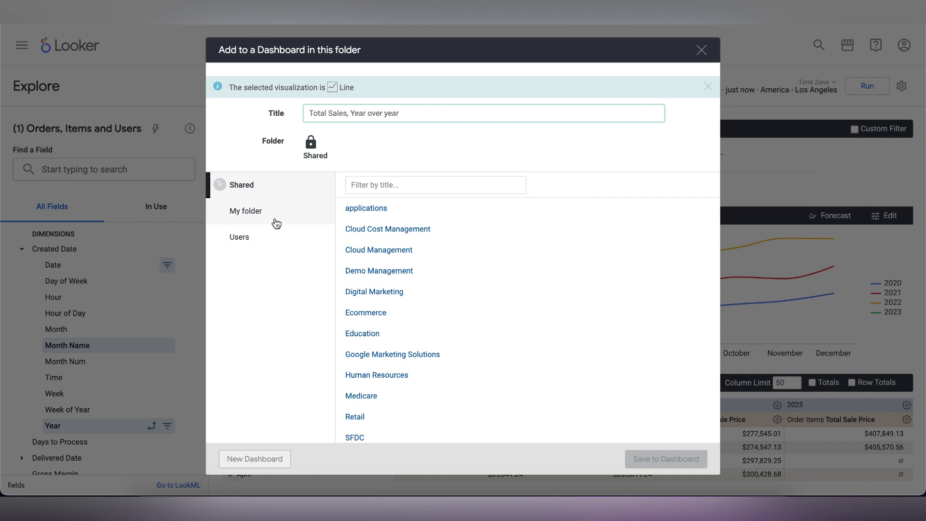
left_click(246, 210)
left_click(431, 194)
left_click(666, 461)
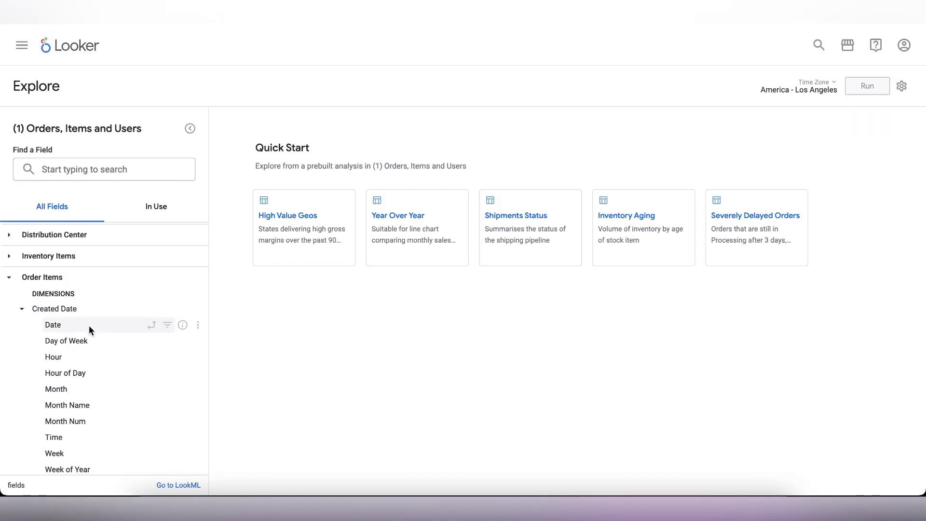
left_click(89, 325)
left_click(9, 278)
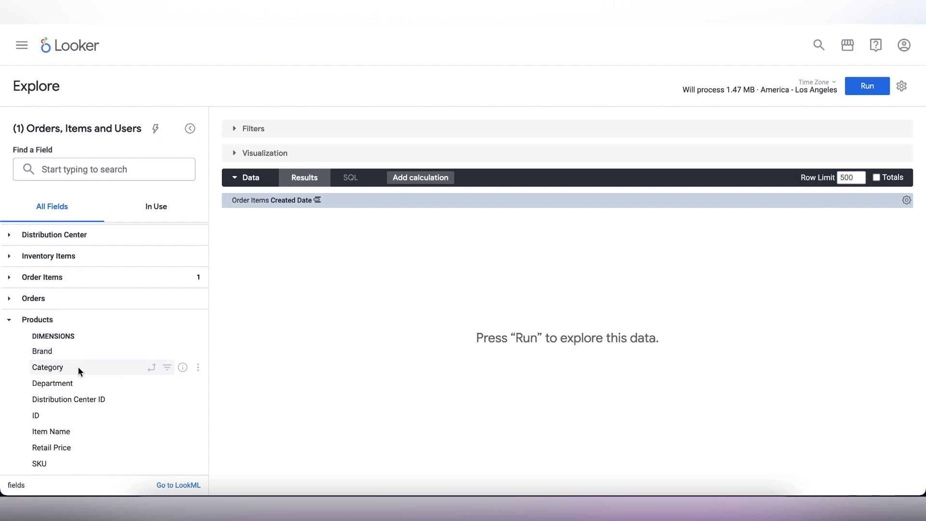
- Pivot by Products Category and add the Orders Order Count measure
left_click(152, 369)
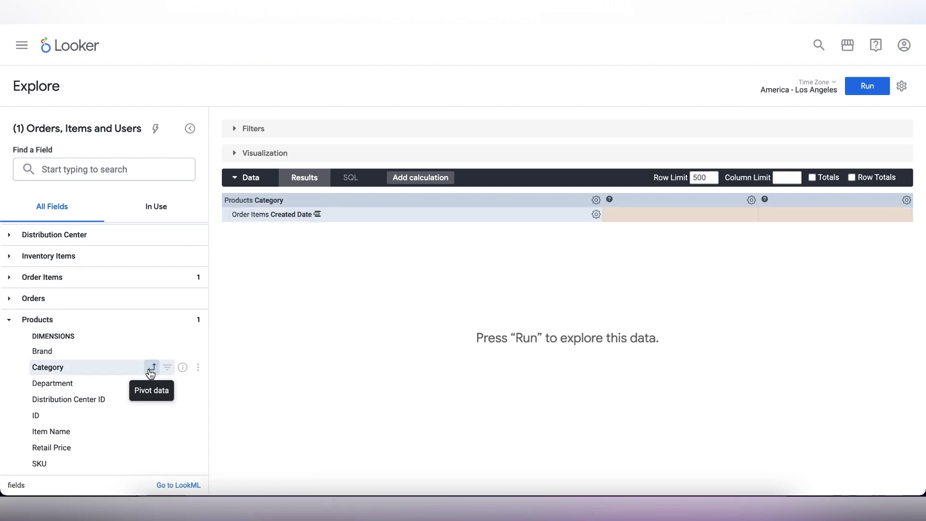
left_click(34, 299)
scroll(129, 404, "down", 2)
left_click(87, 379)
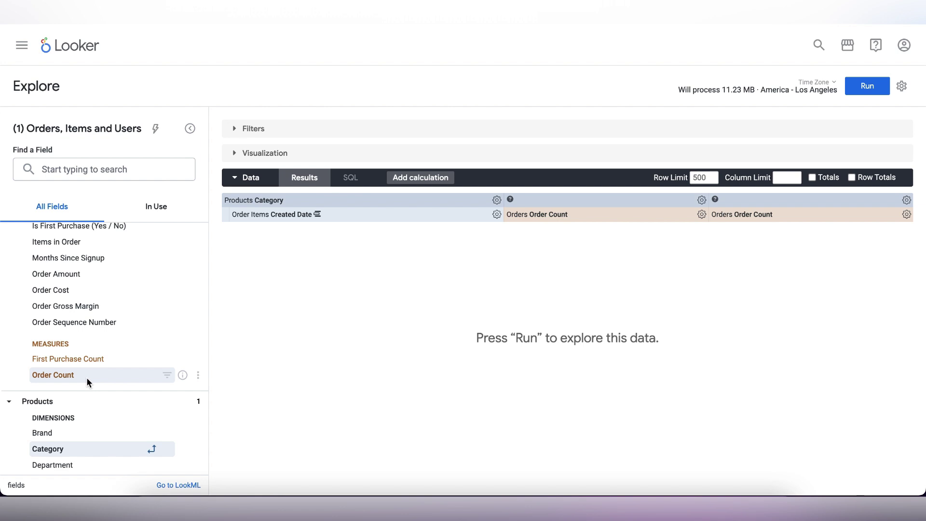
- Filter Created Date to the past 90 days
scroll(21, 308, "up", 3)
left_click(8, 318)
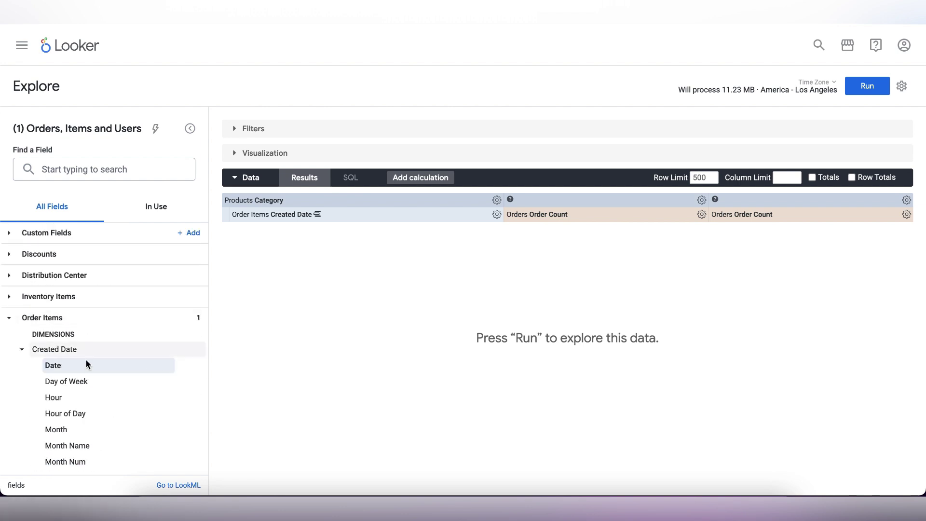
left_click(167, 365)
double_click(492, 155)
type("90")
left_click(145, 305)
left_click(145, 327)
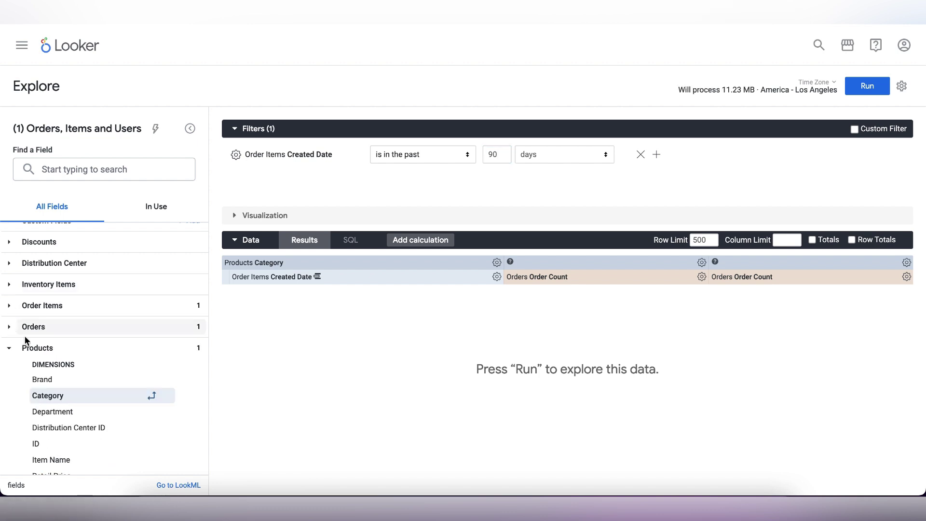
scroll(164, 381, "down", 1)
- Filter Category to Blazers & Jackets, Sweaters, Pants, Shorts, Fashion Hoodies & Sweatshirts, Accessories, then run
left_click(167, 382)
left_click(521, 185)
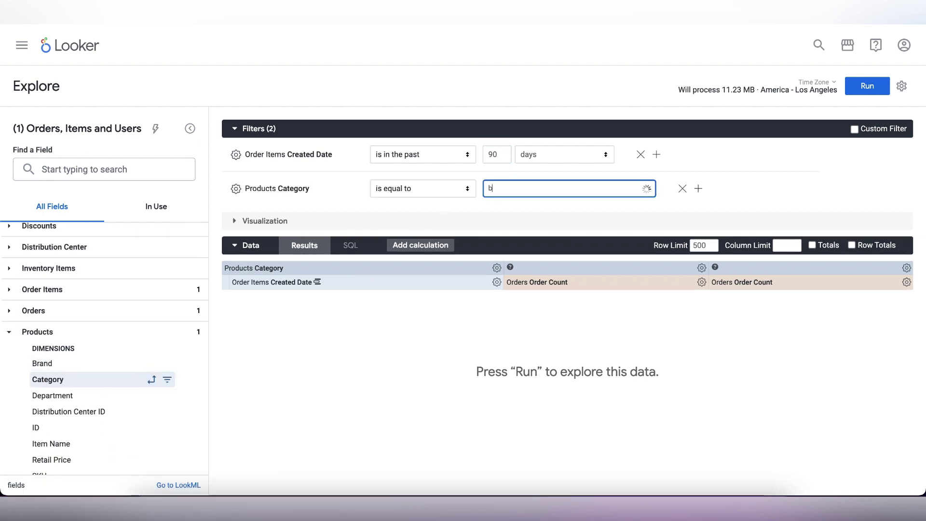
type("bl")
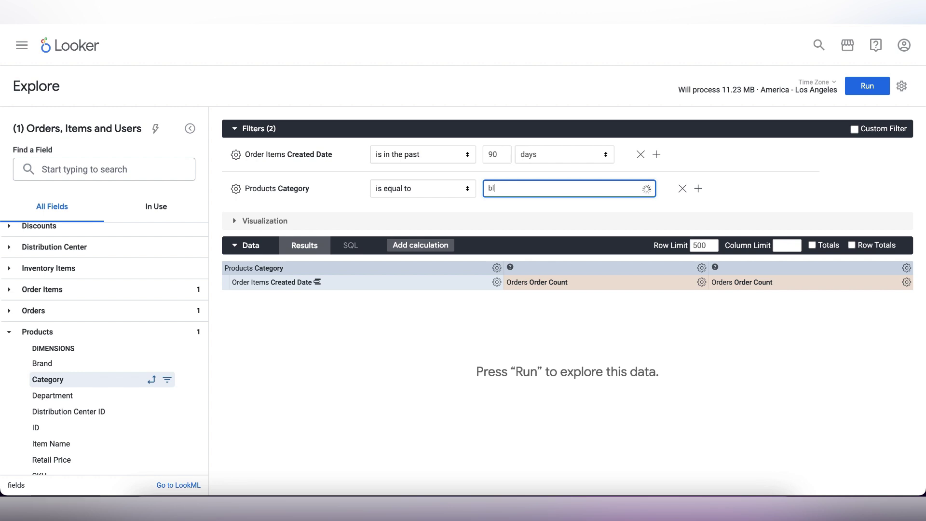
left_click(589, 205)
type("sw")
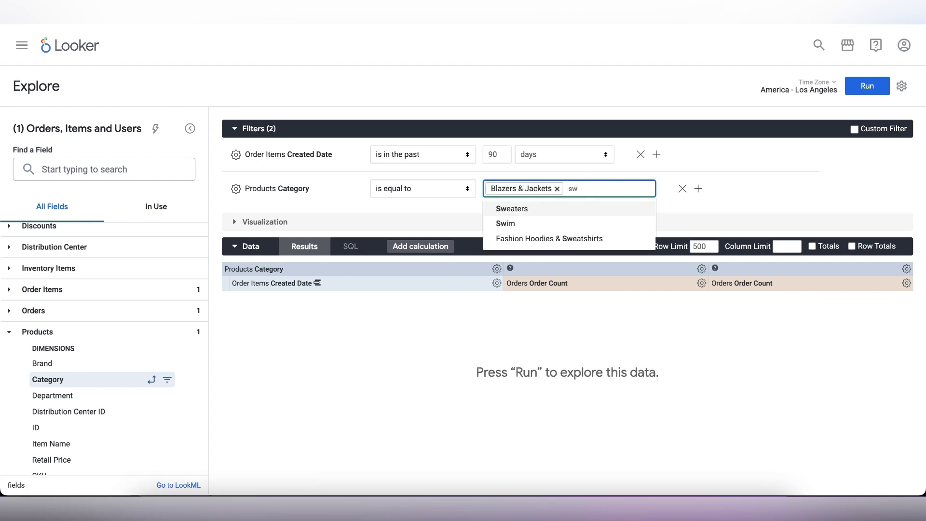
left_click(589, 205)
type("pa")
left_click(589, 222)
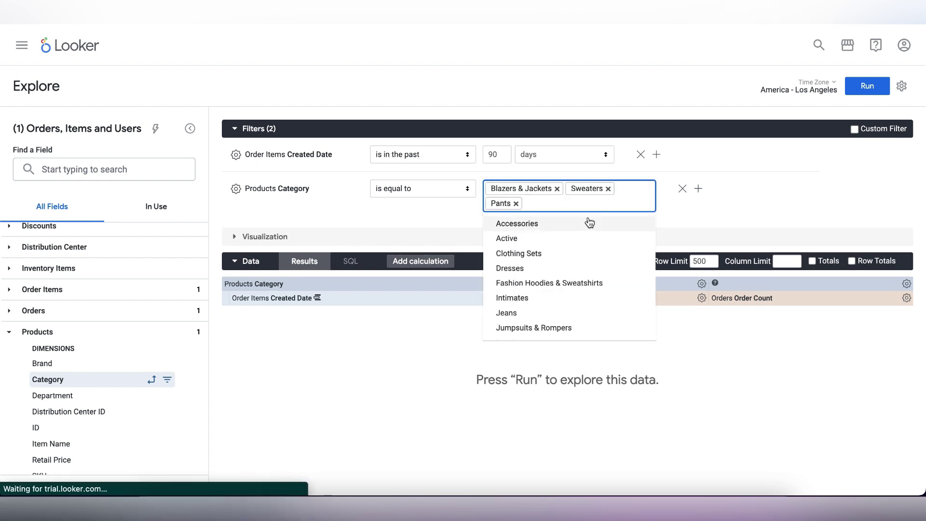
type("sh")
left_click(560, 224)
type("f")
left_click(582, 224)
type("a")
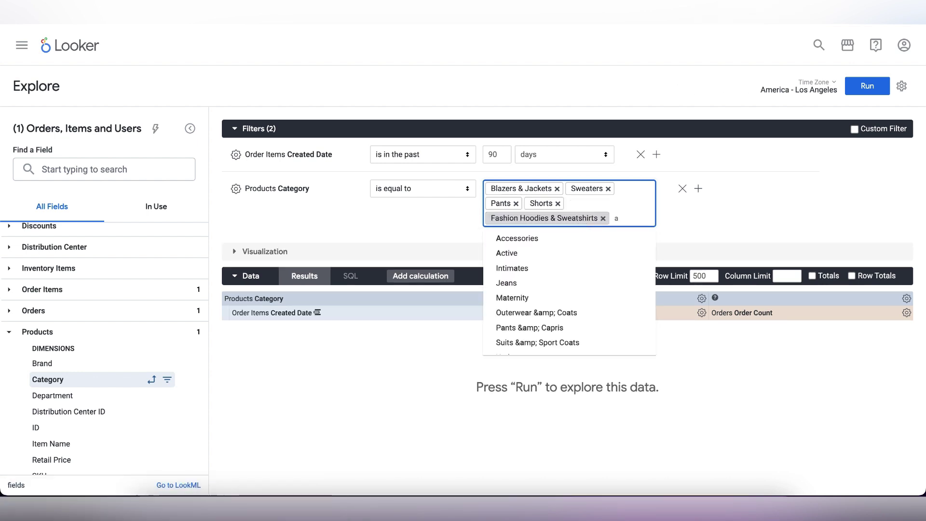
left_click(583, 235)
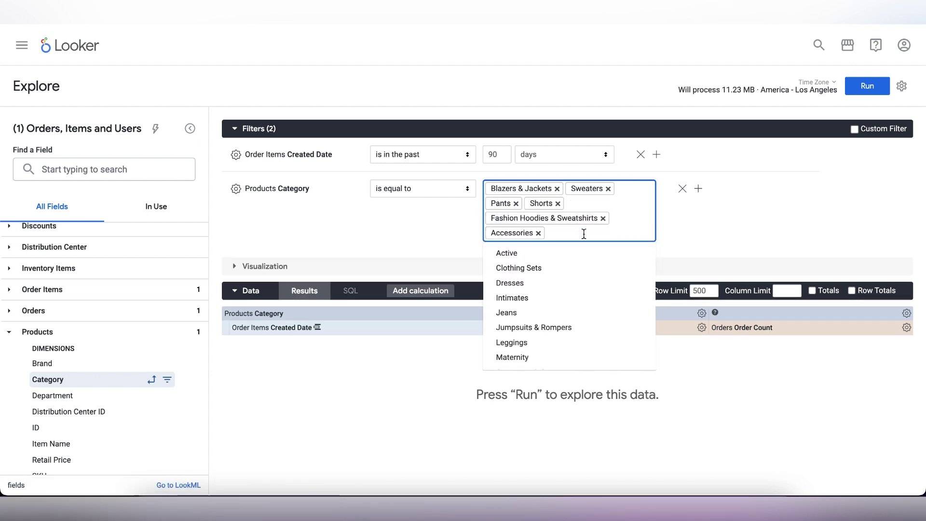
left_click(737, 224)
left_click(867, 86)
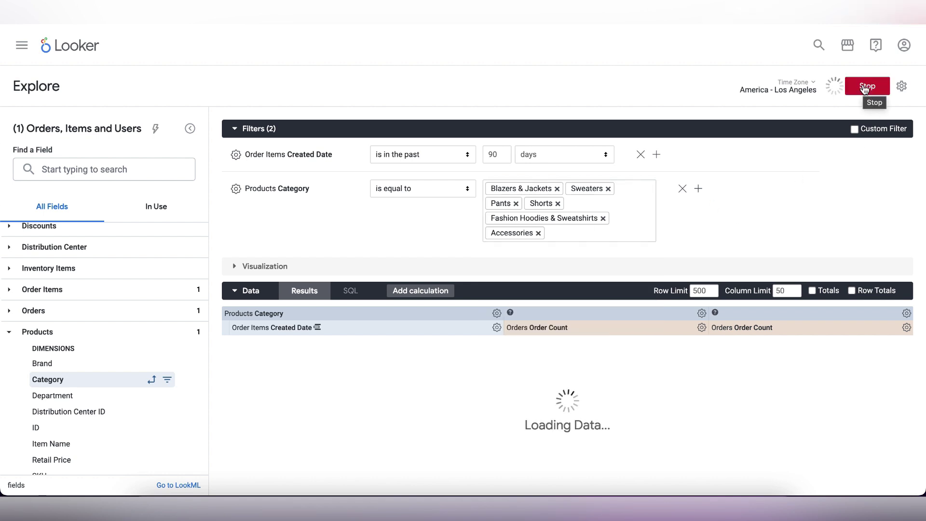
- Set the chart to a stacked plot with monotone interpolation and full field names shown
left_click(239, 267)
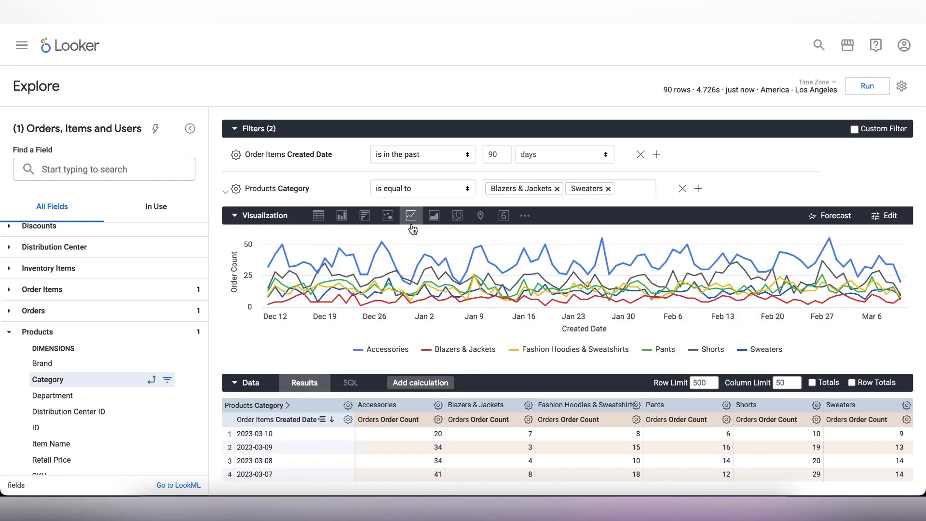
left_click(888, 217)
left_click(757, 291)
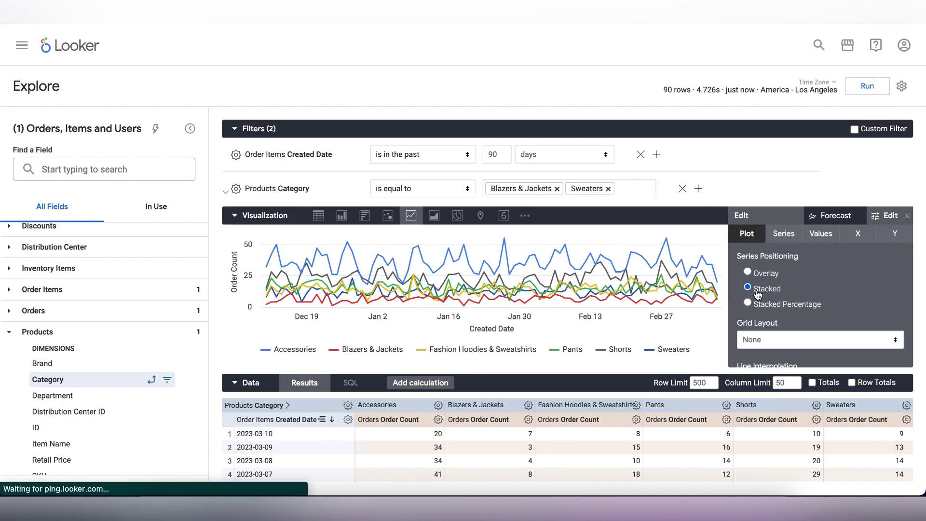
scroll(757, 294, "down", 2)
left_click(796, 323)
left_click(795, 340)
scroll(795, 340, "down", 2)
left_click(783, 234)
scroll(813, 272, "up", 5)
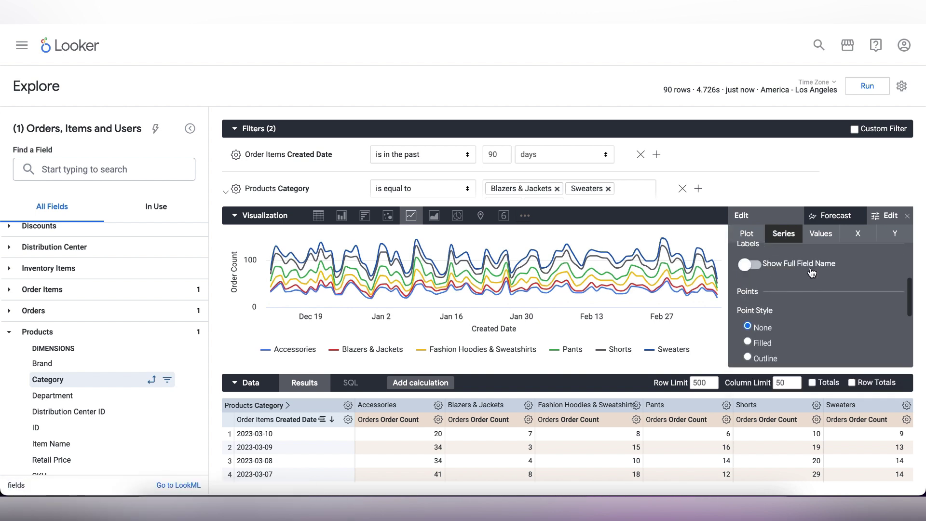
left_click(749, 325)
scroll(791, 308, "down", 4)
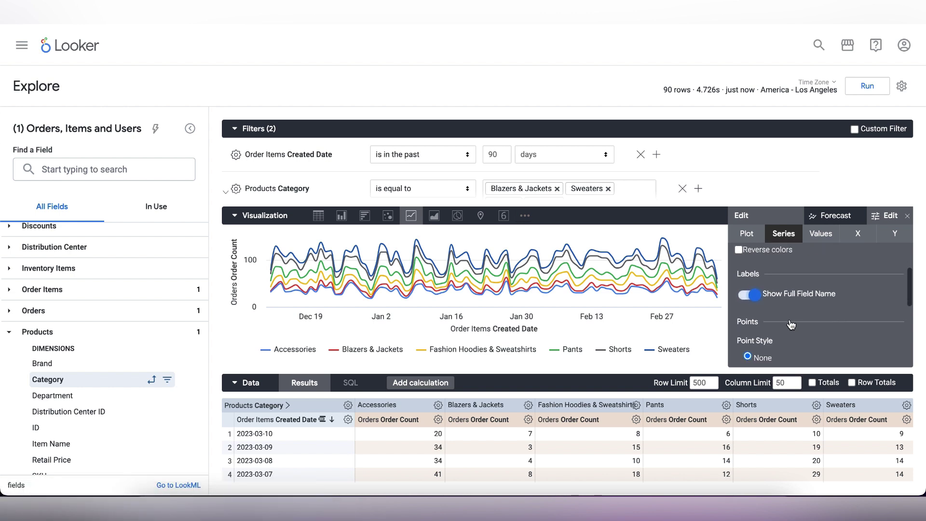
- Set the Accessories, Blazers & Jackets, and Fashion Hoodies & Sweatshirts series to Area type
left_click(809, 324)
scroll(810, 331, "down", 1)
left_click(809, 331)
left_click(801, 305)
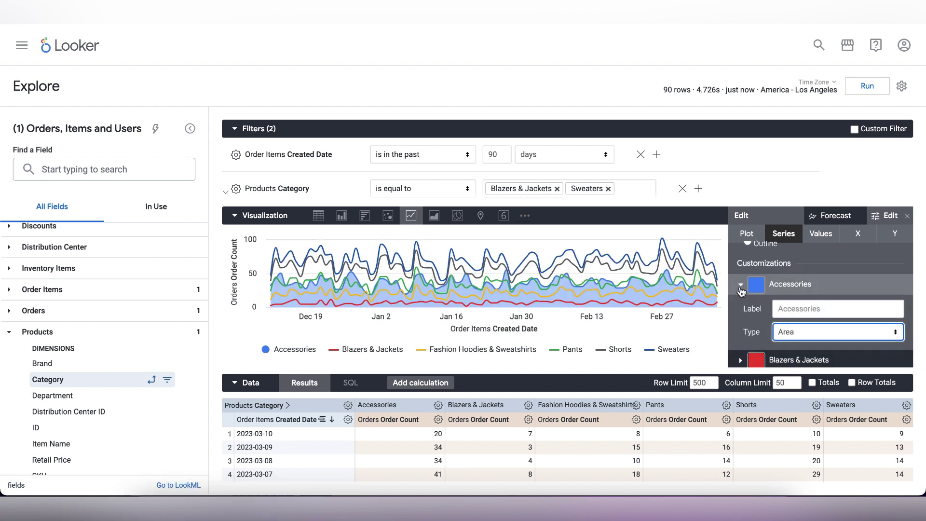
left_click(791, 360)
left_click(801, 353)
left_click(804, 327)
left_click(801, 304)
left_click(806, 325)
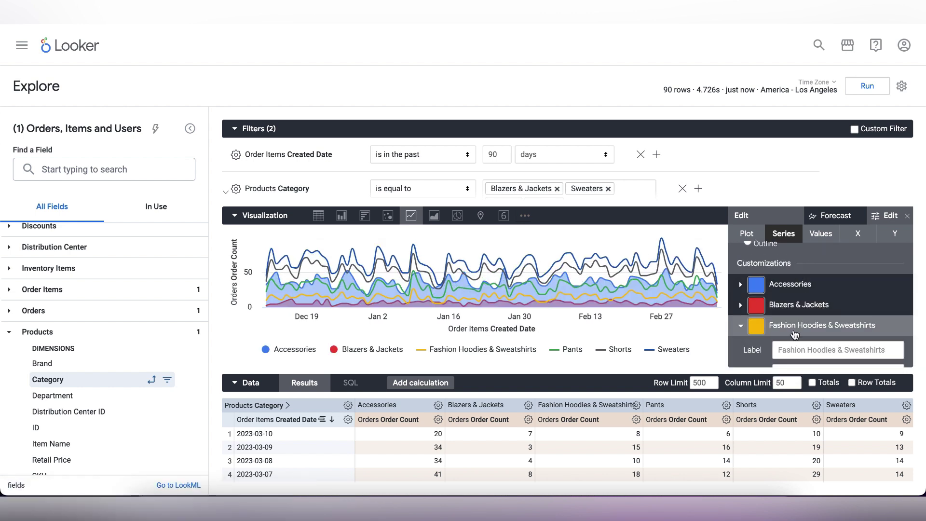
scroll(806, 328, "down", 1)
left_click(807, 320)
left_click(805, 299)
left_click(821, 273)
left_click(820, 288)
- Set the Pants, Shorts, and Sweaters series to Area type
left_click(779, 350)
left_click(821, 358)
left_click(793, 292)
left_click(779, 266)
left_click(781, 327)
scroll(798, 325, "down", 1)
left_click(798, 326)
left_click(797, 300)
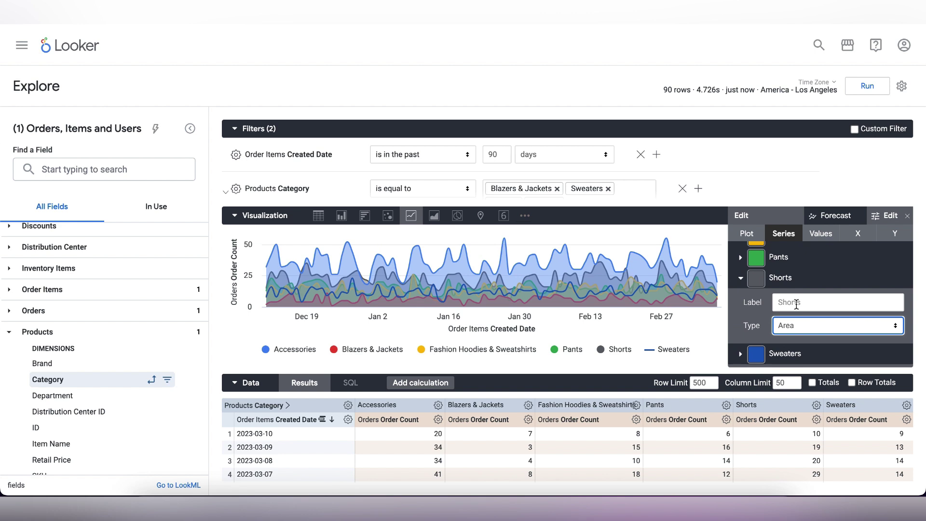
left_click(779, 277)
left_click(785, 351)
left_click(821, 342)
left_click(801, 321)
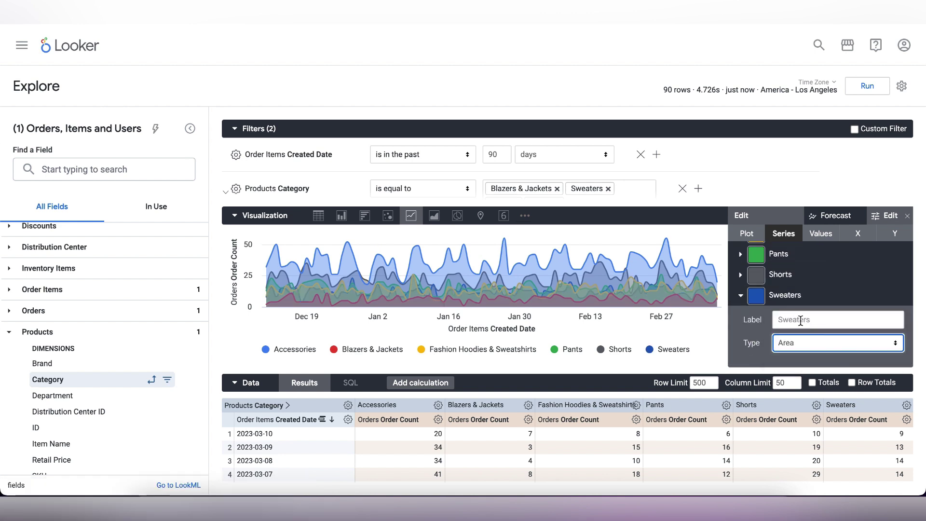
left_click(785, 295)
left_click(801, 331)
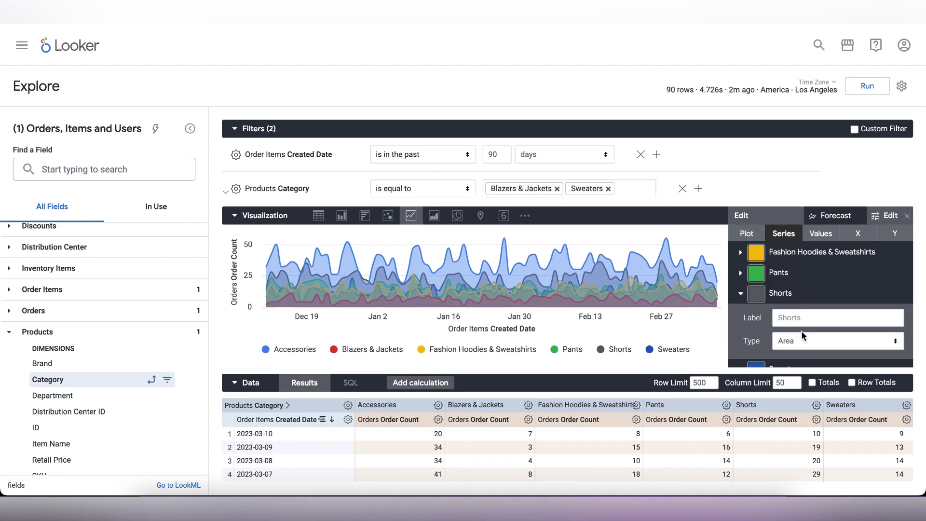
left_click(857, 234)
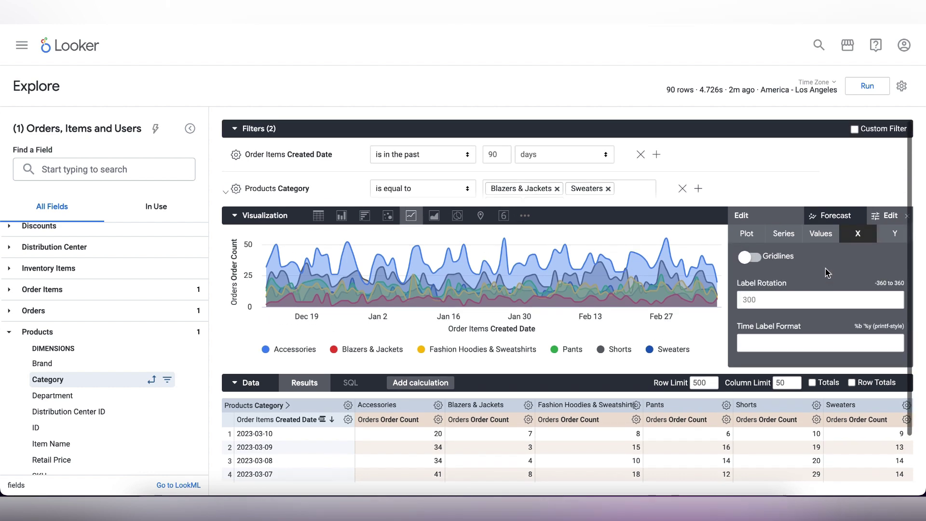
- Hide the x-axis title, turn off y gridlines, and name the y-axis 'Number of Orders'
scroll(810, 306, "up", 5)
scroll(811, 312, "down", 2)
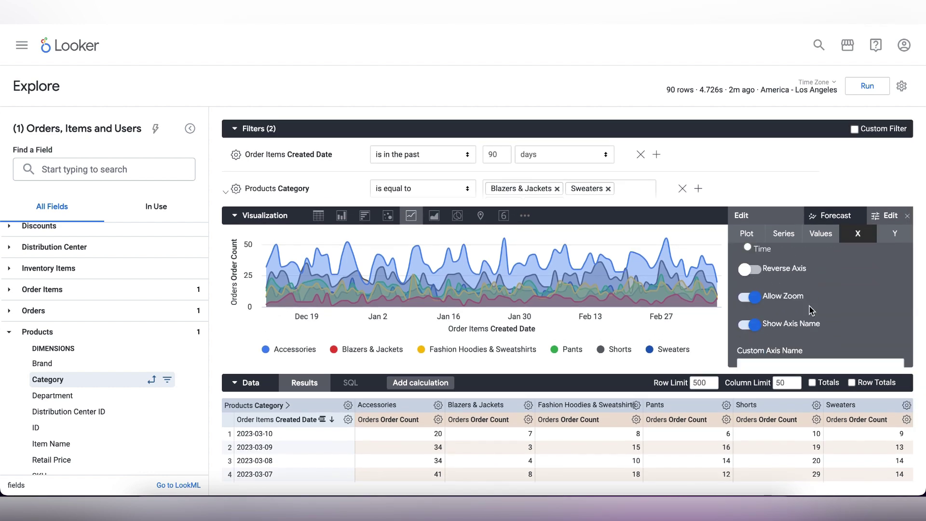
left_click(796, 325)
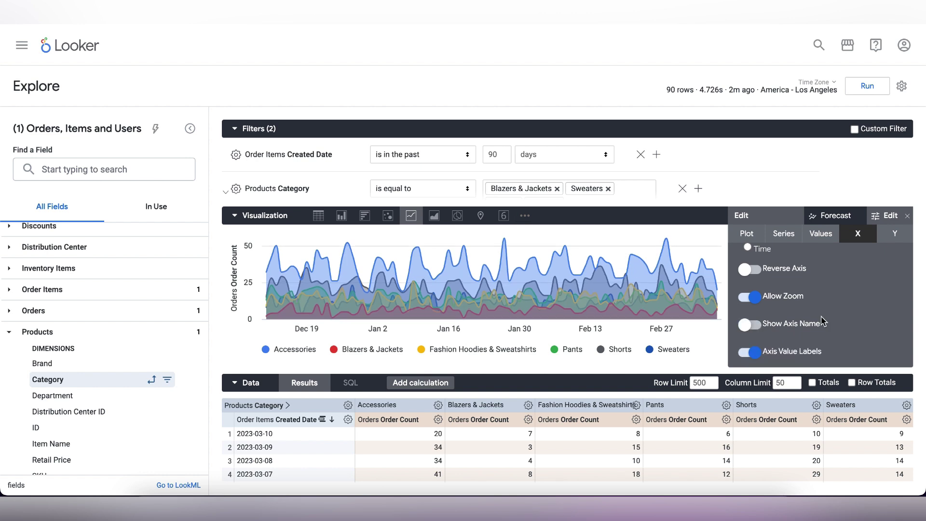
scroll(810, 299, "down", 2)
left_click(890, 242)
scroll(816, 289, "up", 2)
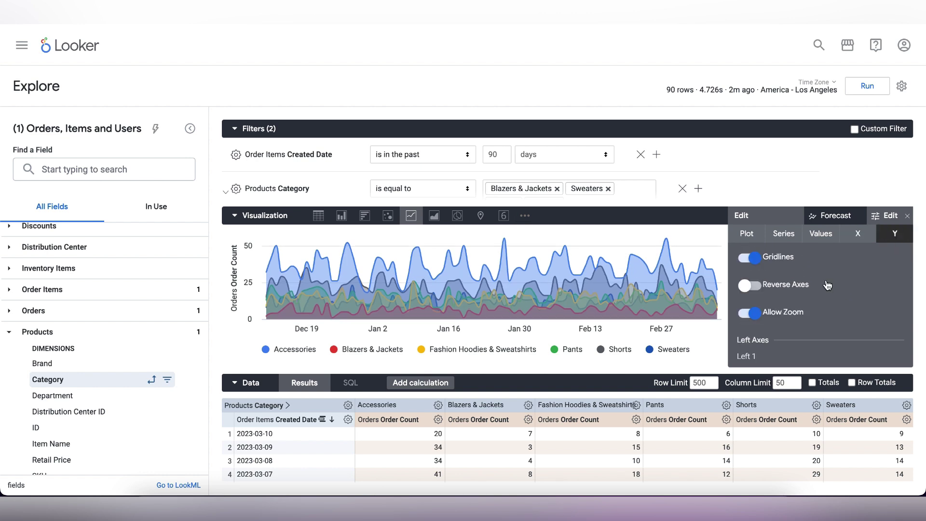
left_click(750, 259)
scroll(782, 289, "down", 4)
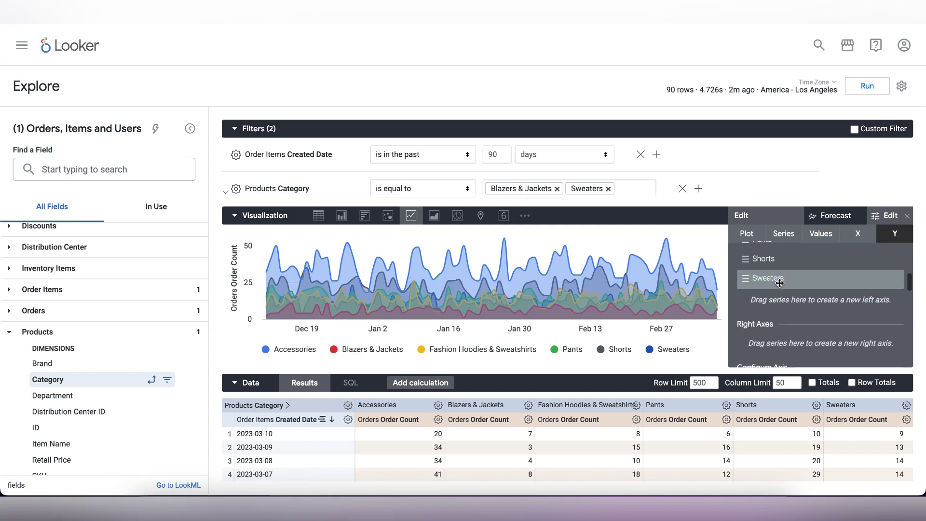
scroll(780, 284, "down", 5)
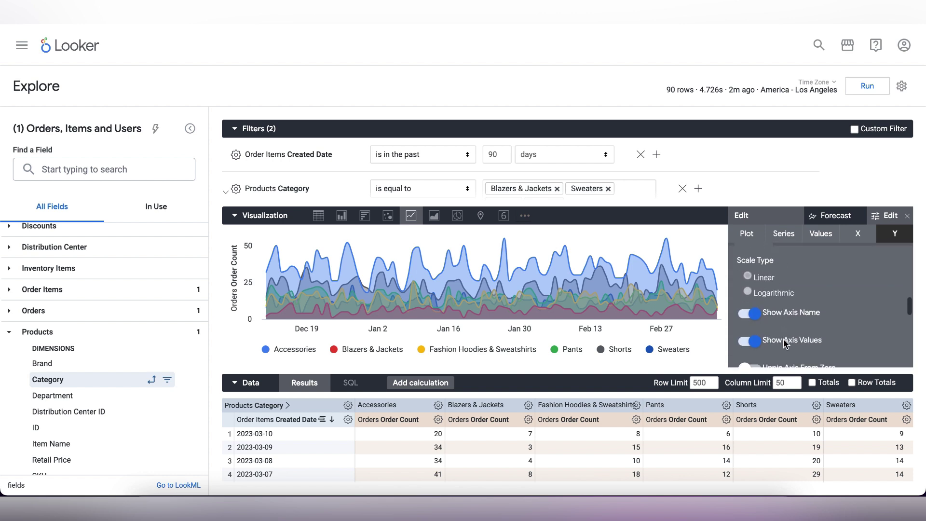
scroll(784, 339, "down", 2)
left_click(775, 302)
type("Number of Orders")
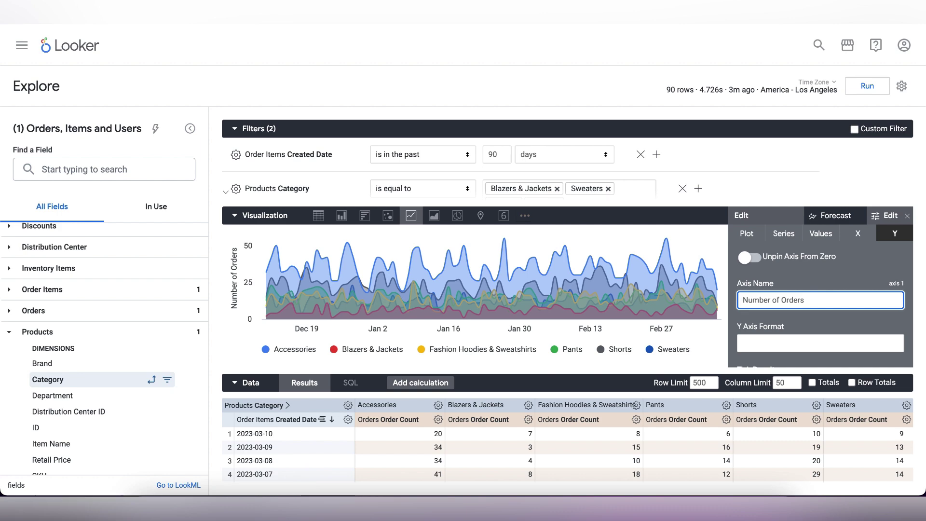
- Switch to the stacked area chart type and rerun the query
left_click(434, 215)
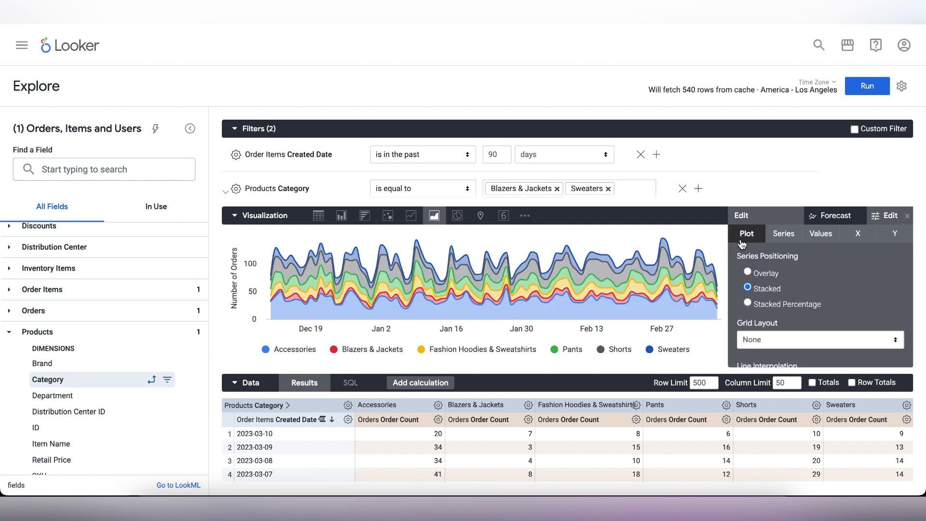
left_click(907, 215)
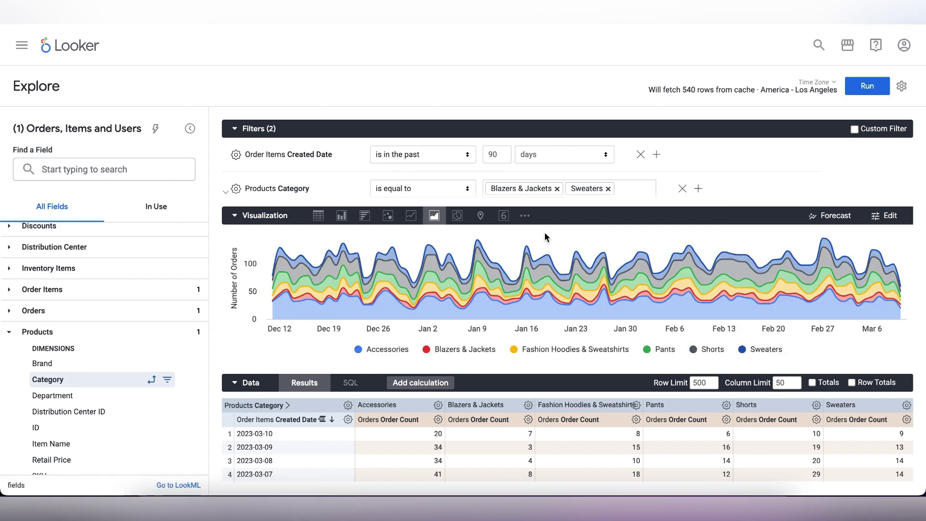
left_click(867, 86)
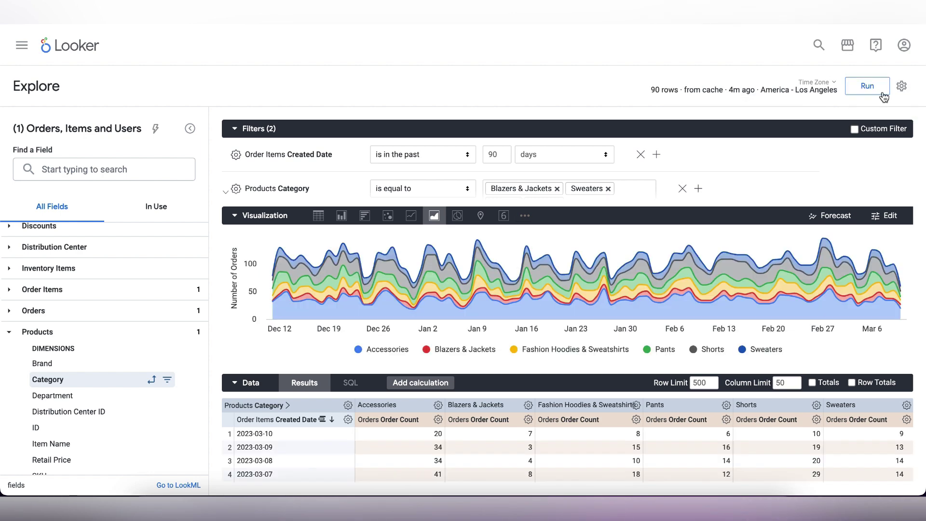
left_click(902, 86)
- Save the chart as tile 'Orders by Day and Category' on the E-commerce dashboard in My folder
mouse_move(798, 119)
left_click(717, 140)
type("Orders by Day")
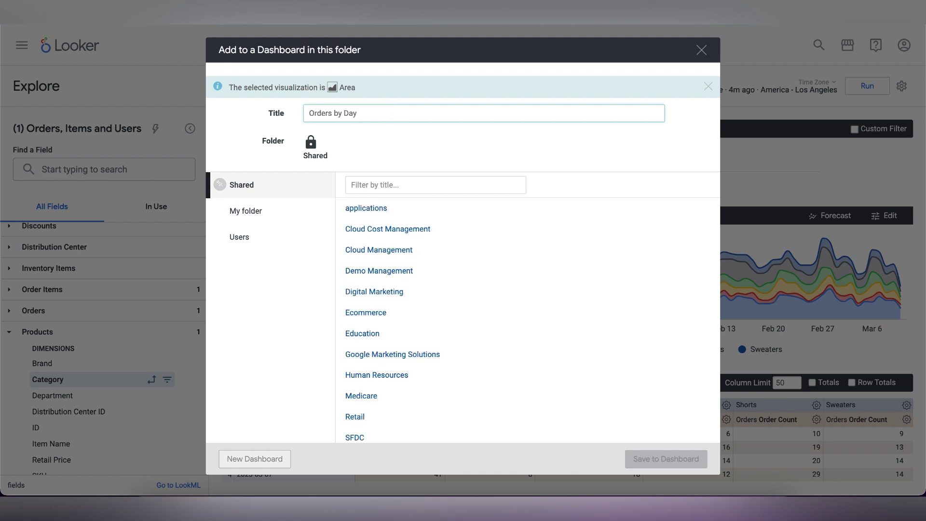
type(" and Category")
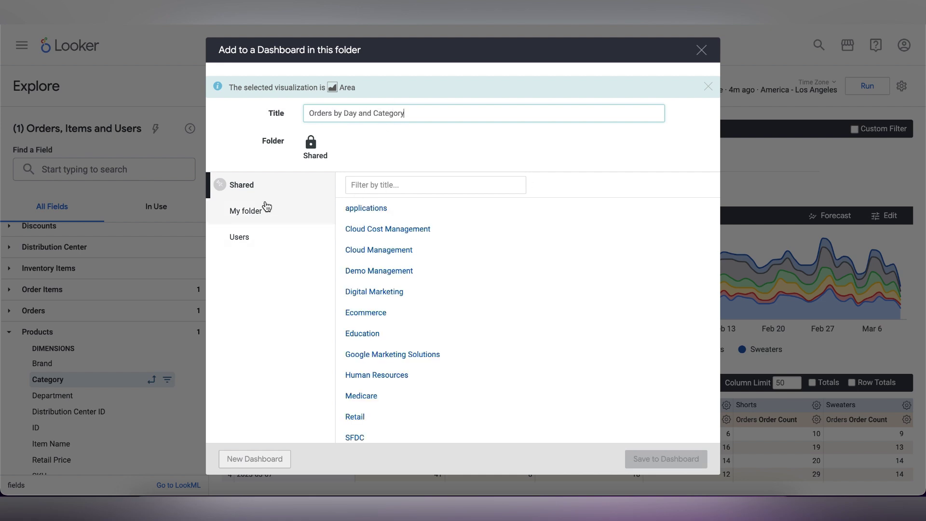
left_click(261, 211)
left_click(450, 197)
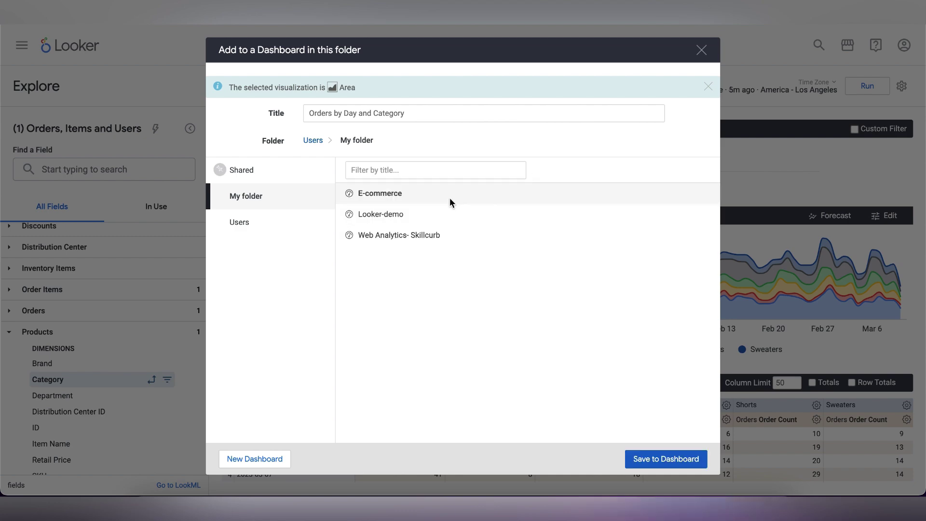
left_click(646, 463)
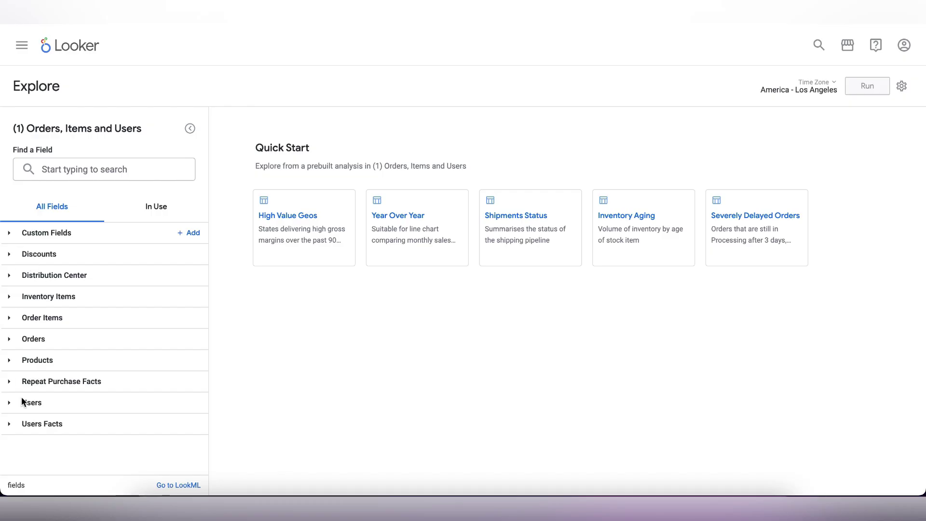
- Start a new exploration with Users Gender, pivoted by Traffic Source
left_click(10, 404)
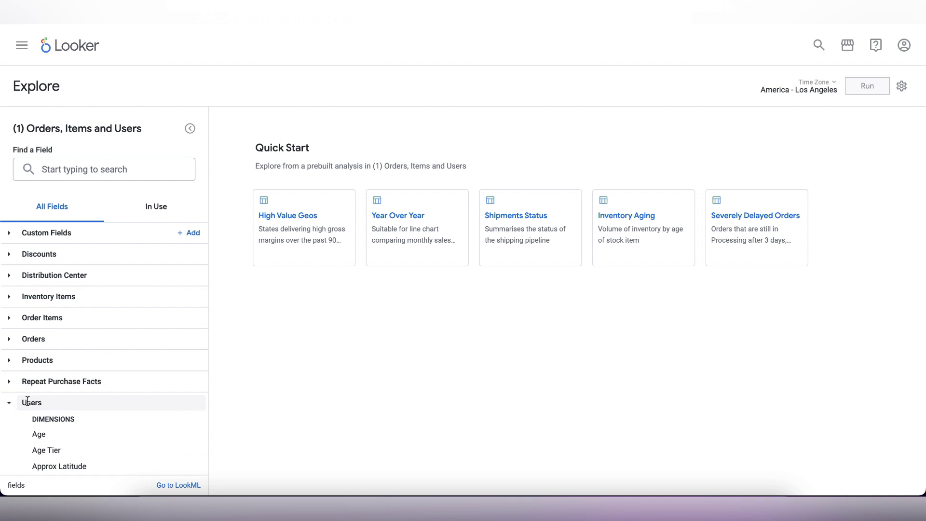
scroll(65, 414, "down", 7)
scroll(76, 269, "up", 5)
scroll(74, 416, "down", 1)
left_click(74, 415)
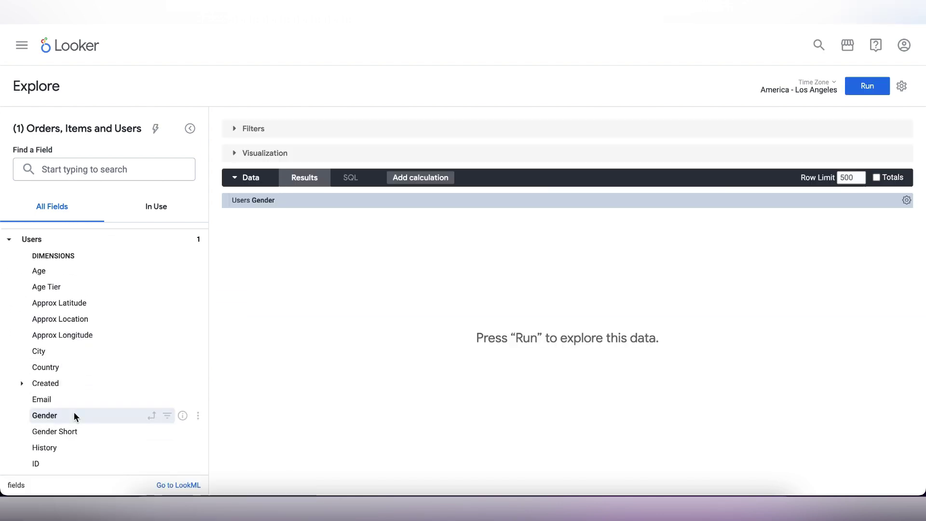
scroll(73, 416, "down", 5)
left_click(138, 429)
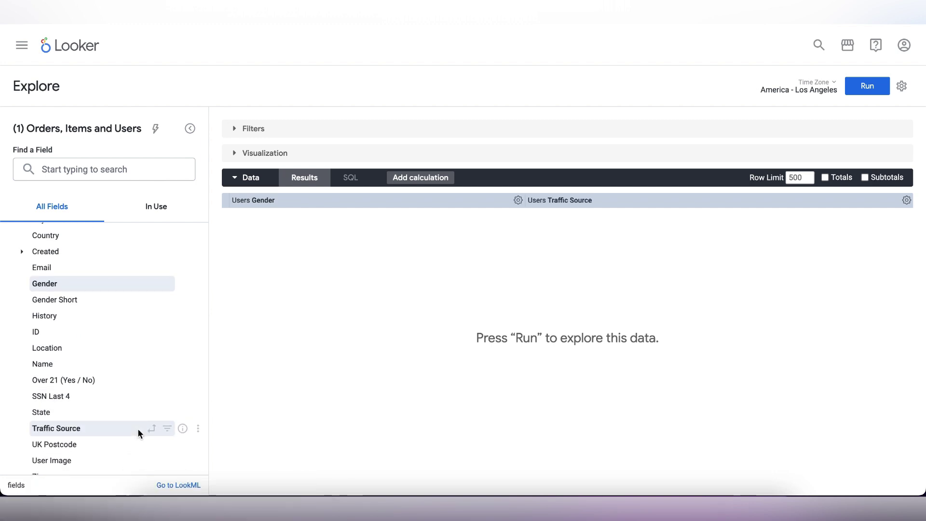
left_click(907, 200)
left_click(840, 219)
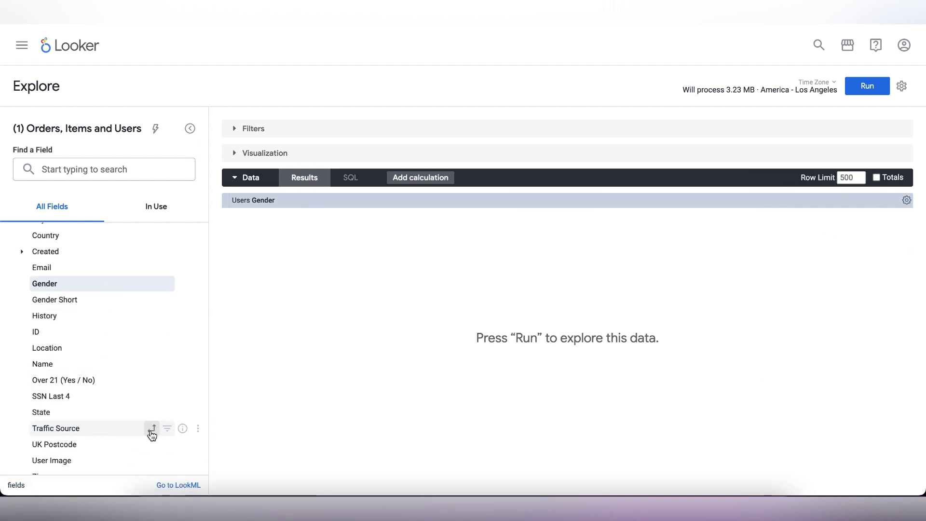
left_click(151, 429)
- Add the Order Items Count measure
scroll(25, 264, "up", 5)
left_click(10, 302)
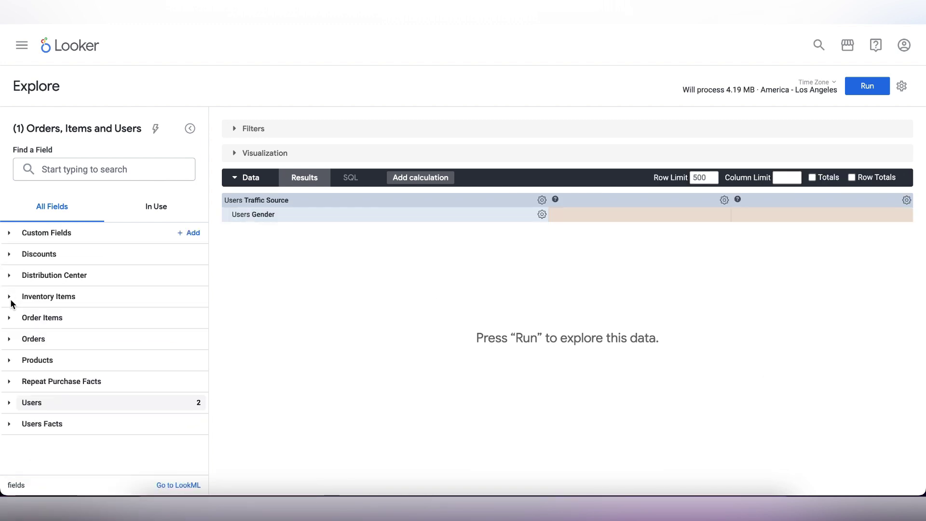
left_click(16, 317)
scroll(82, 419, "down", 10)
left_click(80, 407)
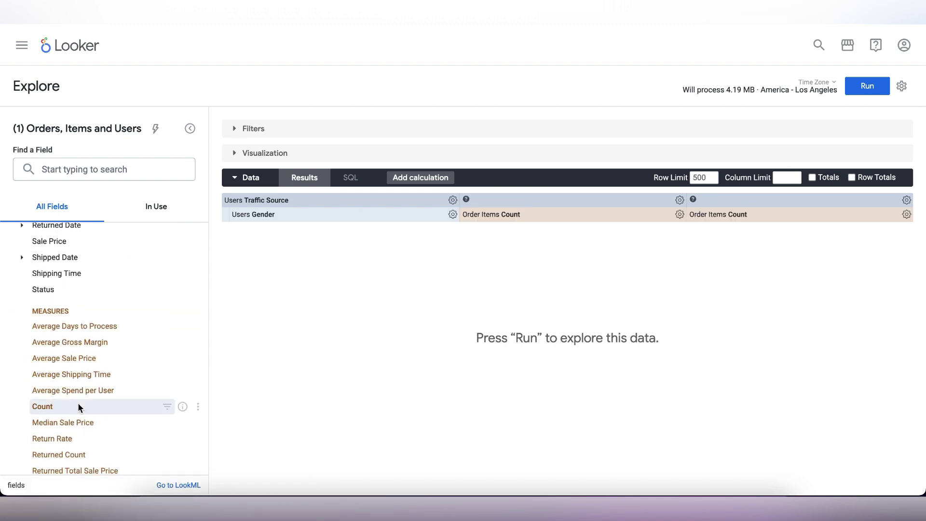
- Filter Created Date to the past 90 days and run the query
left_click(242, 129)
scroll(65, 354, "up", 10)
left_click(63, 350)
left_click(167, 366)
type("90")
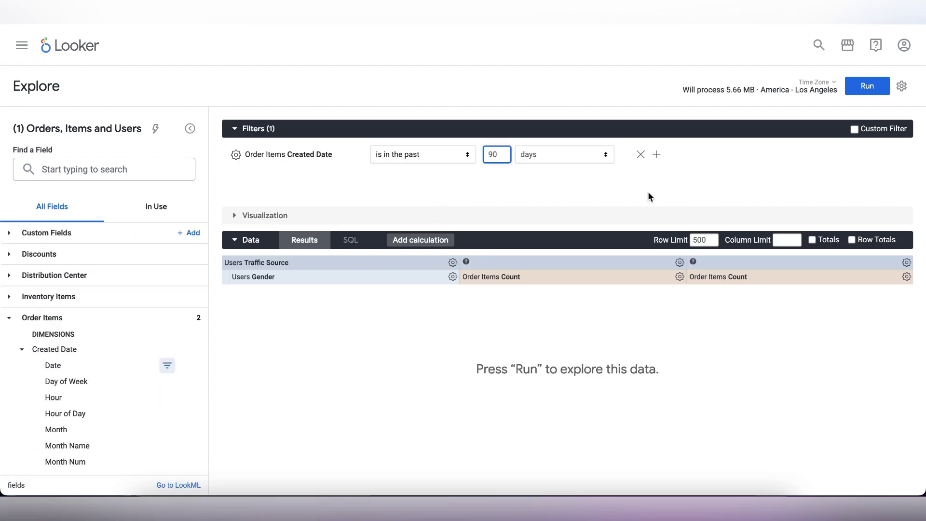
key("Return")
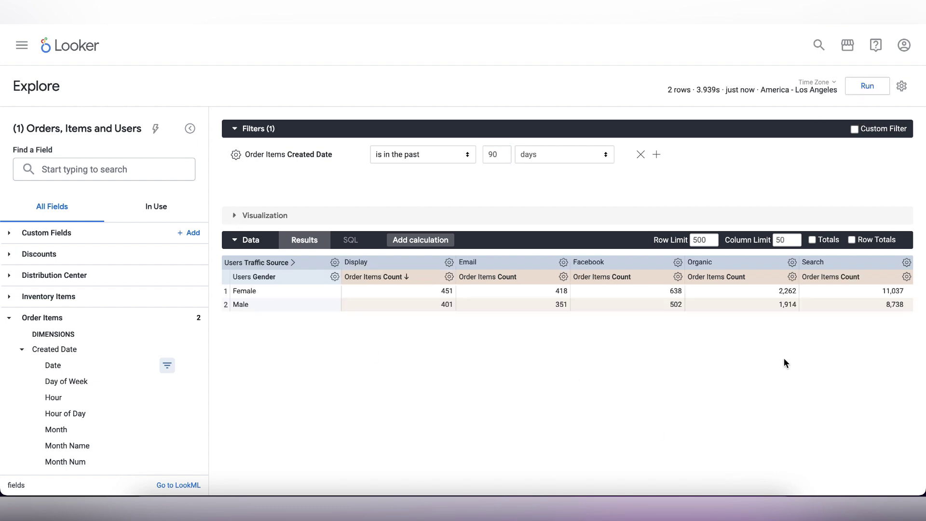
left_click(868, 86)
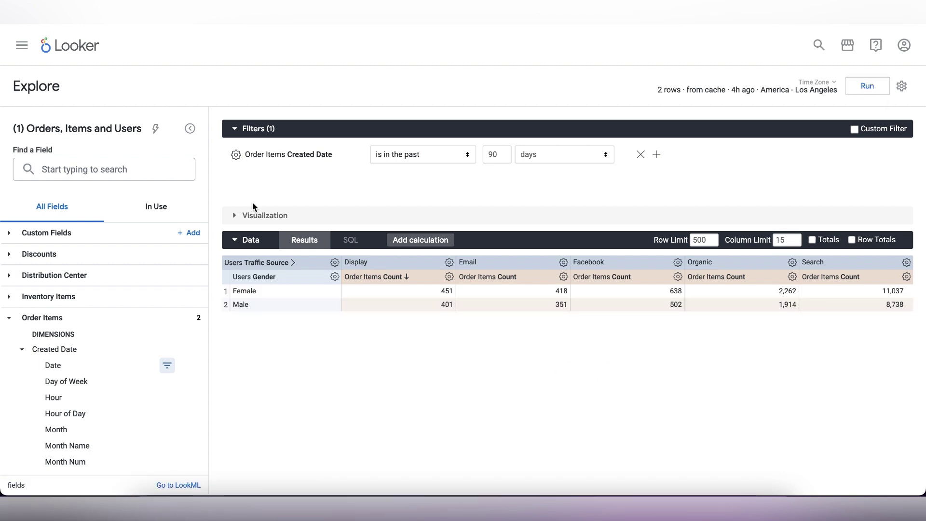
- Show the results as Donut Multiples with value labels and rerun
left_click(270, 215)
left_click(535, 128)
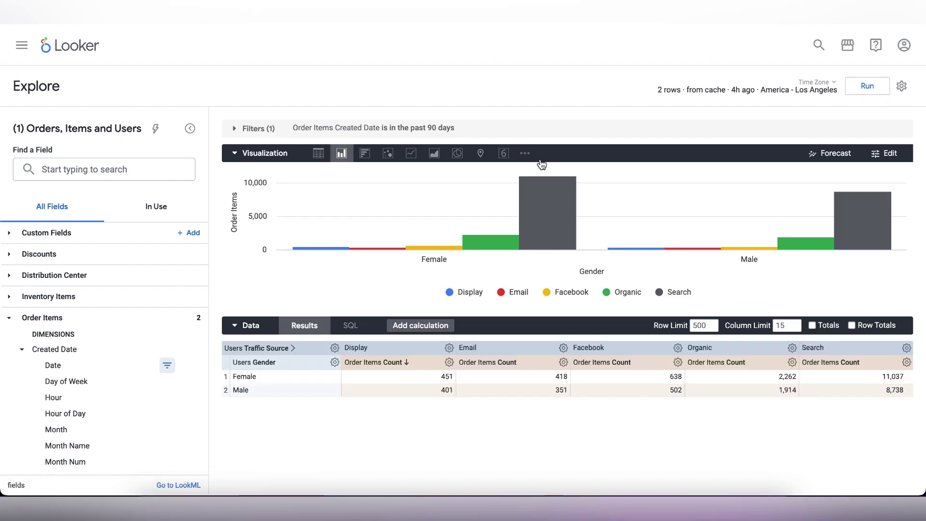
left_click(524, 154)
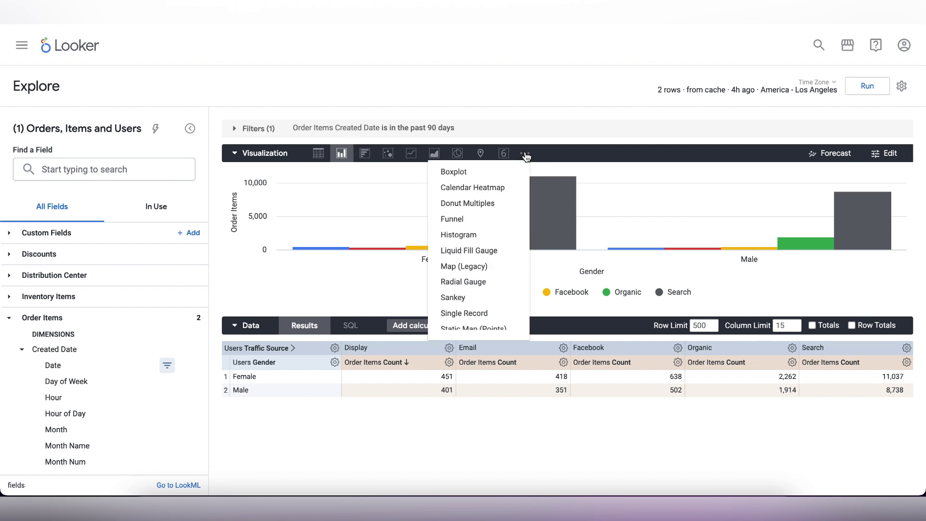
left_click(515, 203)
left_click(886, 155)
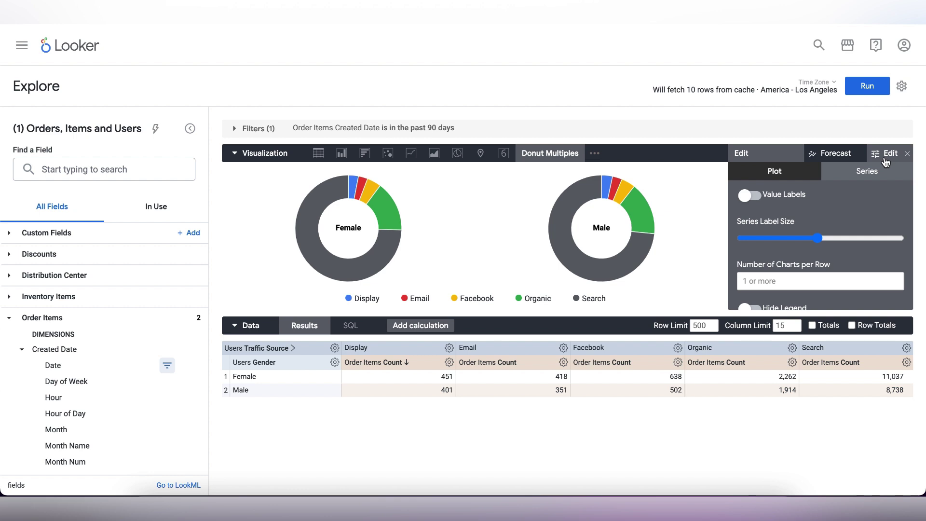
left_click(754, 195)
left_click(908, 153)
left_click(867, 86)
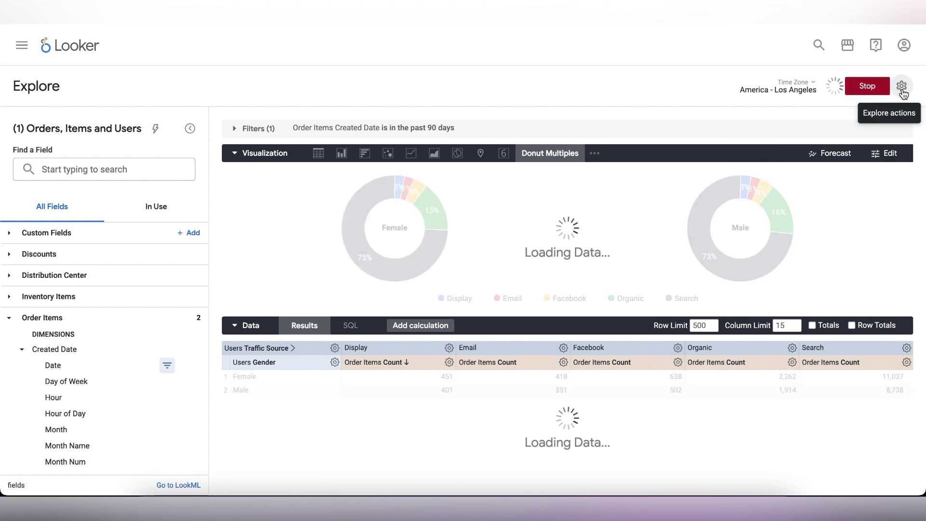
- Save the donuts as 'User Basic Demographic Profile' to the E-commerce dashboard in My folder
left_click(902, 86)
mouse_move(811, 119)
left_click(665, 148)
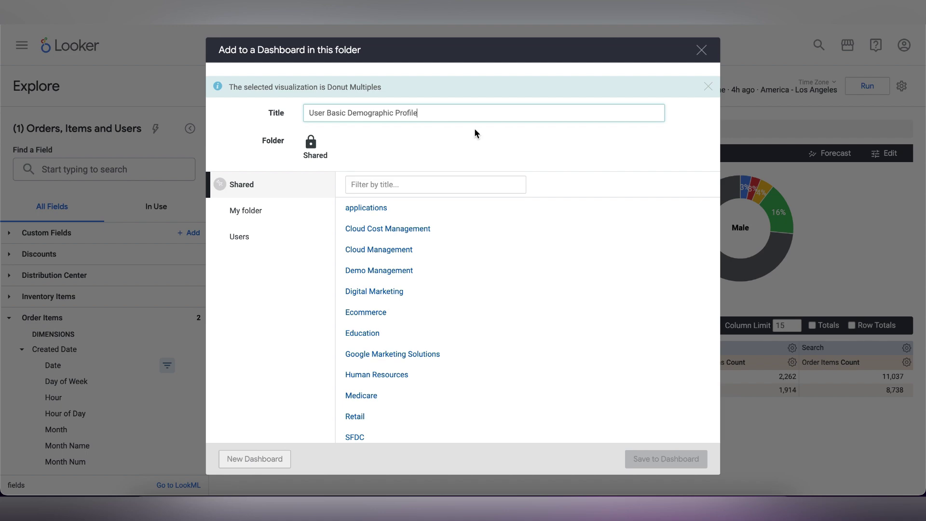
left_click(278, 212)
left_click(434, 193)
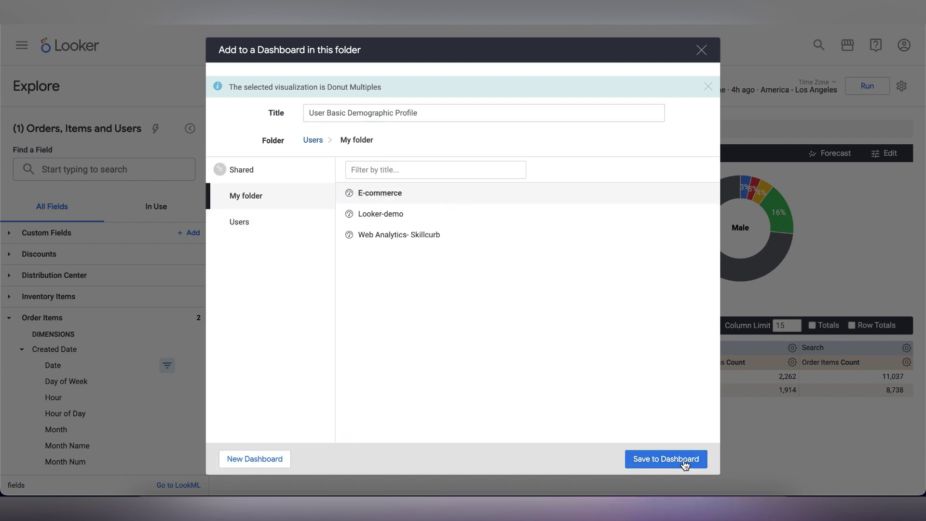
left_click(666, 459)
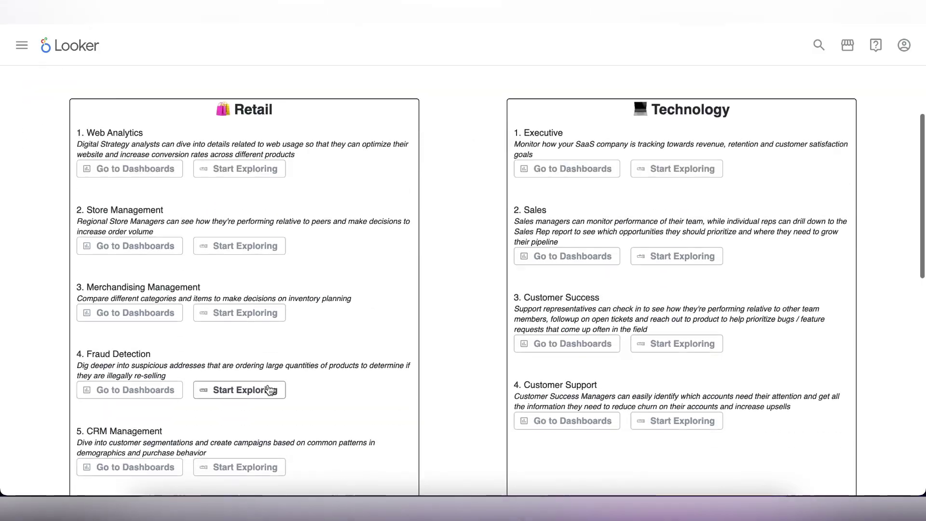
- Start a new orders, items and users exploration with Approx Location, pivoted by Gender
scroll(267, 455, "down", 3)
left_click(267, 455)
left_click(268, 428)
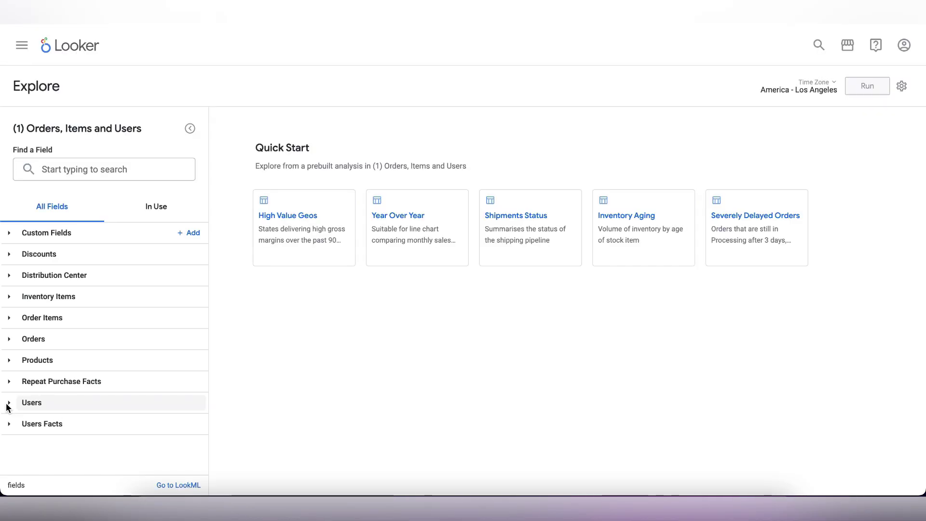
left_click(9, 403)
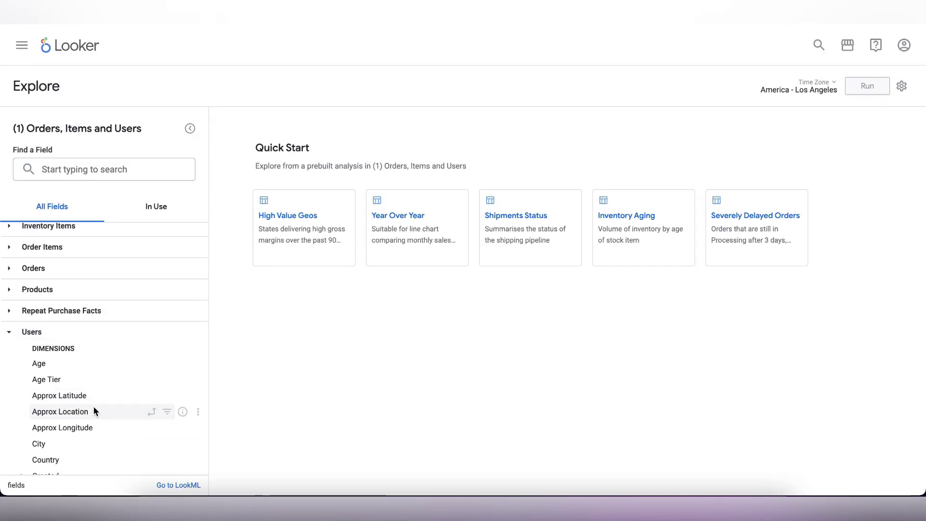
left_click(94, 411)
scroll(70, 398, "down", 4)
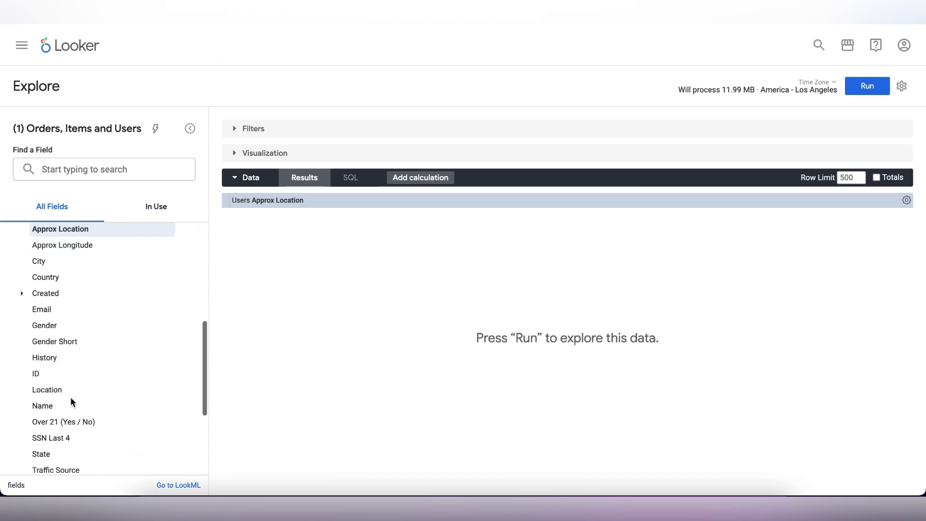
left_click(154, 328)
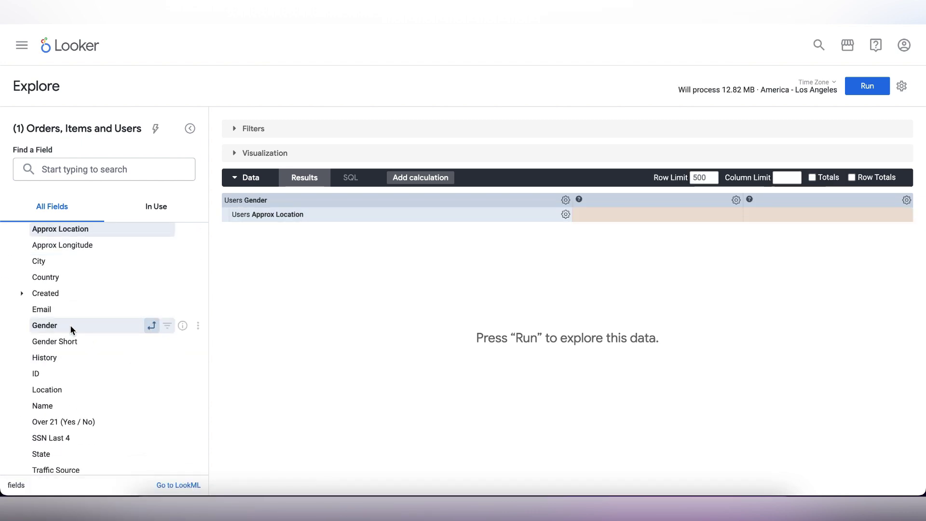
- Add the Orders Order Count and Users Count measures
left_click(10, 289)
left_click(10, 337)
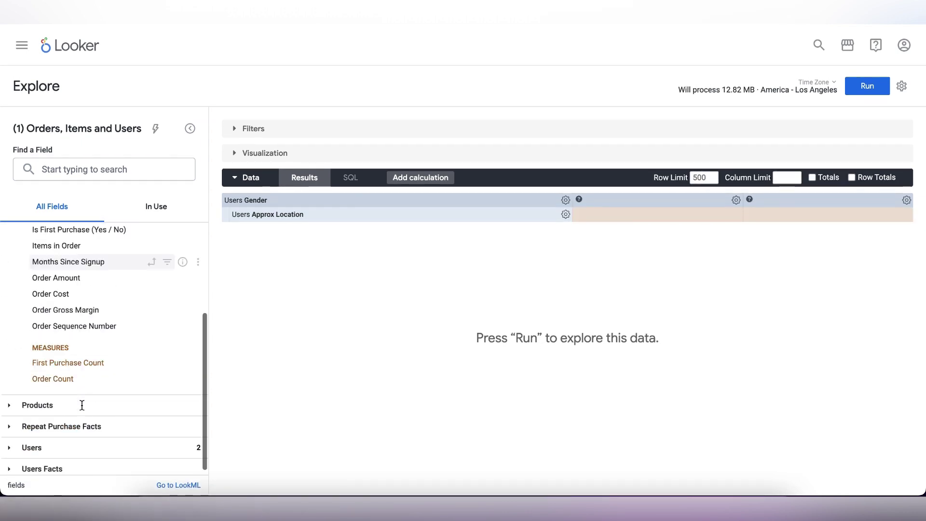
scroll(80, 391, "down", 1)
left_click(73, 375)
left_click(77, 442)
scroll(78, 437, "down", 8)
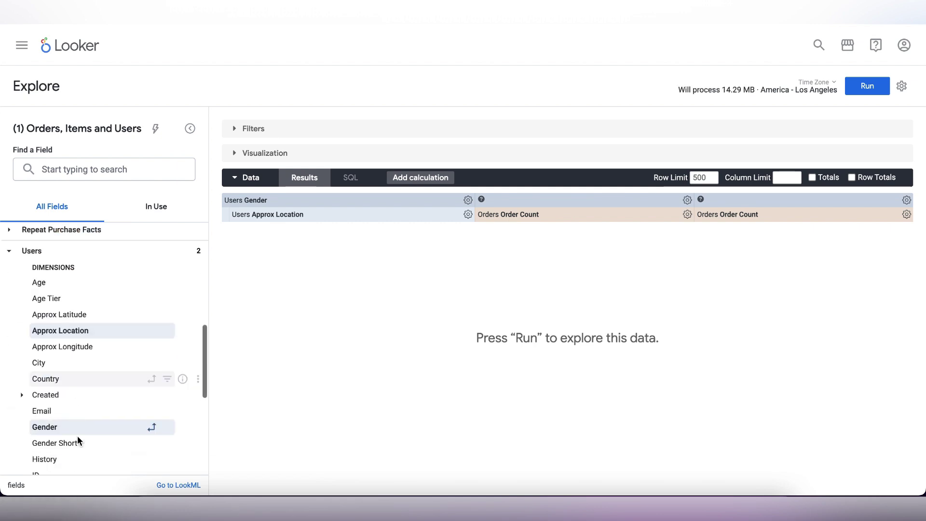
scroll(75, 430, "down", 2)
left_click(74, 421)
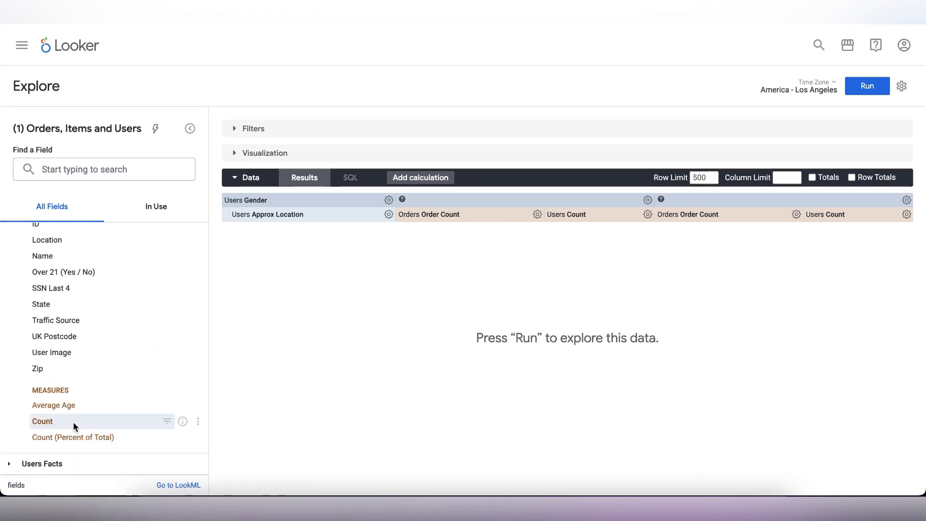
- Add the Order Items Total Sale Price and Average Spend per User measures
scroll(74, 421, "up", 10)
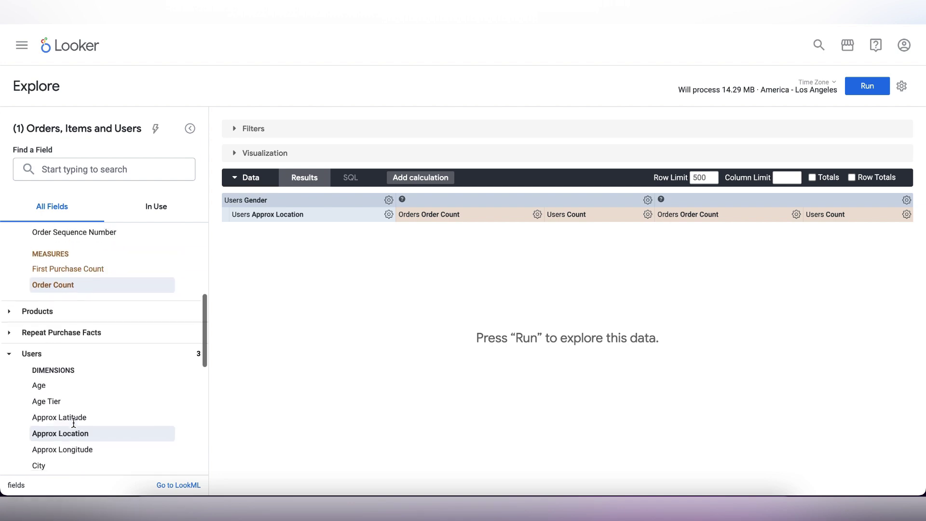
scroll(73, 423, "up", 3)
left_click(52, 318)
scroll(140, 424, "down", 9)
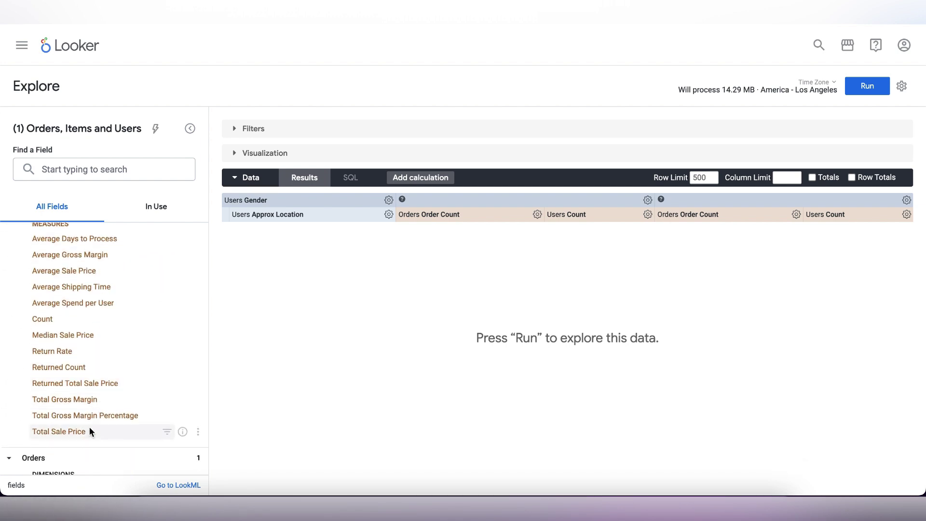
left_click(89, 432)
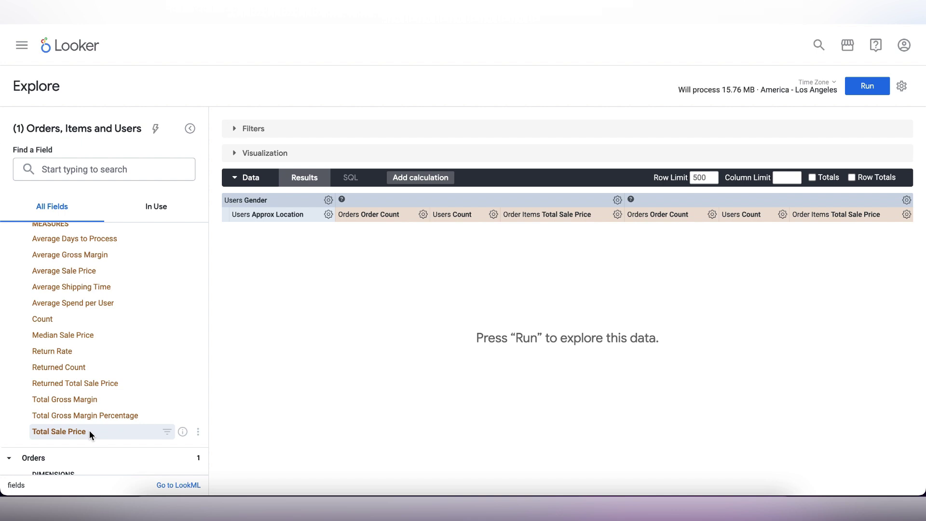
scroll(135, 314, "up", 1)
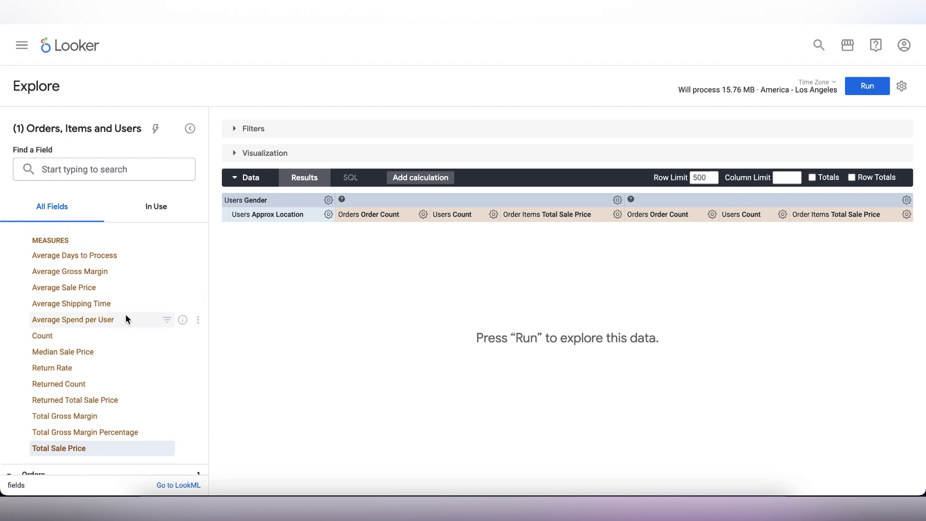
left_click(126, 319)
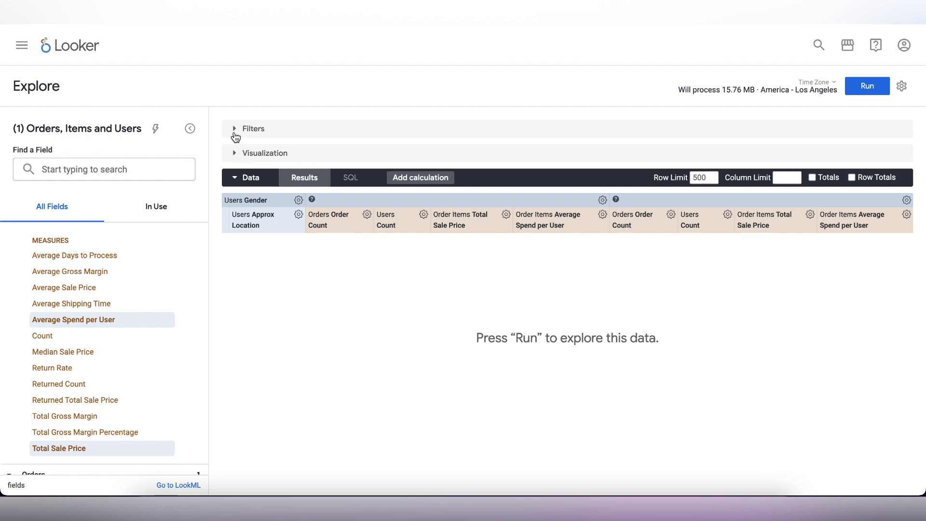
left_click(235, 129)
scroll(31, 256, "up", 10)
- Set the Created Date filter to the past 90 days and rerun
left_click(31, 350)
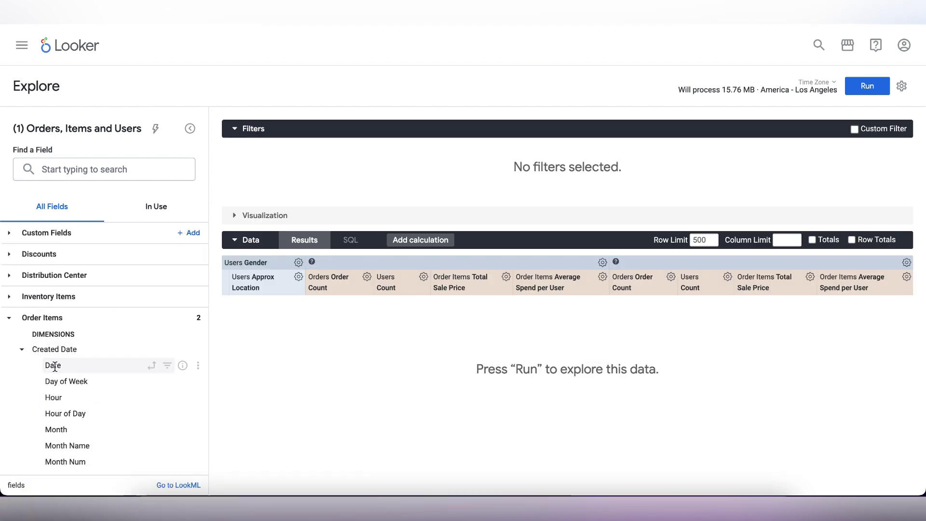
left_click(167, 365)
key("BackSpace")
type("90")
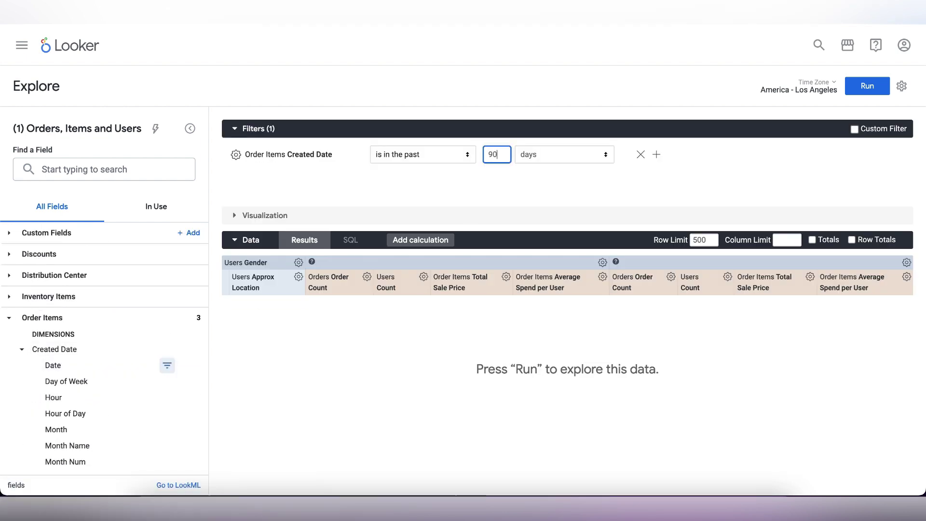
left_click(871, 91)
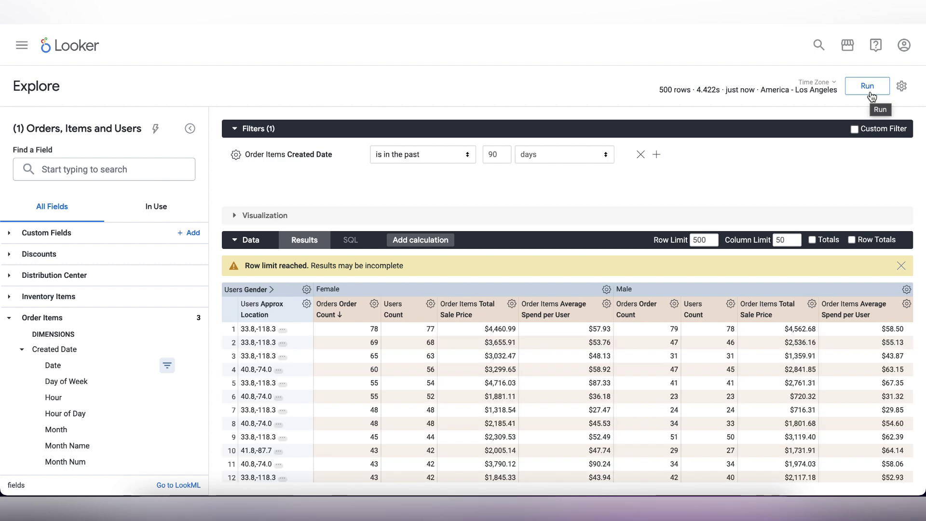
- Show the results as a Map (Legacy) visualization
left_click(558, 216)
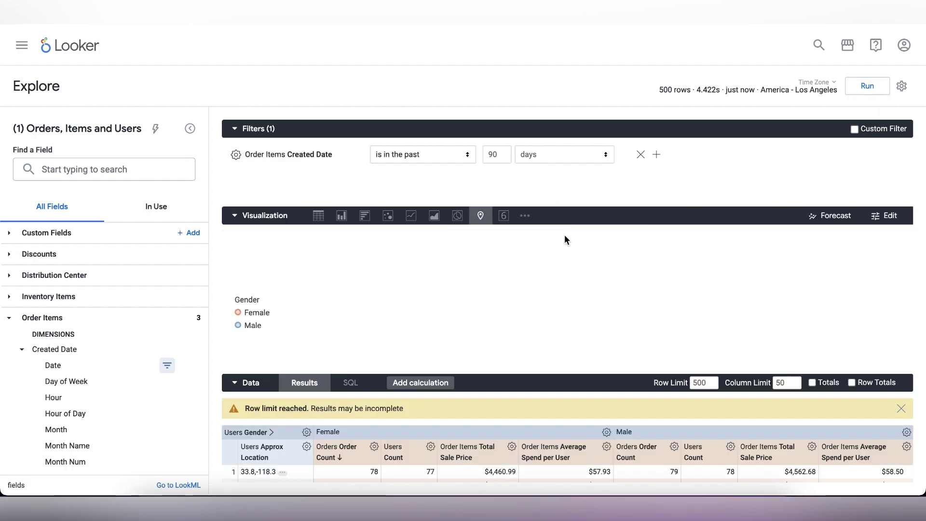
left_click(526, 216)
left_click(482, 330)
- Add Users Country, run, and sort by Order Items Total Sale Price
scroll(388, 418, "down", 1)
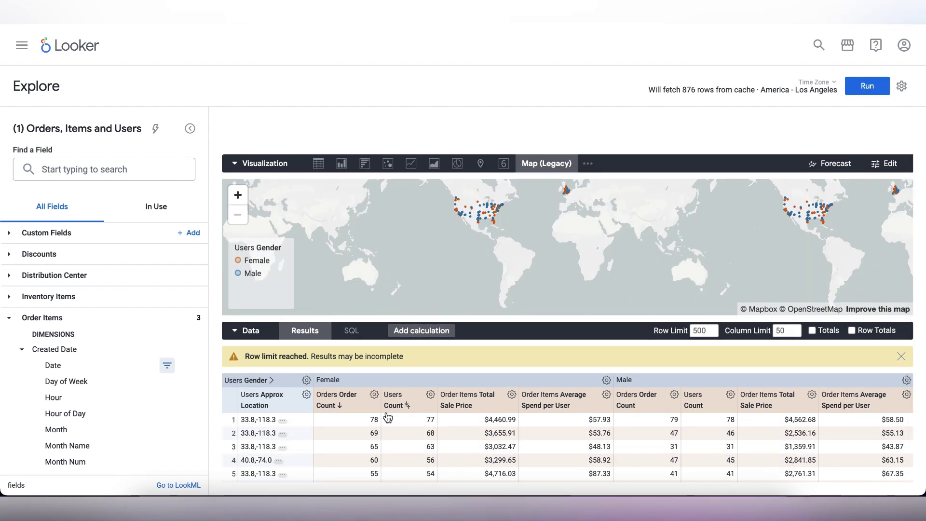
left_click(8, 317)
scroll(80, 380, "down", 5)
scroll(79, 380, "down", 1)
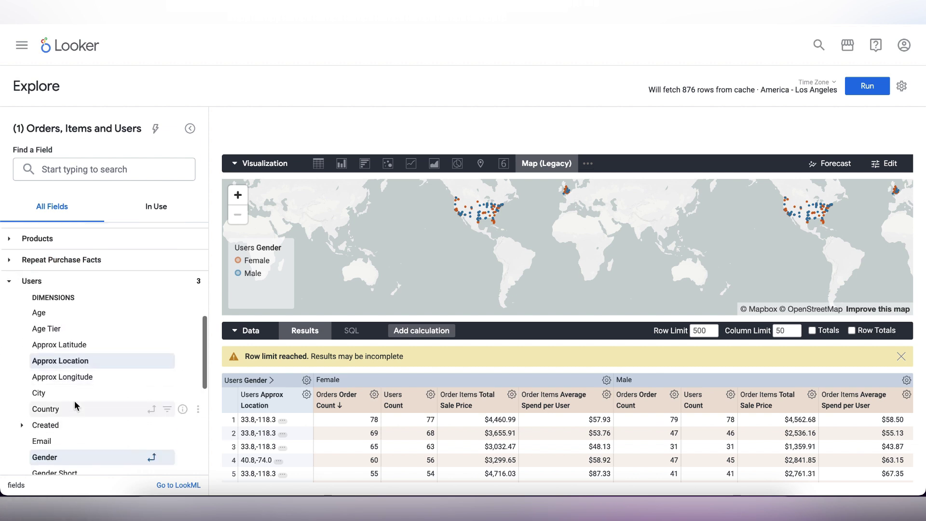
left_click(100, 410)
left_click(859, 92)
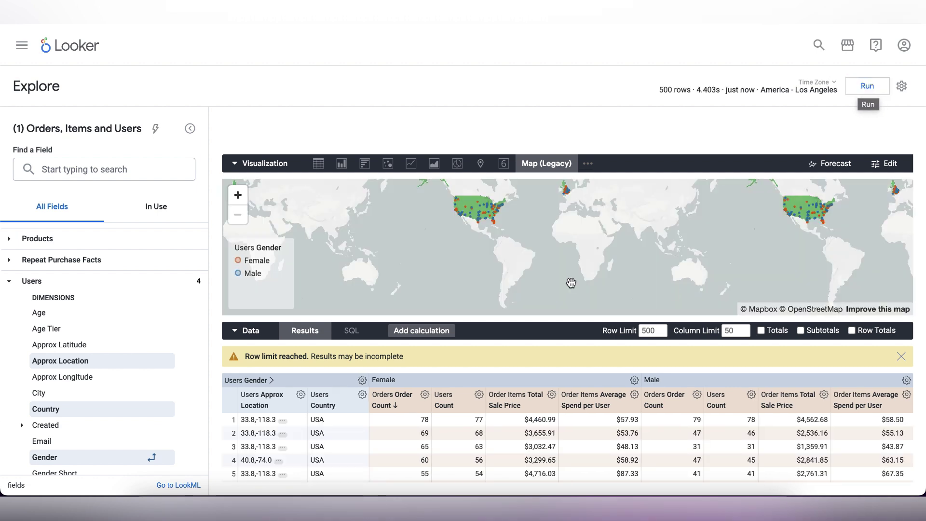
left_click(532, 406)
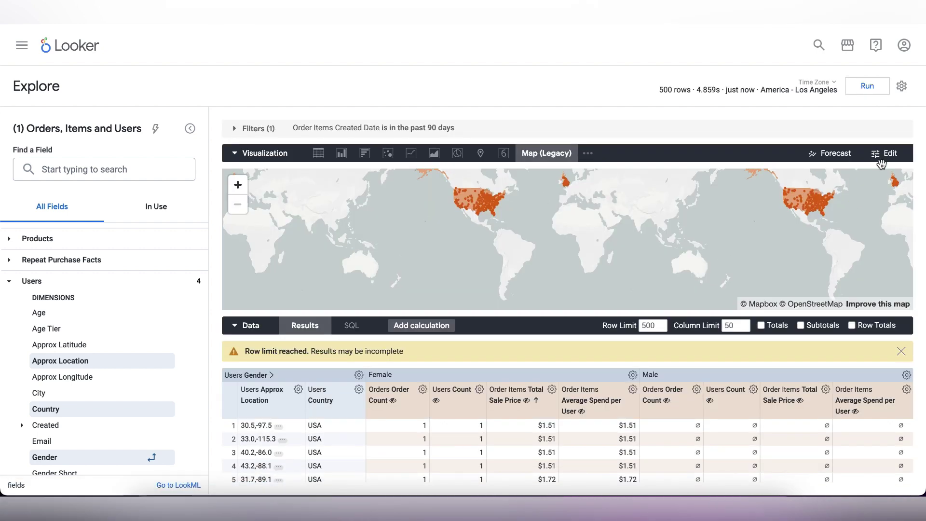
- Turn on heatmap gridlines and set a custom map position with pasted coordinates and zoom 4
left_click(886, 155)
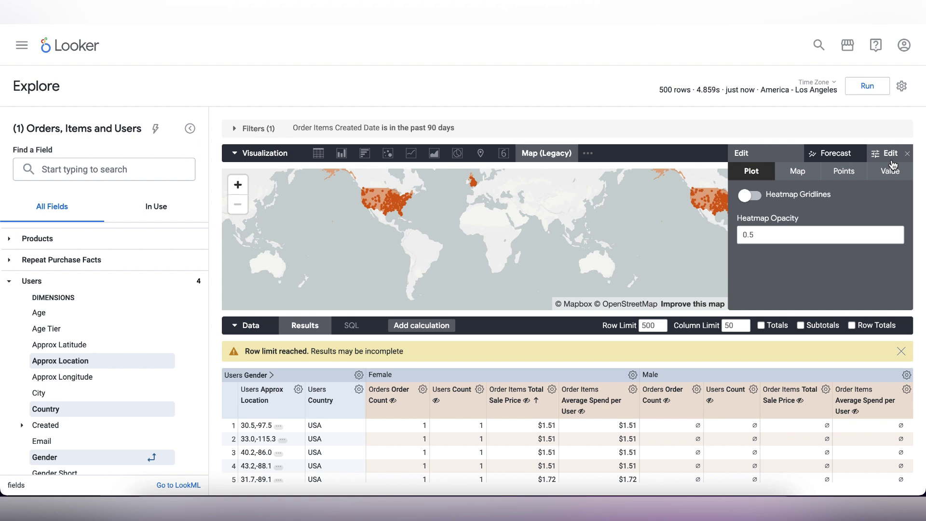
left_click(751, 195)
left_click(798, 172)
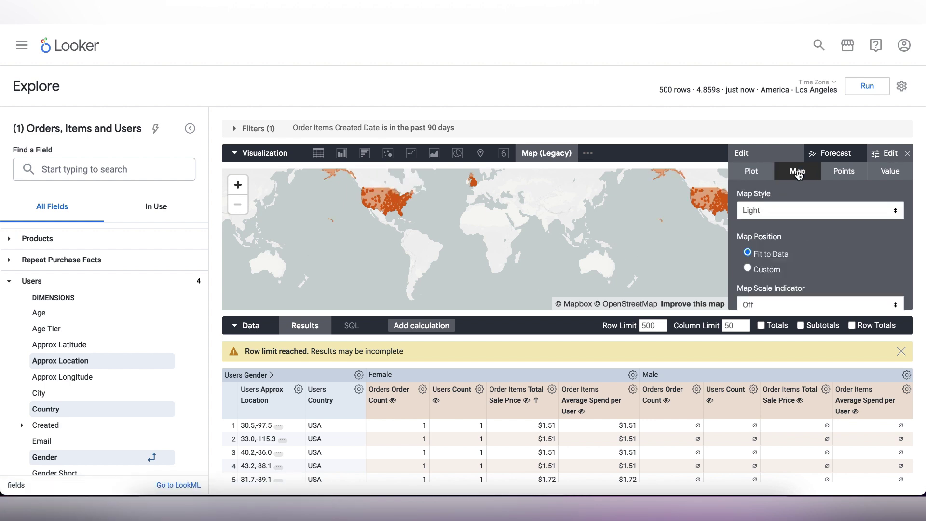
left_click(770, 271)
left_click(768, 290)
type("251343841")
left_click(815, 289)
key("ctrl+v")
left_click(861, 290)
type("4")
scroll(821, 232, "down", 3)
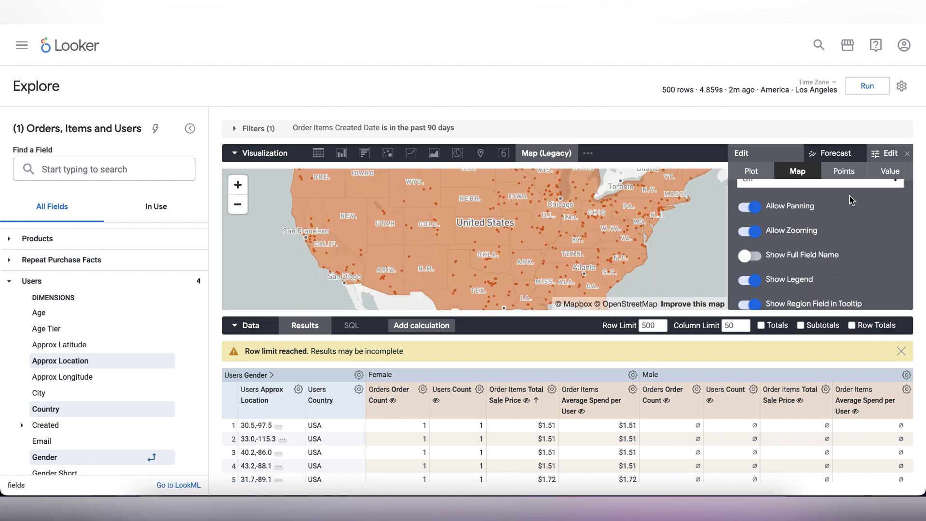
- Set the maximum point radius to 1 and paste in the marker colour list
left_click(843, 171)
left_click(864, 248)
type("1")
scroll(849, 265, "down", 3)
left_click(781, 285)
type("#4285F4, #EA4335, #FBBC04, #34A853")
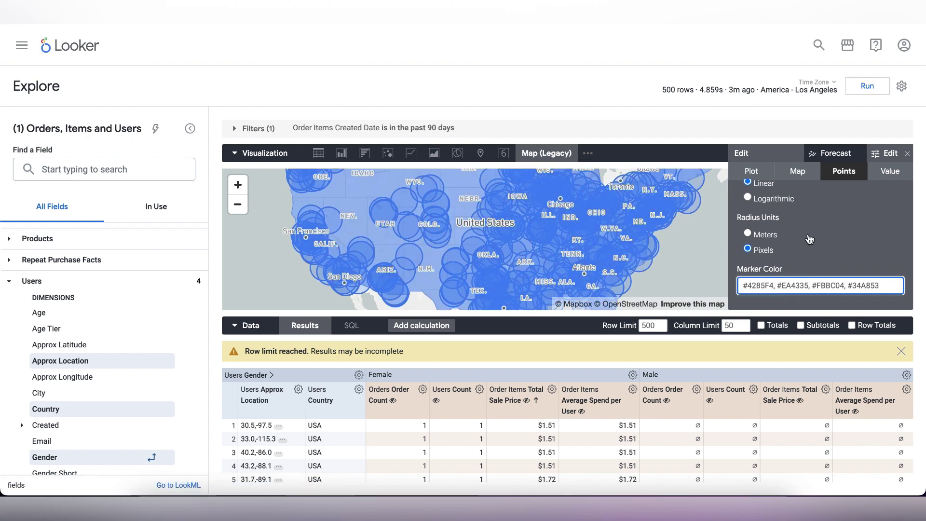
- Apply white-to-purple value colours with maximum 200, then hide the female Order Count from the map
left_click(890, 171)
left_click(820, 207)
type("white, purple")
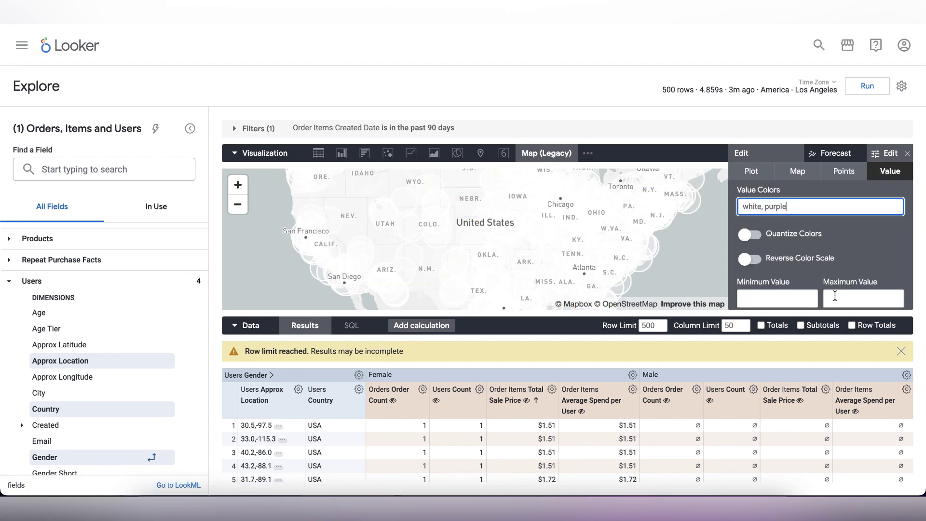
left_click(834, 292)
type("200")
left_click(868, 247)
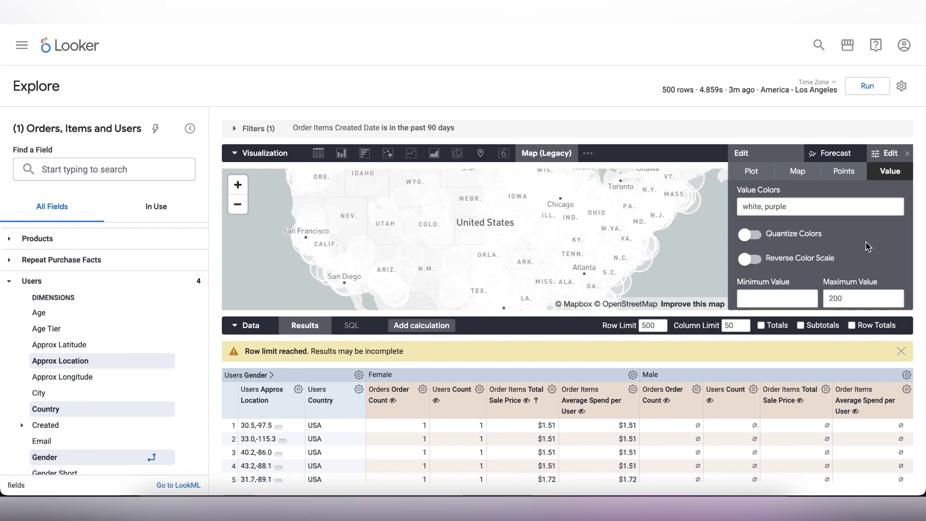
left_click(908, 154)
left_click(422, 388)
left_click(333, 307)
- Hide the female Users Count and Total Sale Price columns, keeping Average Spend per User plotted
left_click(422, 389)
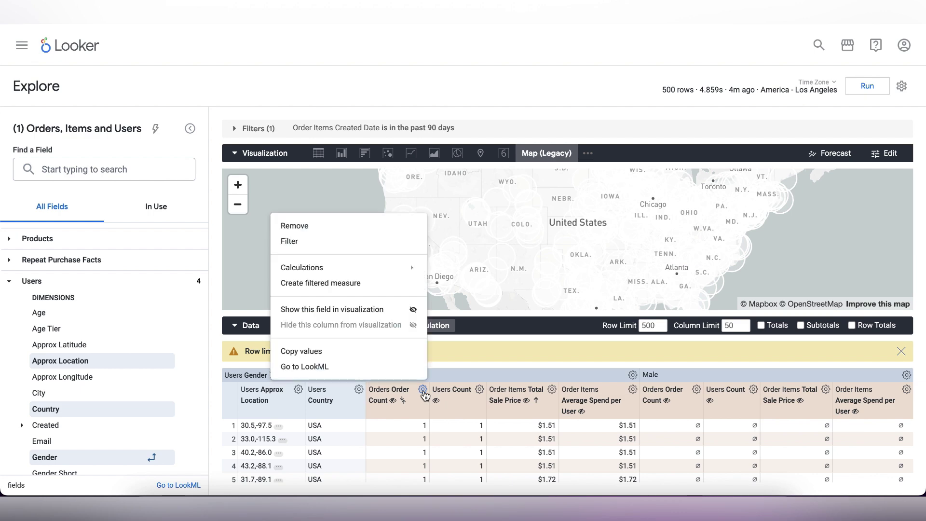
left_click(437, 310)
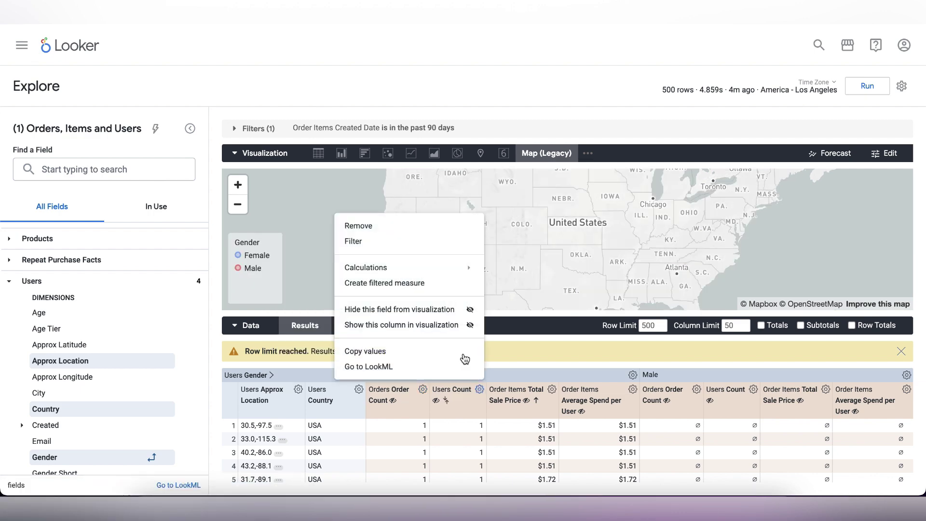
left_click(477, 389)
left_click(410, 307)
left_click(550, 389)
left_click(553, 389)
left_click(553, 389)
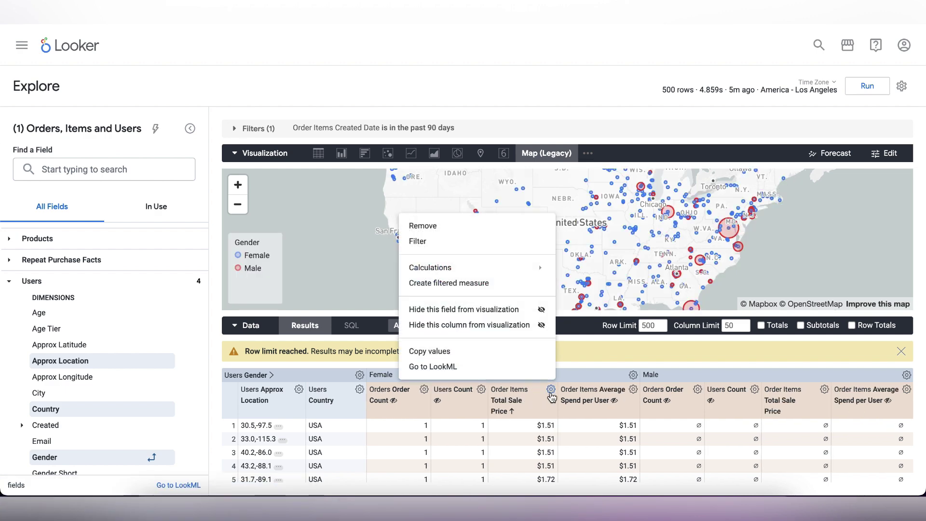
left_click(503, 312)
left_click(552, 389)
left_click(633, 389)
left_click(564, 311)
left_click(633, 388)
- Hide the male Orders Order Count and Users Count columns from the map
left_click(618, 388)
left_click(698, 389)
left_click(601, 308)
left_click(695, 389)
left_click(697, 402)
left_click(695, 389)
left_click(670, 310)
left_click(698, 388)
left_click(754, 389)
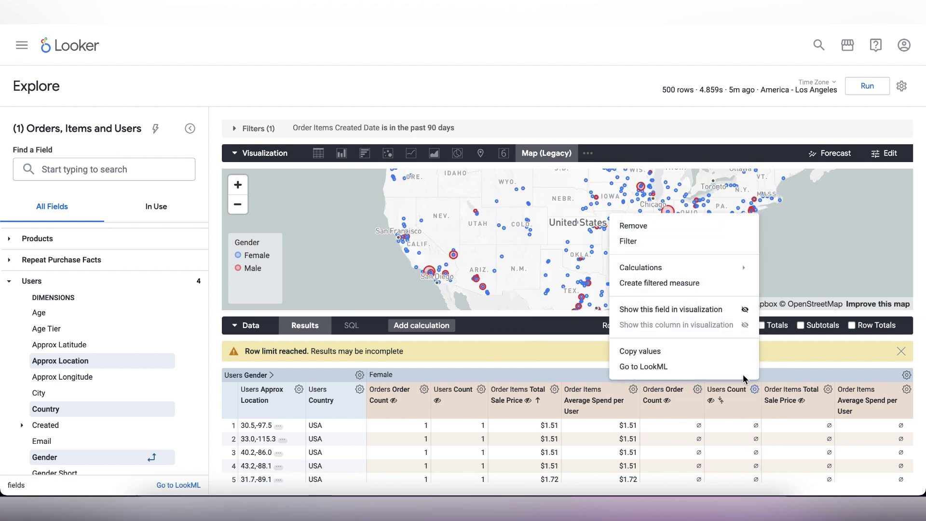
left_click(685, 309)
left_click(755, 388)
left_click(724, 324)
left_click(753, 389)
left_click(718, 313)
- Check the male Total Sale Price column's visibility and rerun the query to refresh the map
left_click(830, 391)
left_click(820, 324)
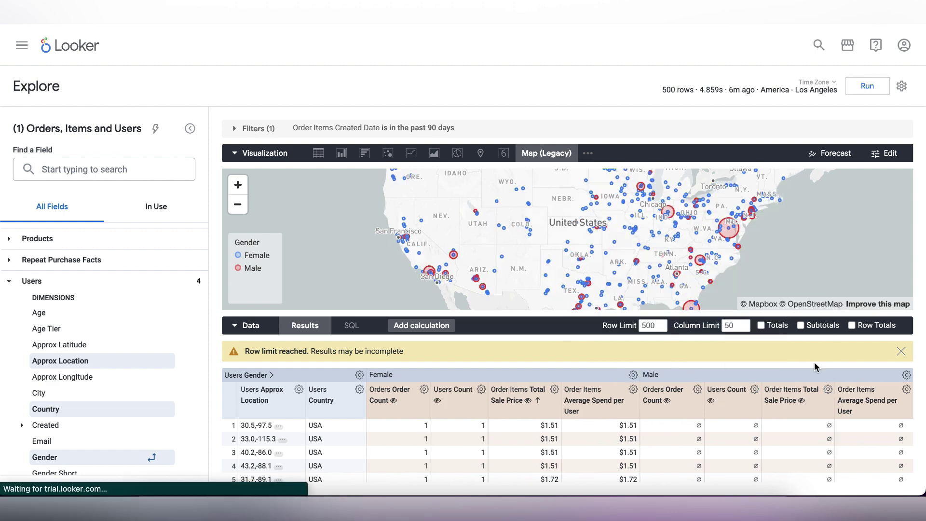
left_click(828, 390)
left_click(820, 324)
left_click(828, 390)
left_click(820, 324)
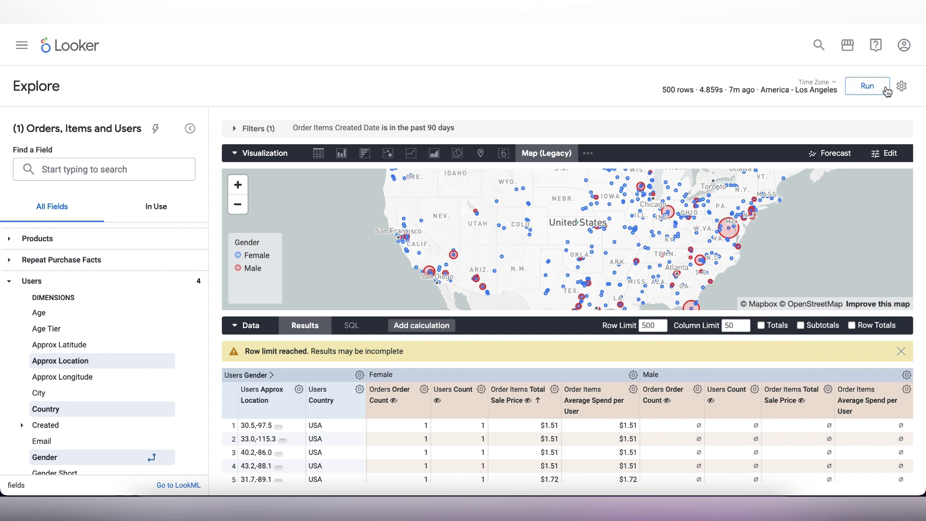
left_click(868, 86)
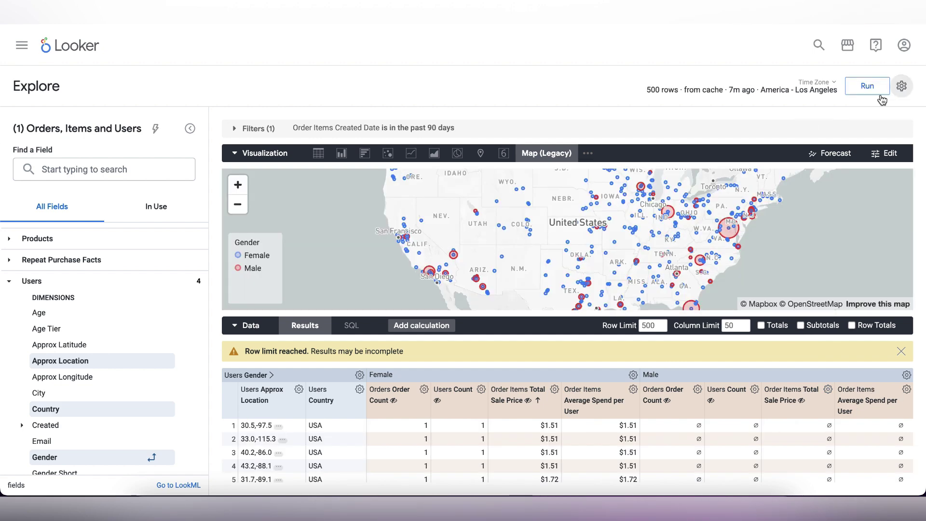
- Save the map to the E-commerce dashboard as 'High Spending Users', then open the Explore list
left_click(903, 89)
mouse_move(768, 122)
left_click(666, 148)
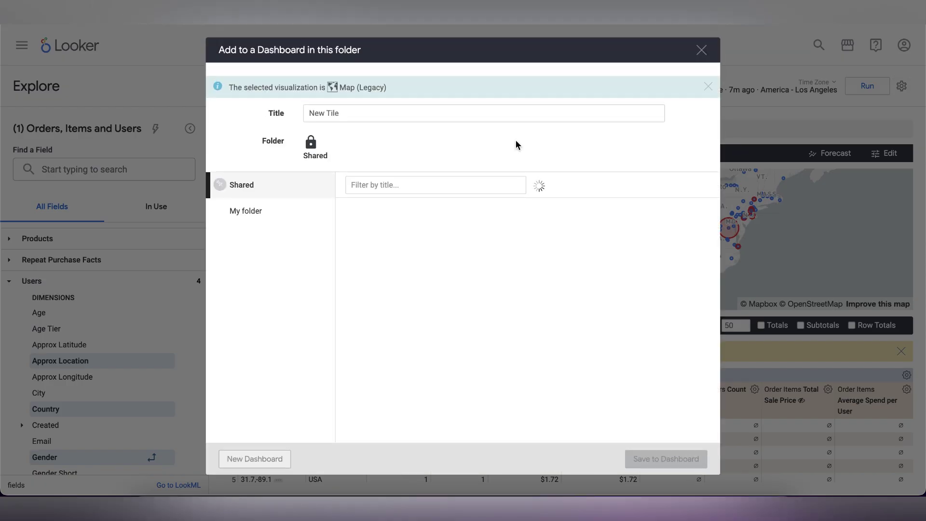
left_click(358, 118)
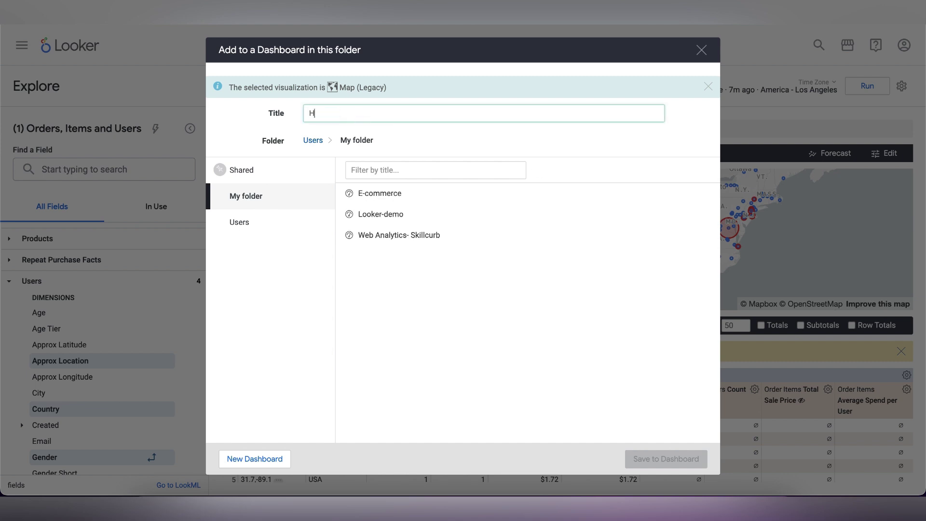
type("High Spending Users")
left_click(403, 199)
left_click(661, 460)
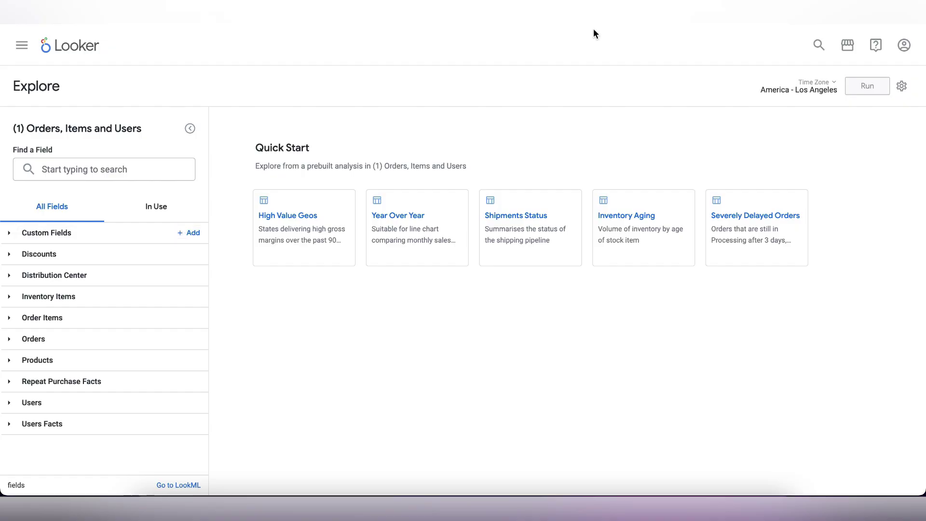
left_click(22, 45)
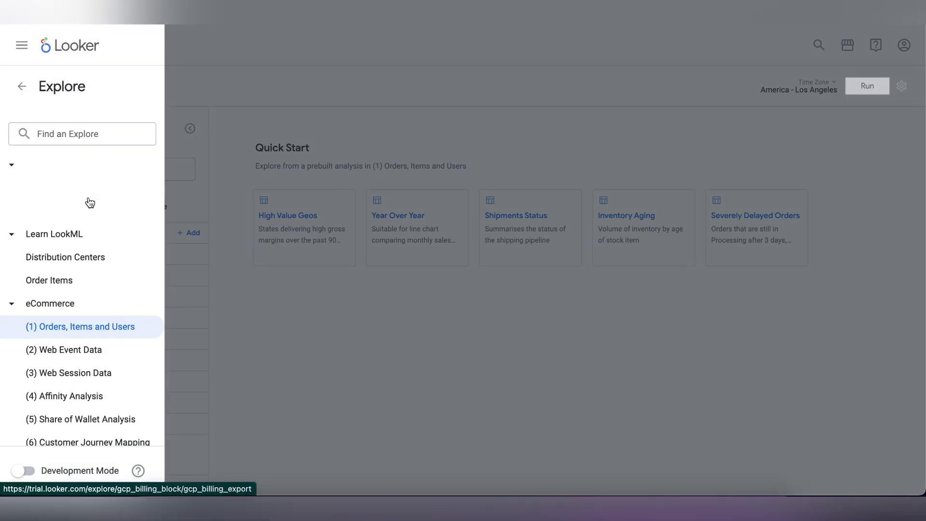
- In the Web Event Data Explore, add Event Day of Week and Sessions Count
left_click(96, 352)
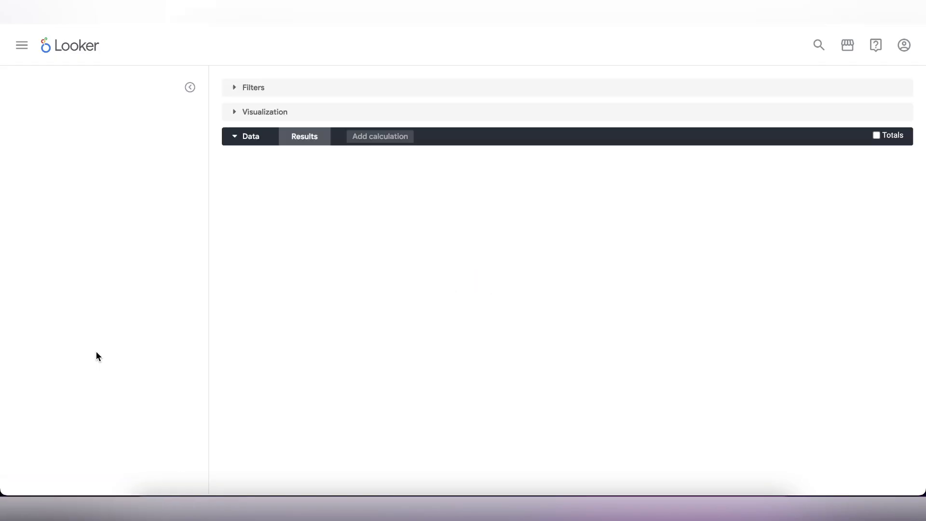
left_click(7, 255)
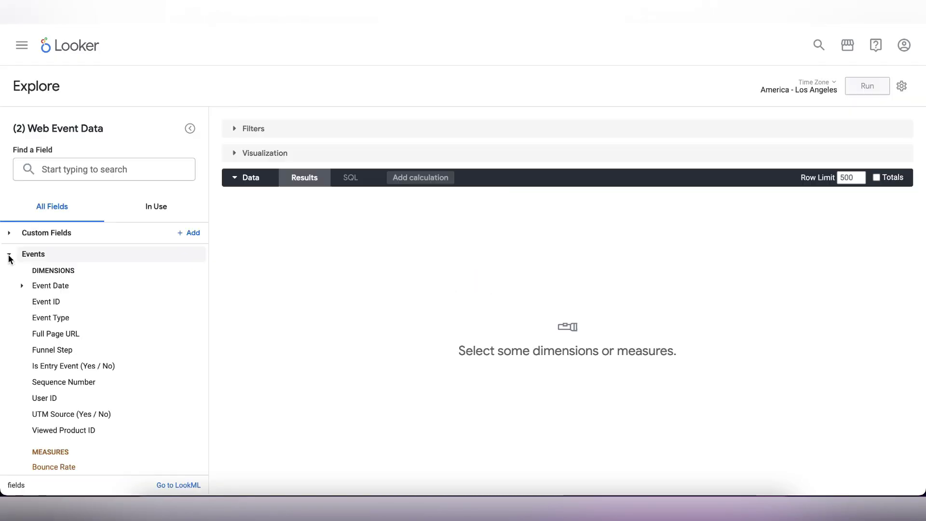
left_click(21, 285)
left_click(73, 332)
left_click(10, 255)
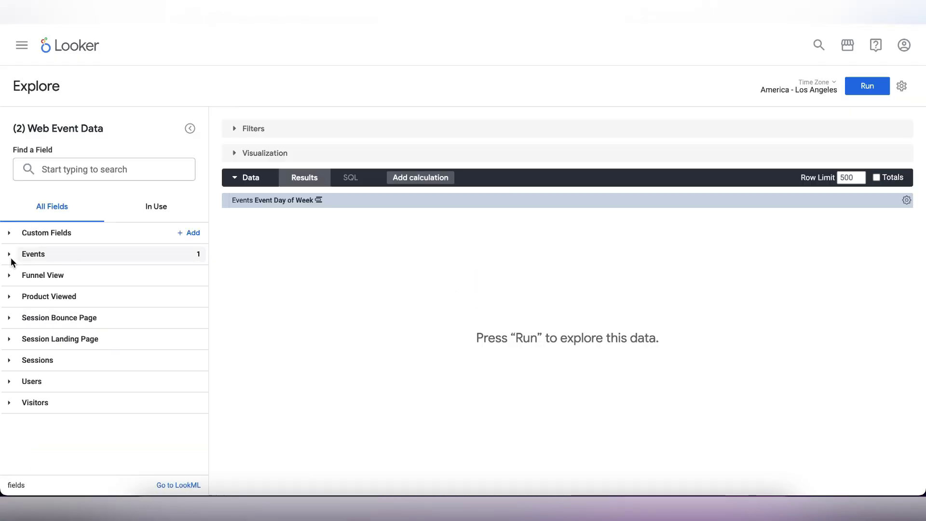
left_click(10, 255)
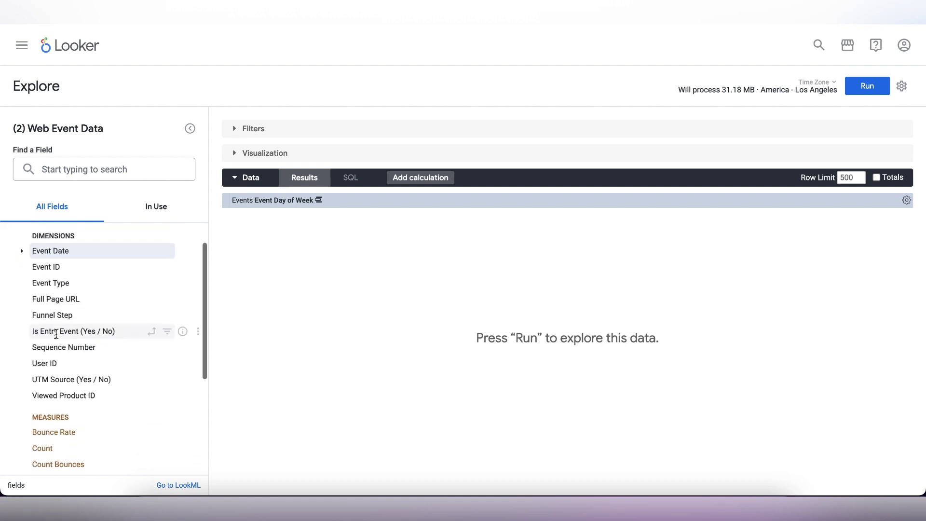
scroll(99, 424, "down", 3)
left_click(99, 437)
- Add Unique Visitors and Funnel View's Overall Conversion to the query
scroll(73, 410, "down", 5)
left_click(58, 463)
scroll(73, 439, "down", 6)
left_click(80, 459)
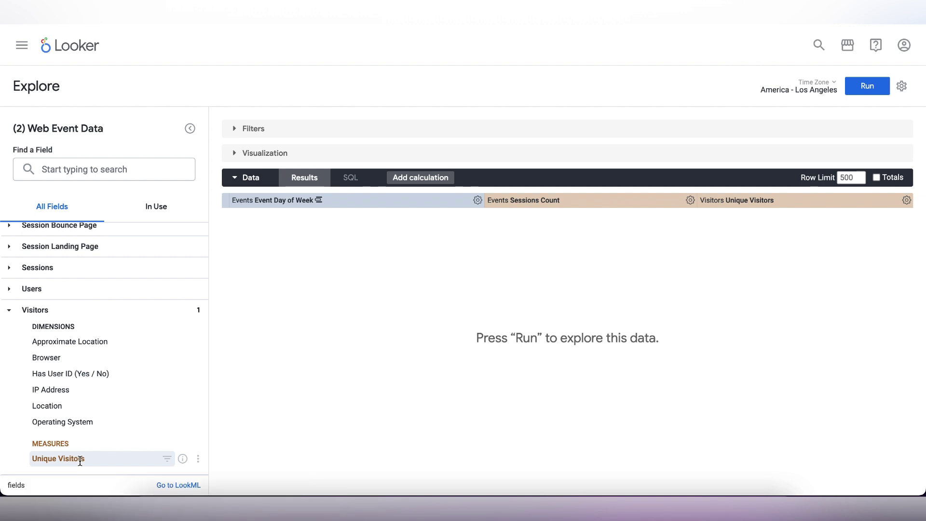
scroll(73, 410, "up", 5)
left_click(10, 338)
scroll(95, 431, "down", 1)
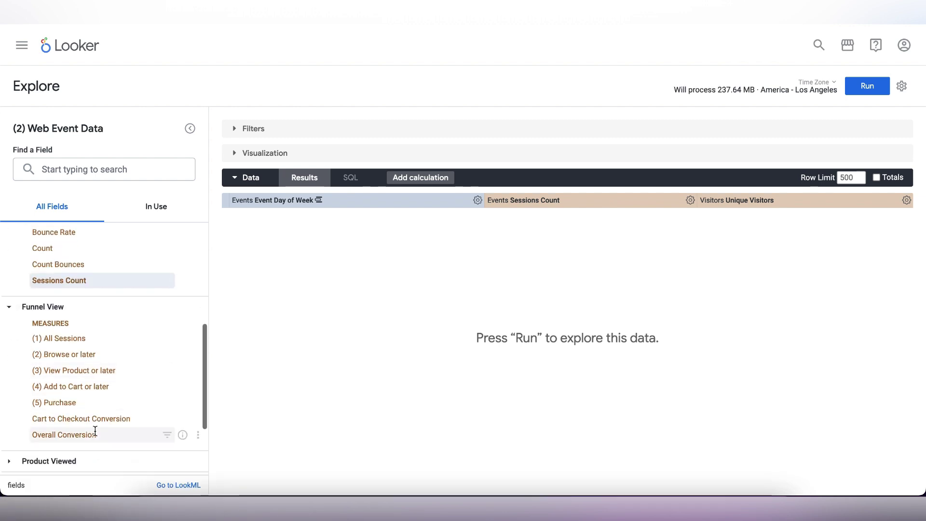
left_click(100, 435)
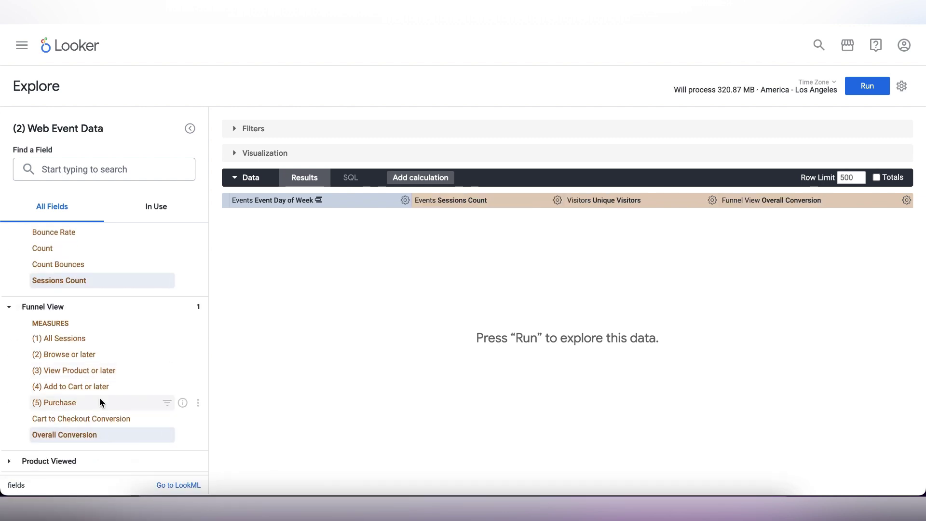
- Filter Event Date to the last 90 days and run the query
scroll(98, 381, "up", 5)
left_click(25, 285)
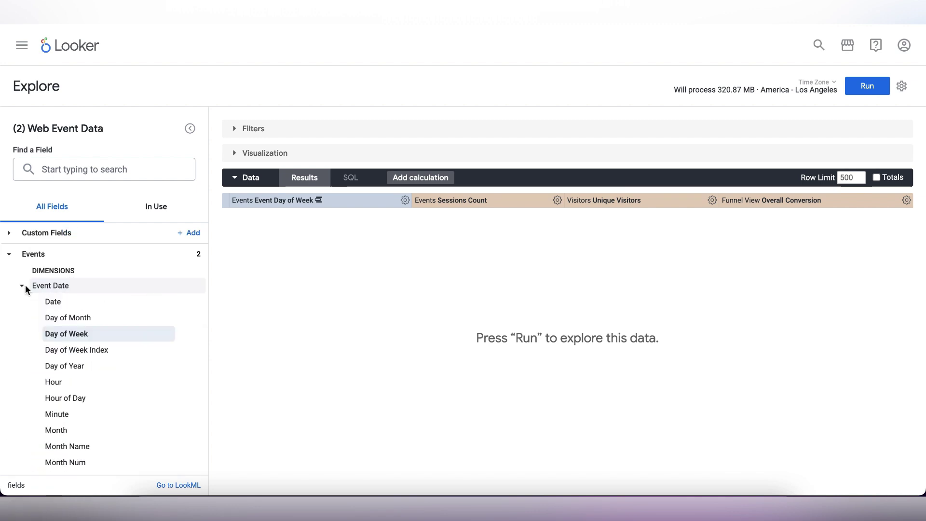
left_click(167, 302)
left_click(481, 156)
key("BackSpace")
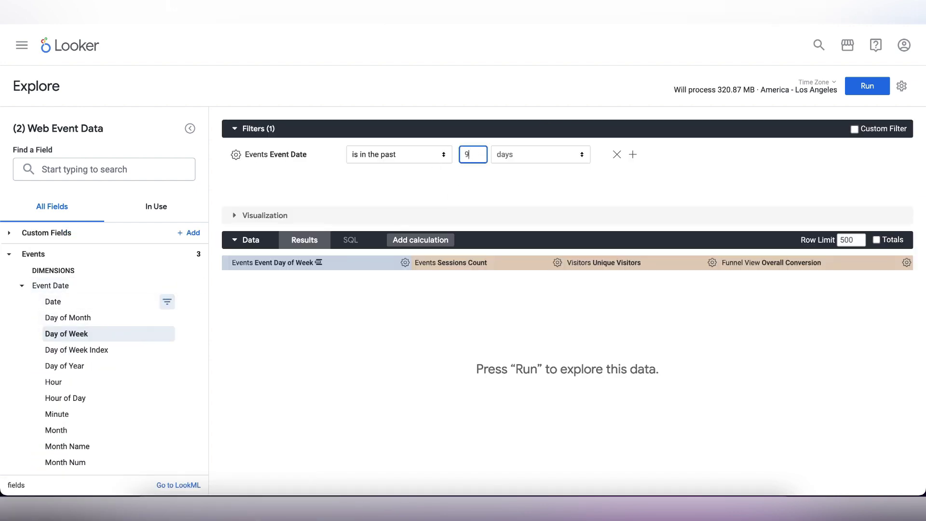
key("ctrl+Return")
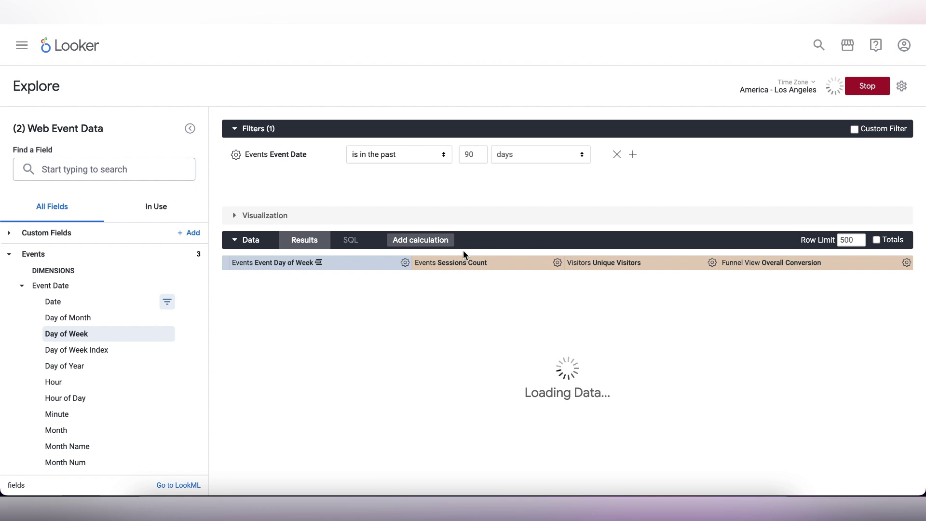
- In the chart's Series settings, change Sessions Count to a line
left_click(265, 219)
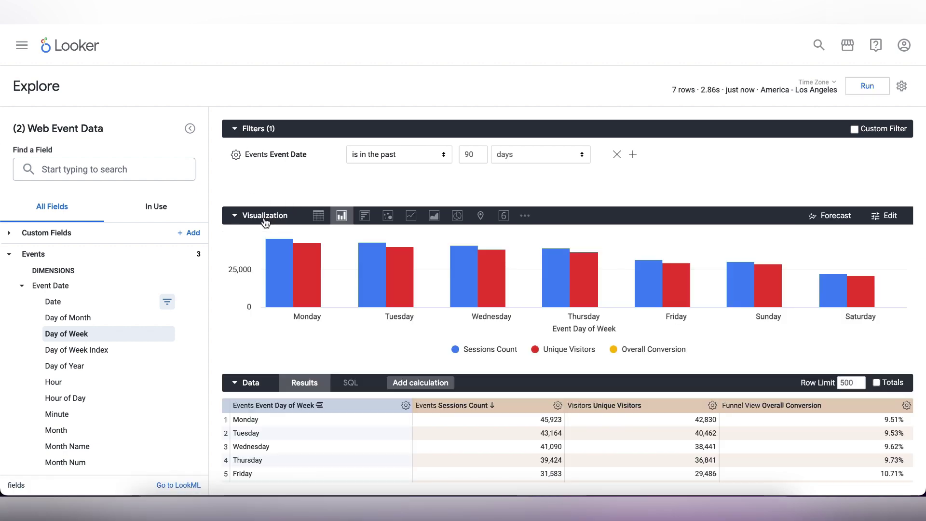
left_click(892, 221)
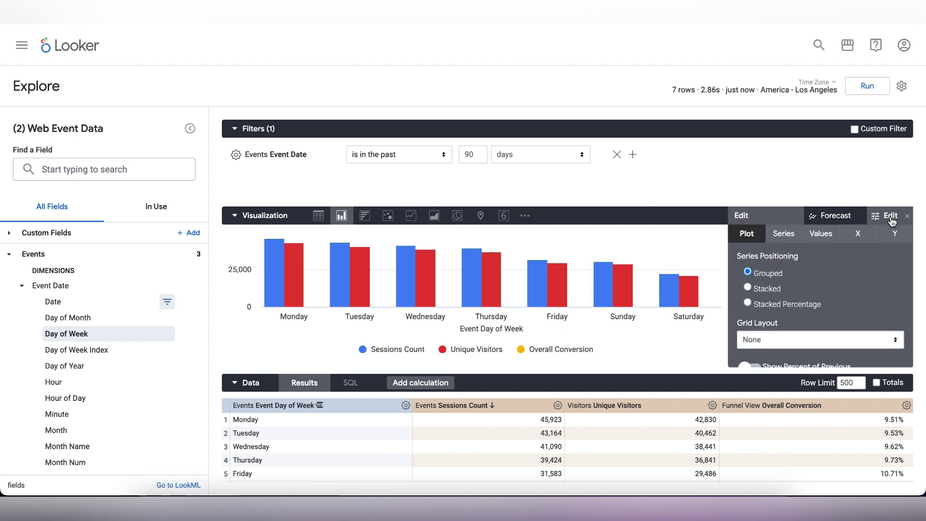
left_click(784, 234)
scroll(811, 296, "down", 5)
scroll(813, 304, "up", 5)
scroll(772, 337, "down", 3)
left_click(740, 350)
scroll(804, 318, "down", 1)
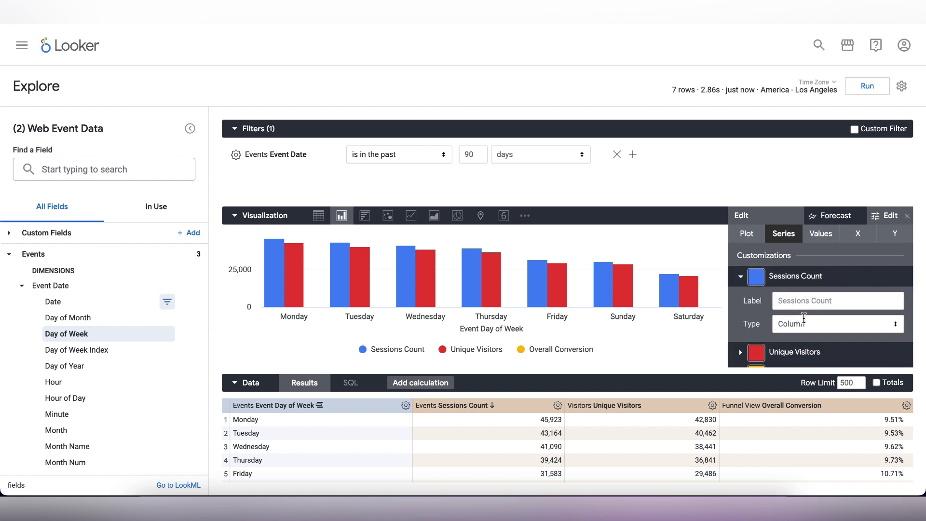
left_click(801, 277)
scroll(794, 340, "down", 1)
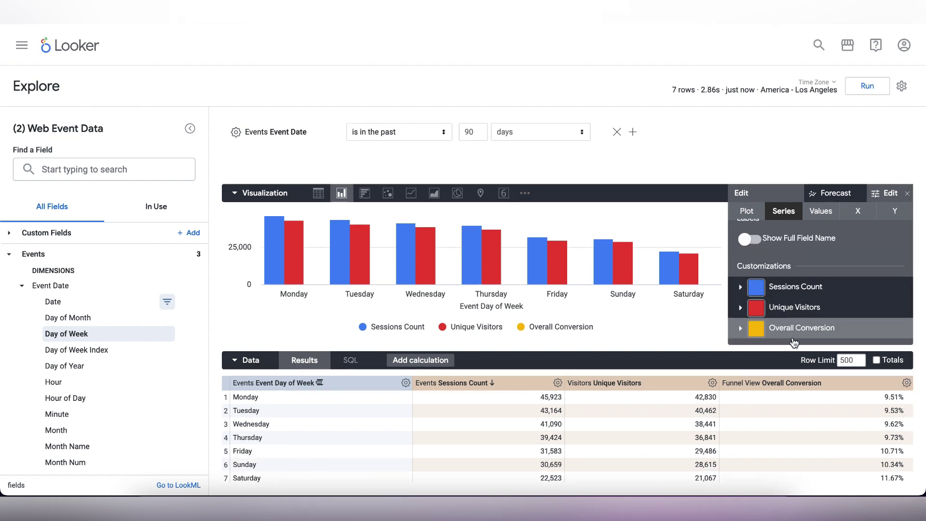
left_click(796, 286)
left_click(801, 301)
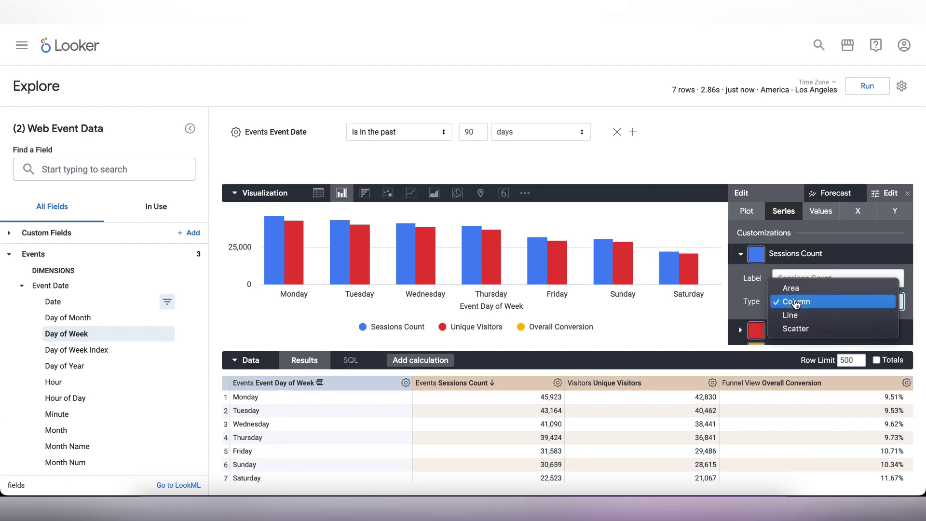
left_click(809, 315)
- Label the Sessions Count series 'Total Visitors' with outlined circle point markers
left_click(803, 277)
type("Total Visitors")
scroll(770, 274, "up", 2)
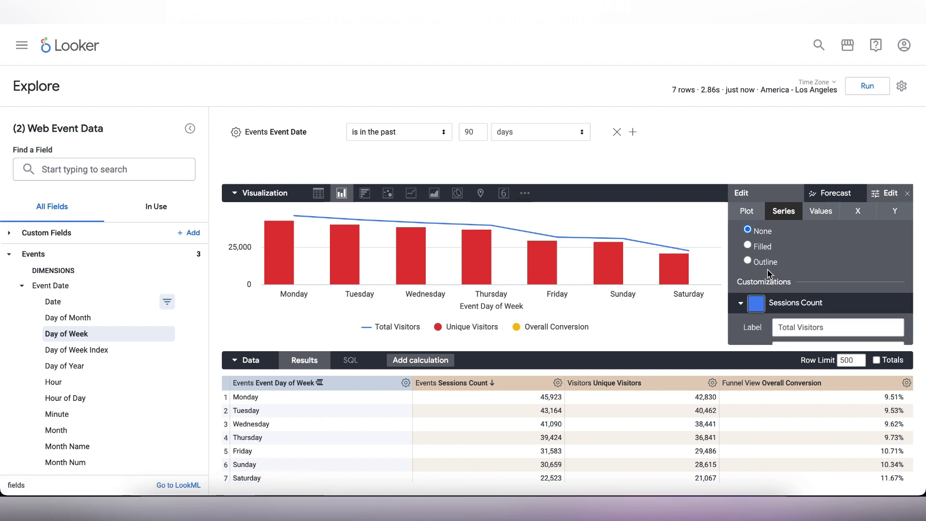
left_click(766, 262)
scroll(792, 276, "down", 2)
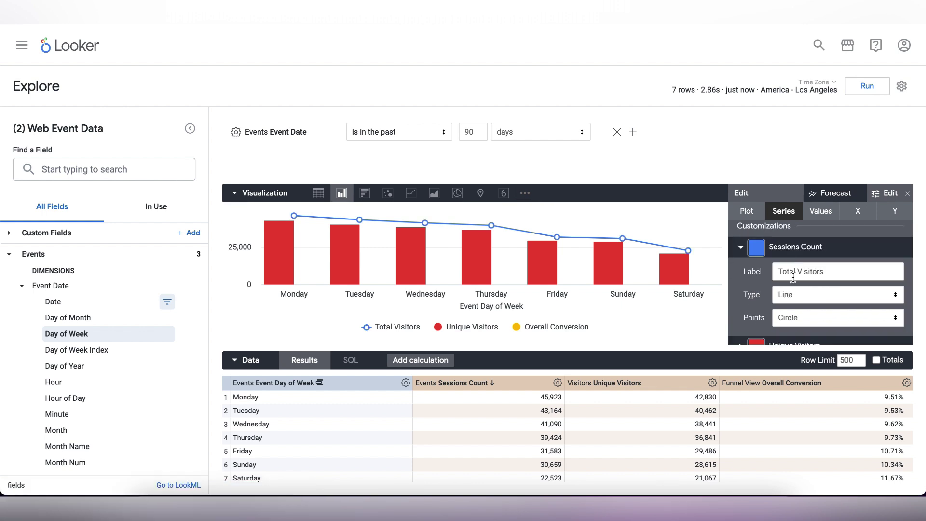
left_click(742, 249)
- Make Unique Visitors a line, relabel Overall Conversion 'Conversion Rate', and sort by day of week
left_click(741, 304)
scroll(809, 318, "down", 2)
left_click(820, 306)
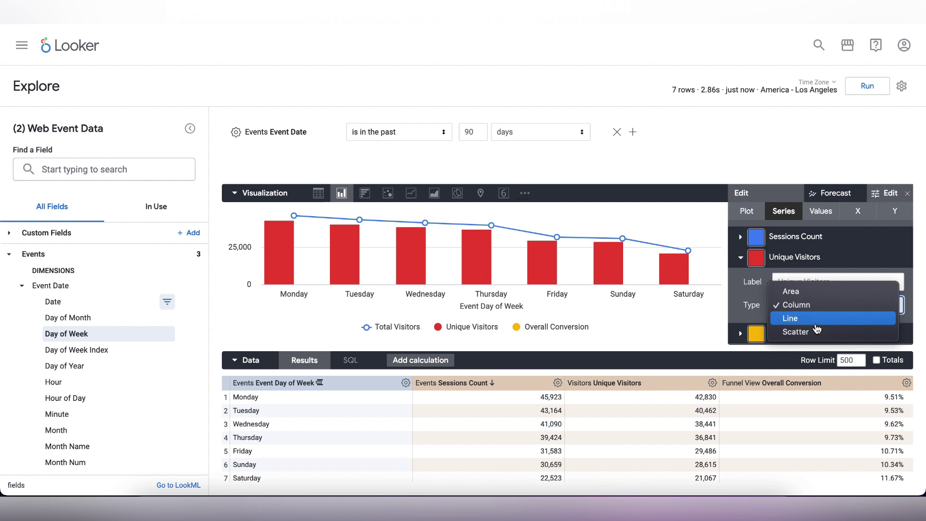
left_click(815, 320)
left_click(801, 321)
left_click(815, 320)
left_click(815, 322)
left_click(812, 299)
type("Conversion Rate")
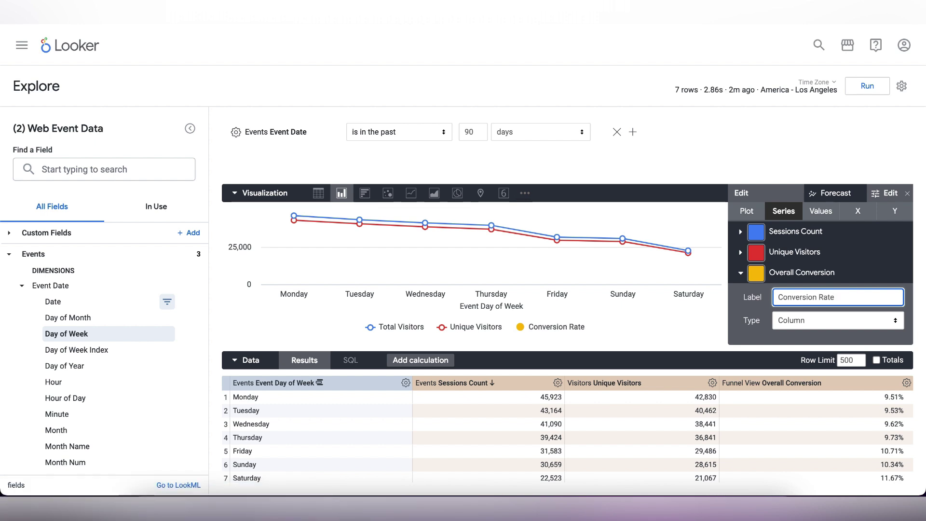
left_click(333, 384)
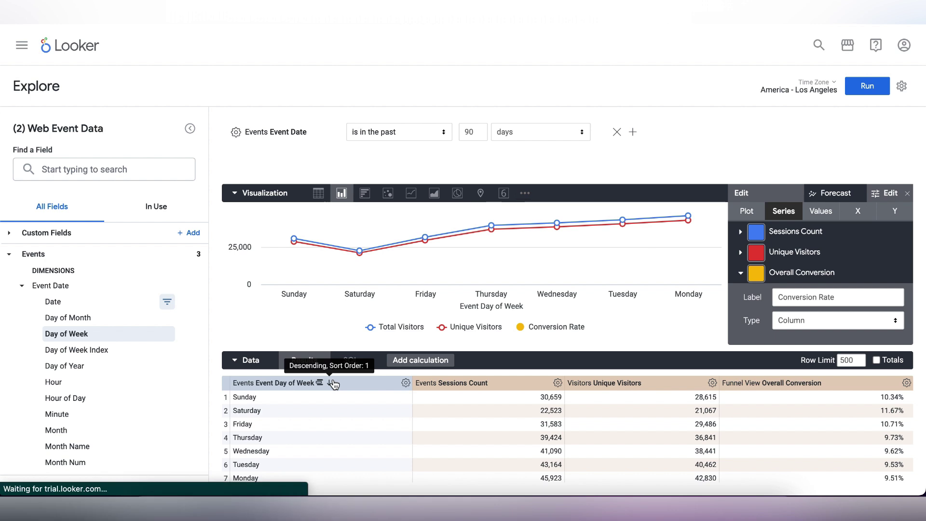
- Sort days Monday to Sunday and move Conversion Rate onto its own right-hand y-axis
left_click(333, 383)
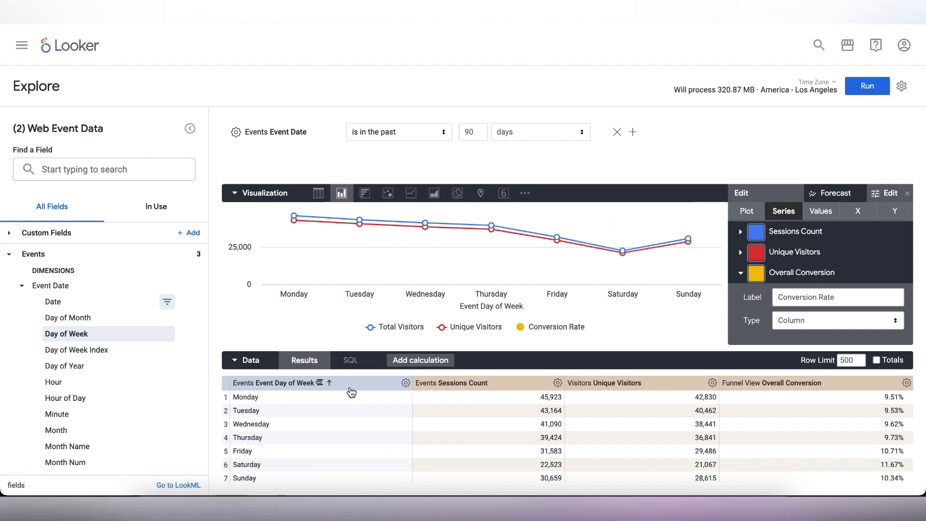
left_click(822, 212)
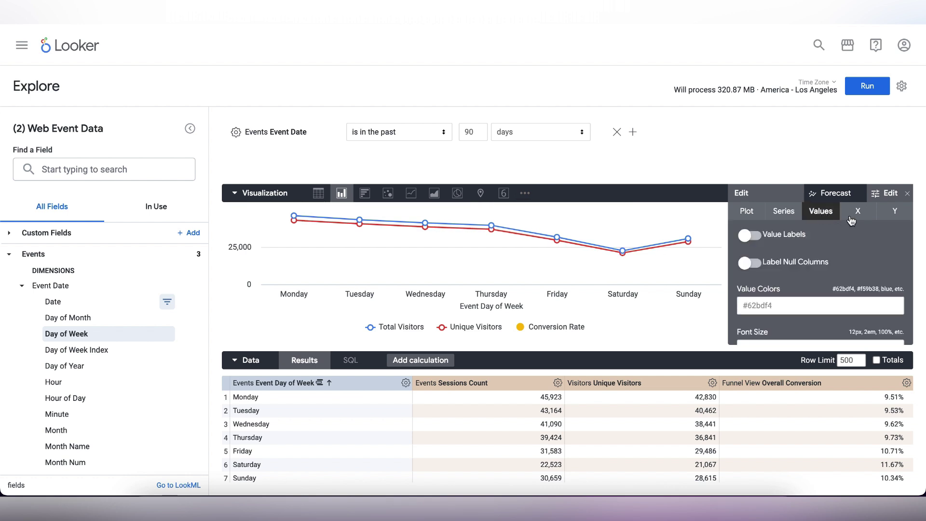
left_click(858, 212)
left_click(896, 215)
scroll(820, 256, "down", 2)
scroll(792, 267, "down", 2)
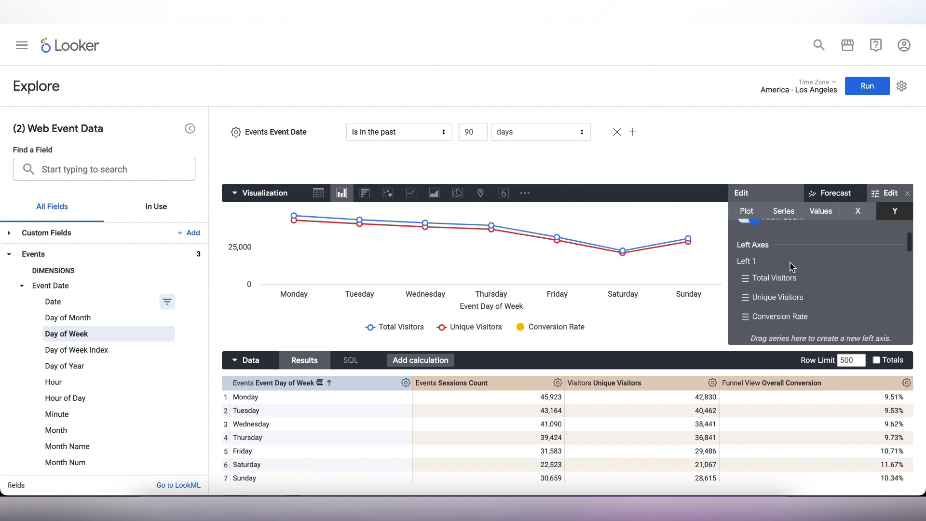
left_click_drag(793, 267, 818, 265)
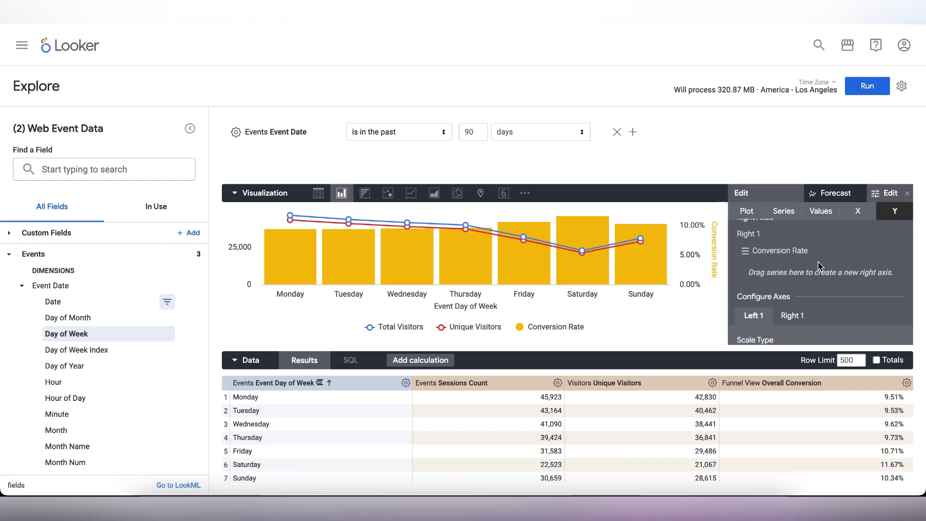
left_click(902, 86)
- Save the chart to E-commerce as 'Website Visit Volume Vs Conversion Rate', then reopen the Explore list
mouse_move(739, 118)
left_click(712, 138)
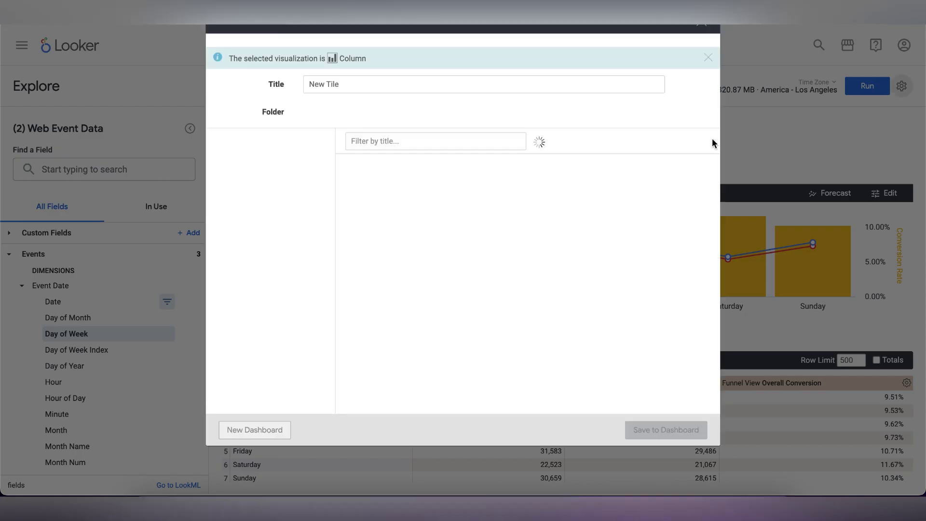
triple_click(500, 116)
left_click(265, 212)
type("Webiste")
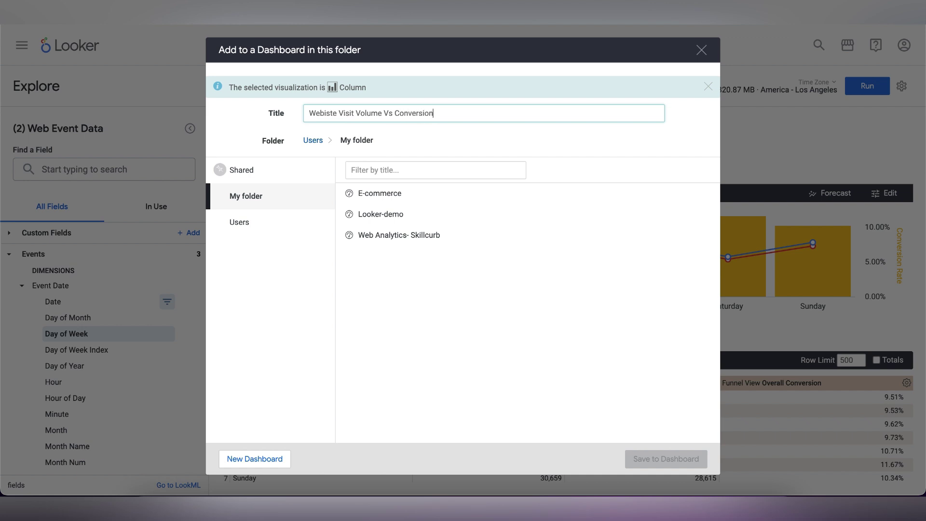
type("si")
left_click(396, 194)
left_click(684, 461)
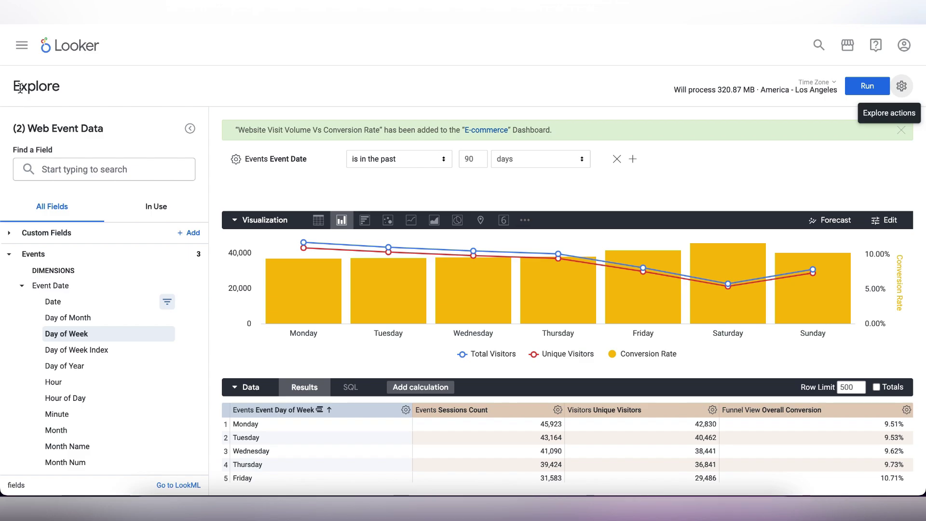
left_click(22, 46)
- Start a Web Session Data explore with Brand as a dimension, pivoted by Department
left_click(131, 314)
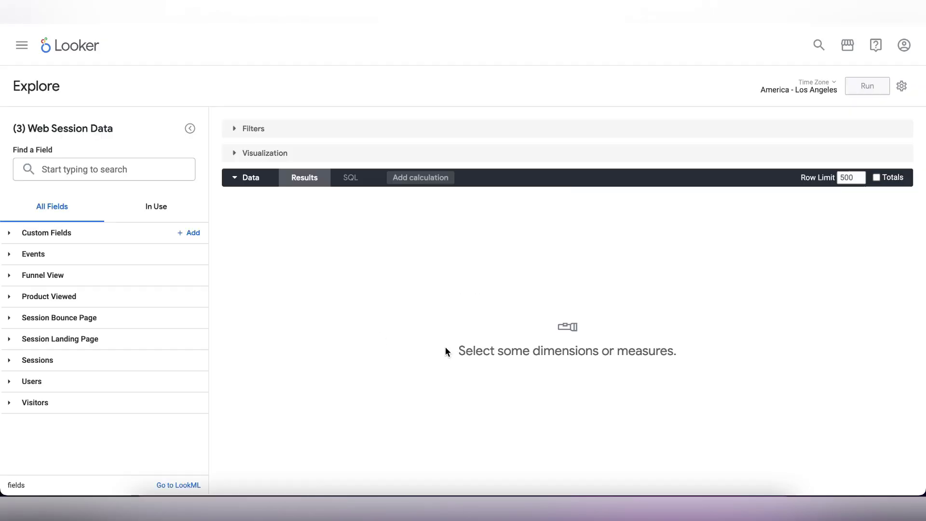
left_click(9, 297)
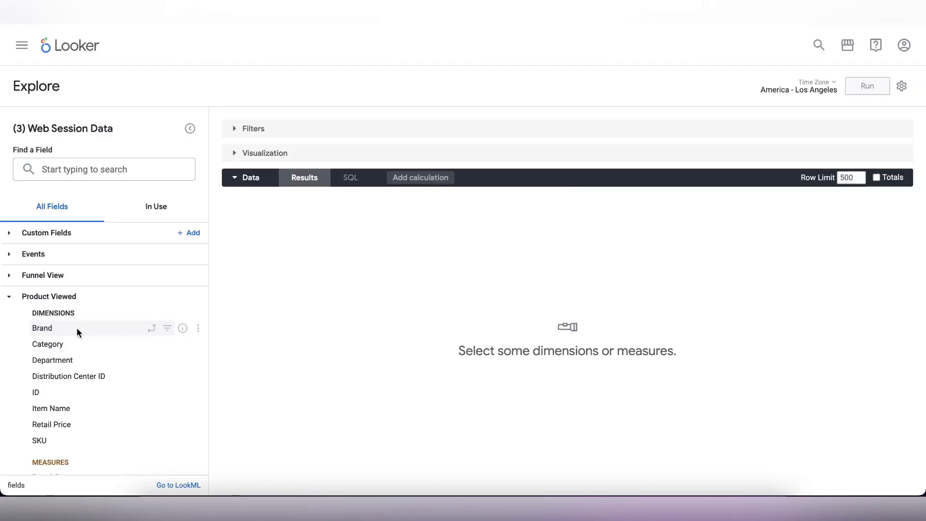
left_click(80, 327)
left_click(153, 362)
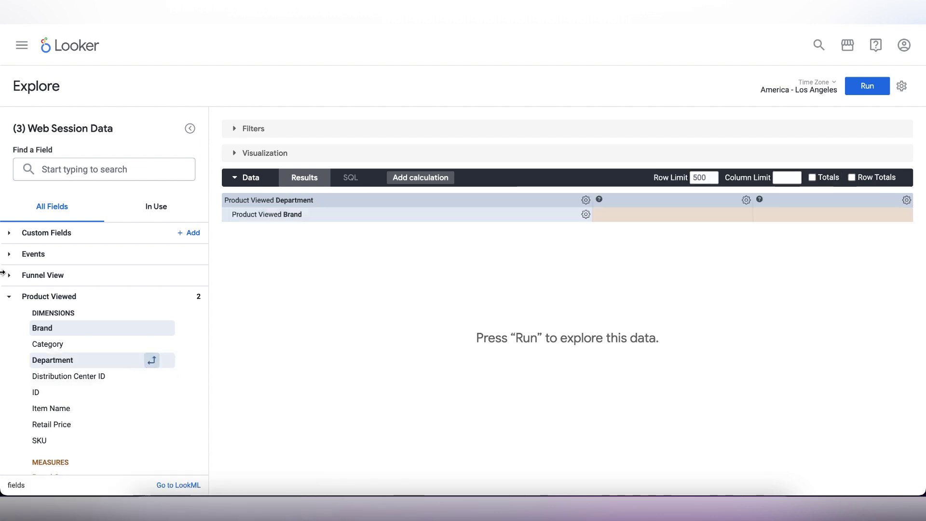
left_click(48, 296)
- Add the Sessions Count and Cart to Checkout Conversion measures
left_click(48, 360)
scroll(81, 405, "down", 6)
left_click(82, 404)
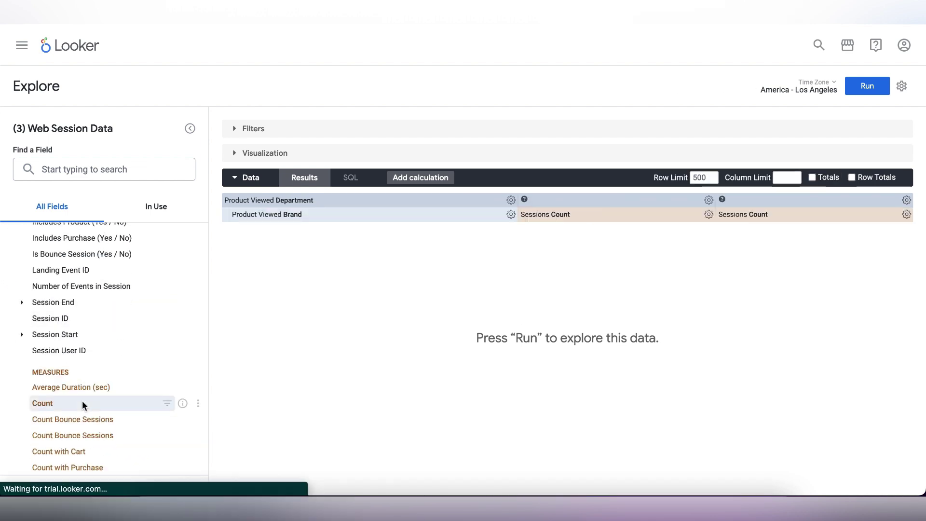
scroll(5, 261, "up", 8)
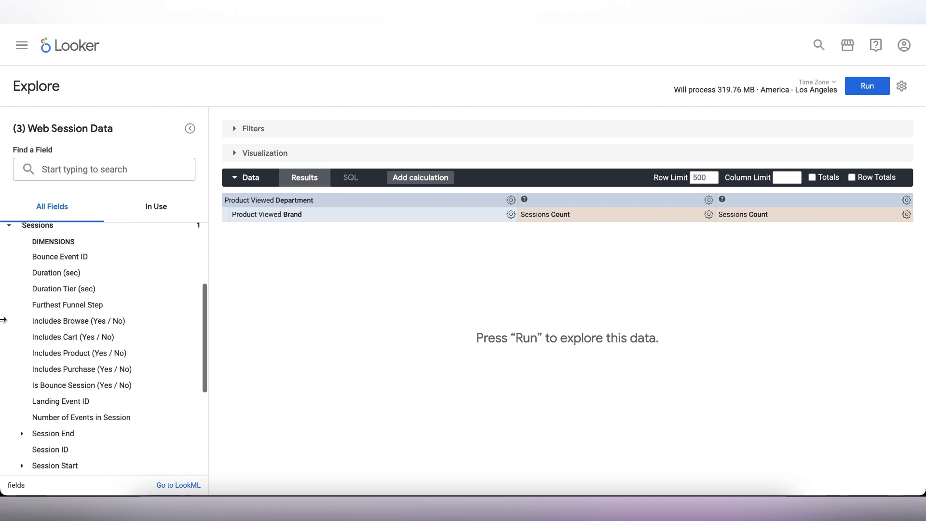
left_click(11, 240)
left_click(10, 276)
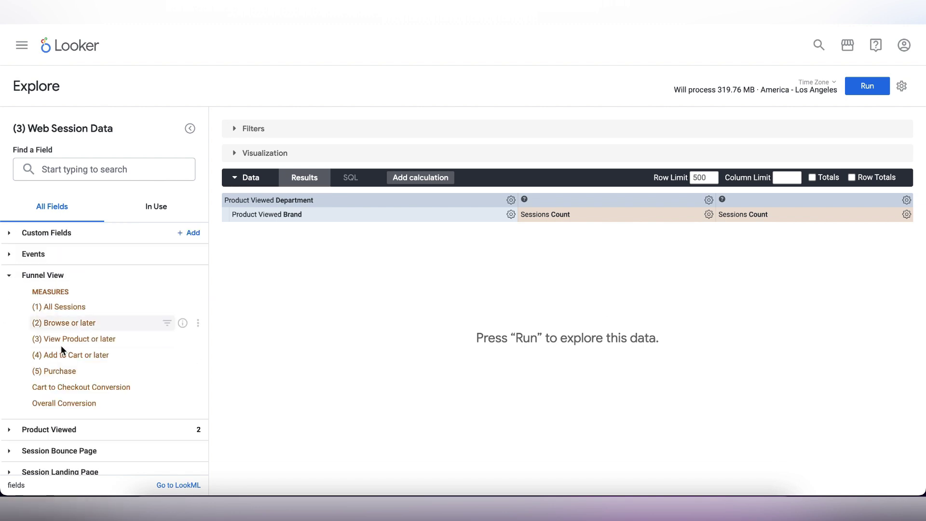
left_click(88, 392)
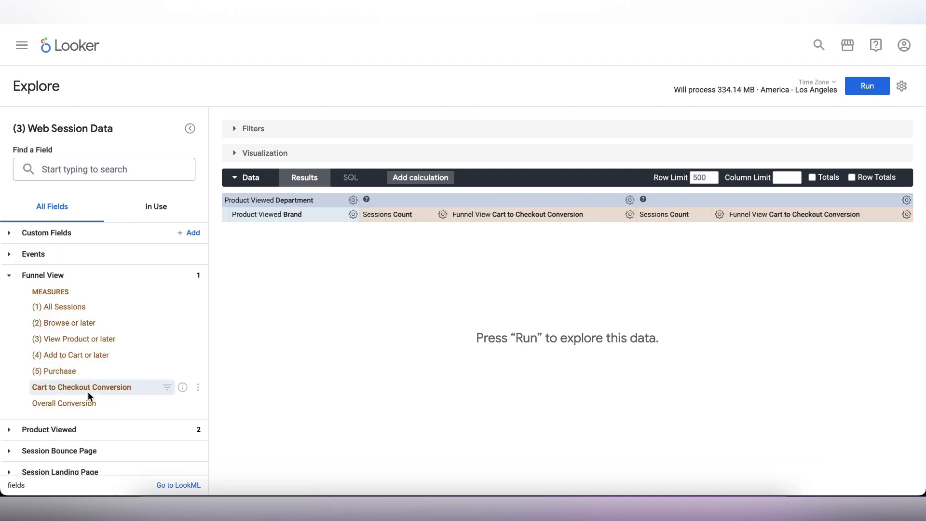
left_click(10, 275)
- Filter the query to an Event Date within the last 90 days
left_click(10, 254)
left_click(23, 285)
left_click(166, 301)
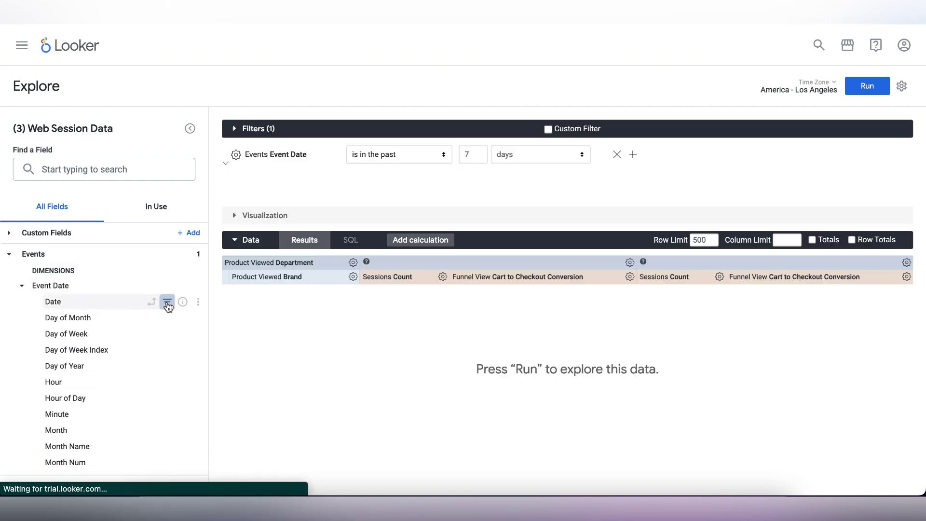
left_click(483, 155)
key("BackSpace")
type("90")
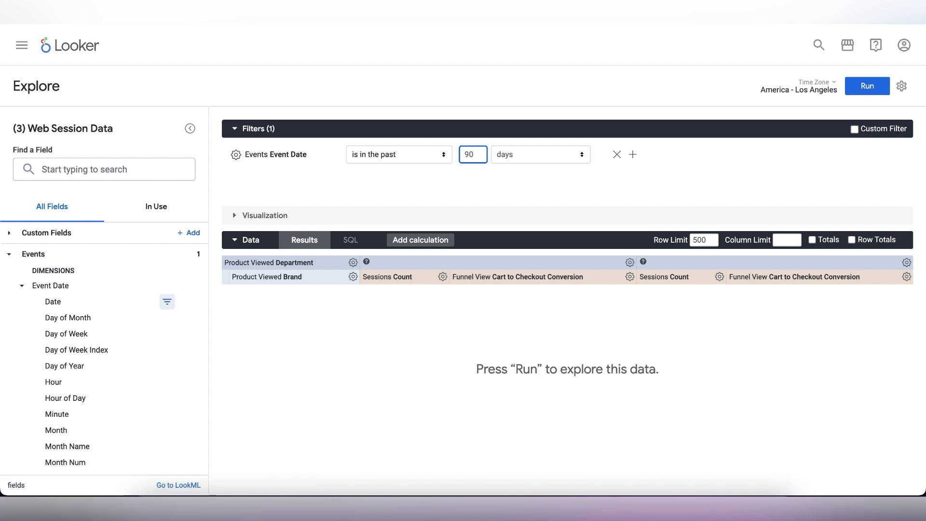
- Add a Brand is not null filter and run the query
left_click(10, 254)
left_click(10, 296)
left_click(167, 329)
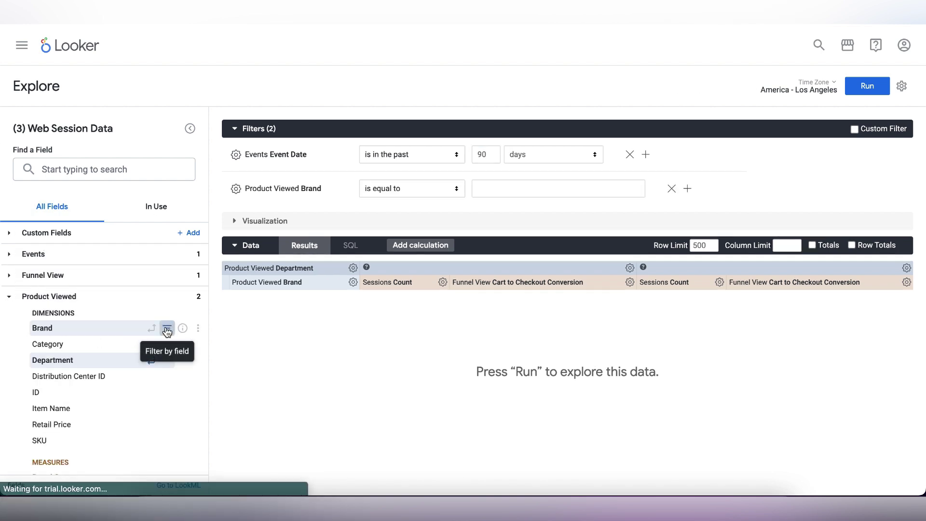
left_click(425, 189)
left_click(423, 351)
left_click(862, 88)
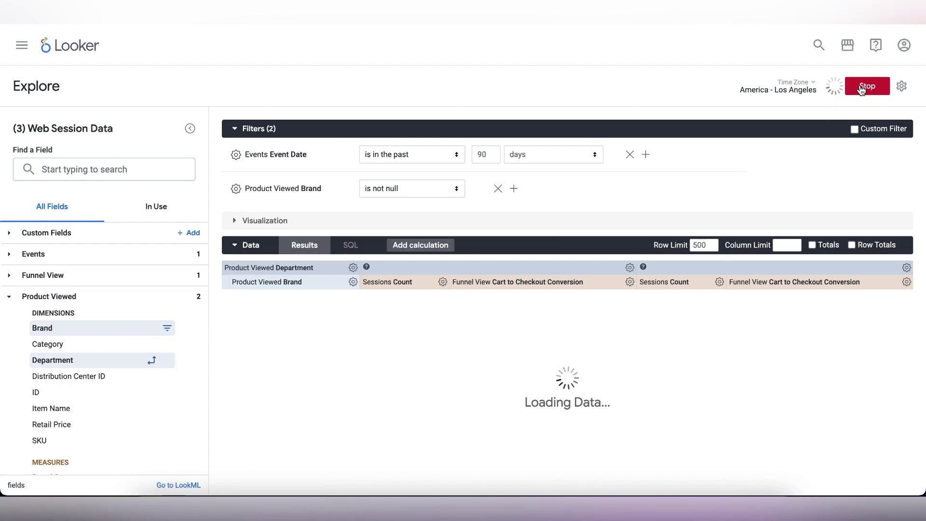
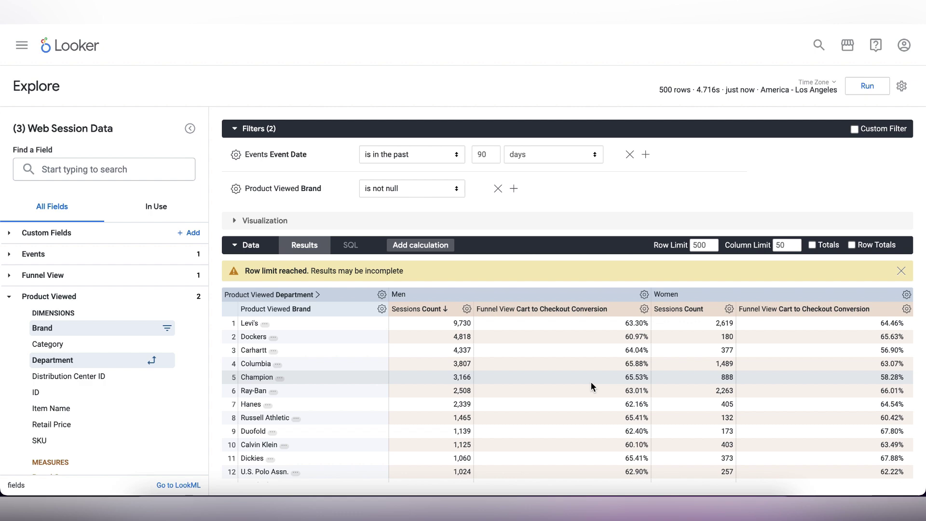
- Show the brand session results as a table with the Gray table theme
left_click(238, 220)
left_click(318, 153)
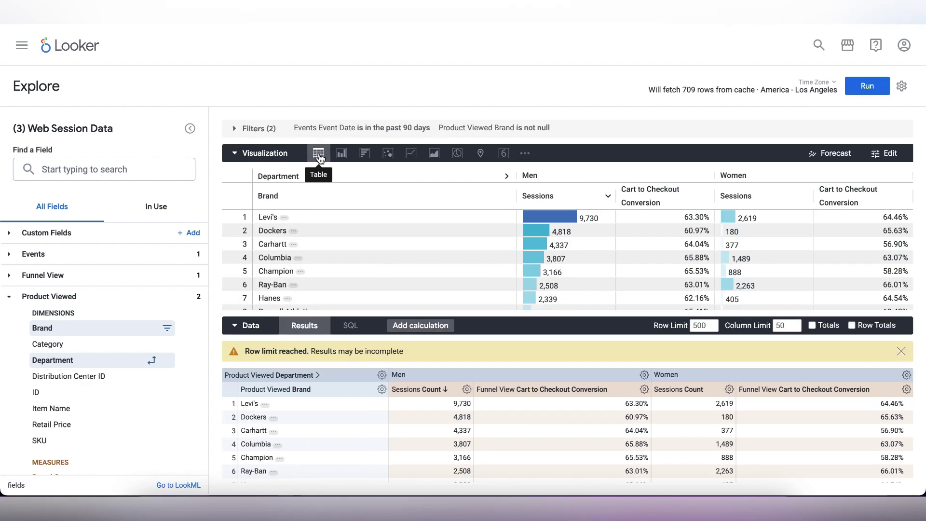
left_click(878, 154)
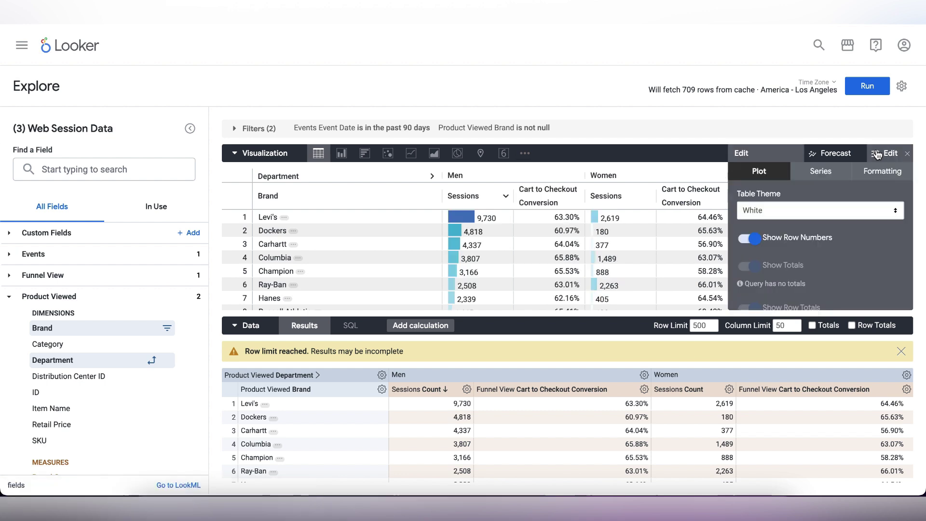
left_click(839, 213)
left_click(831, 223)
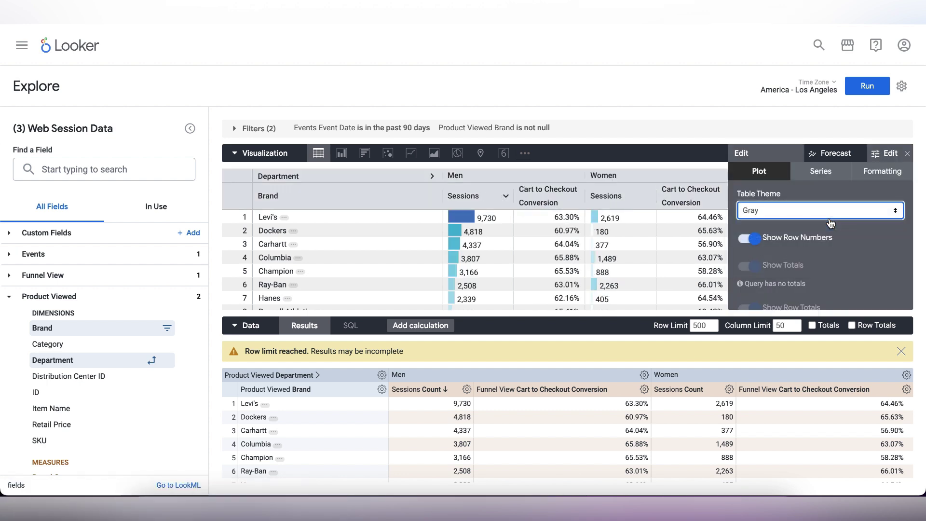
- Relabel the Cart to Checkout Conversion column 'Cart Conversion' and rerun the query
left_click(825, 174)
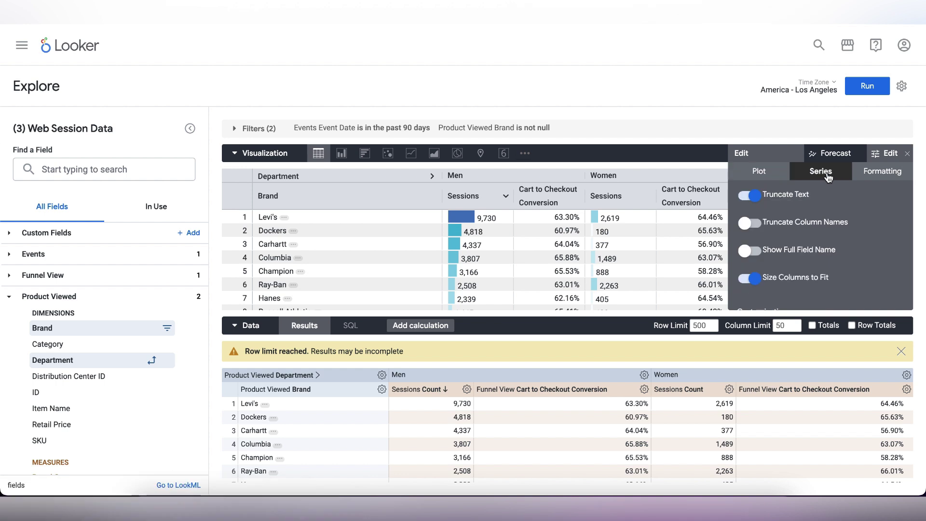
left_click(877, 174)
left_click(821, 171)
scroll(772, 251, "down", 3)
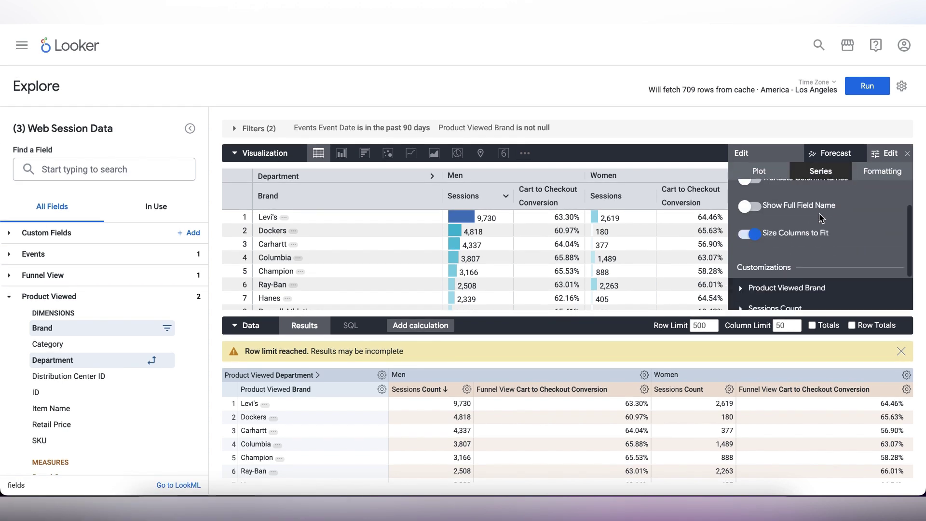
left_click(743, 232)
left_click(743, 231)
left_click(741, 253)
left_click(740, 255)
left_click(743, 273)
scroll(797, 270, "down", 1)
left_click(798, 264)
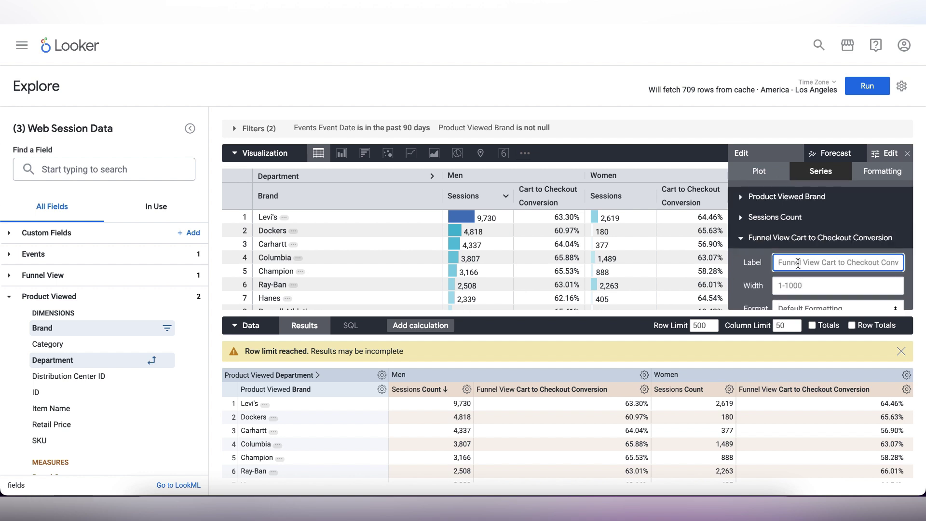
type("Cart")
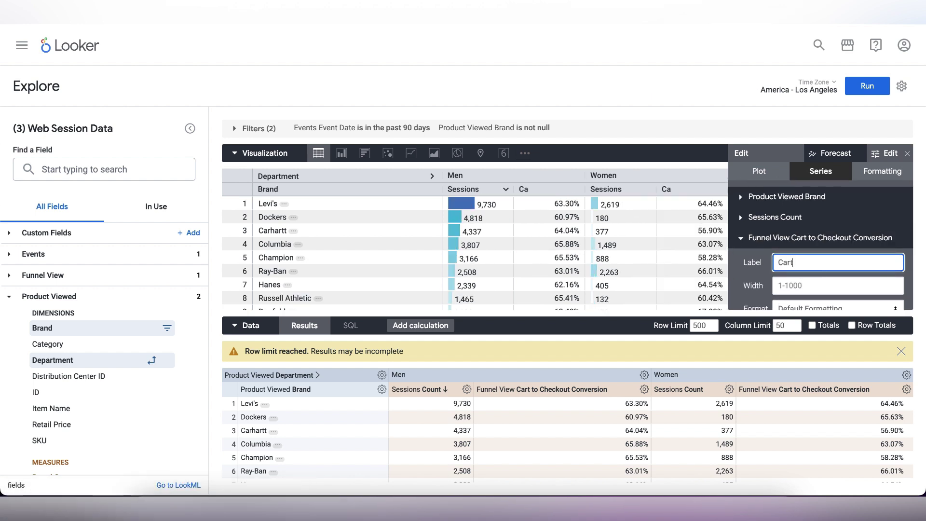
type(" Conversion")
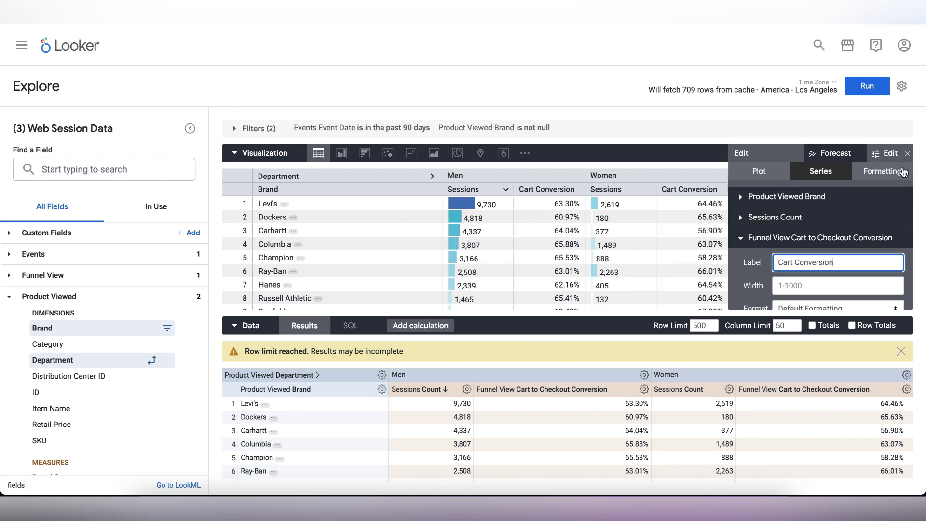
left_click(908, 154)
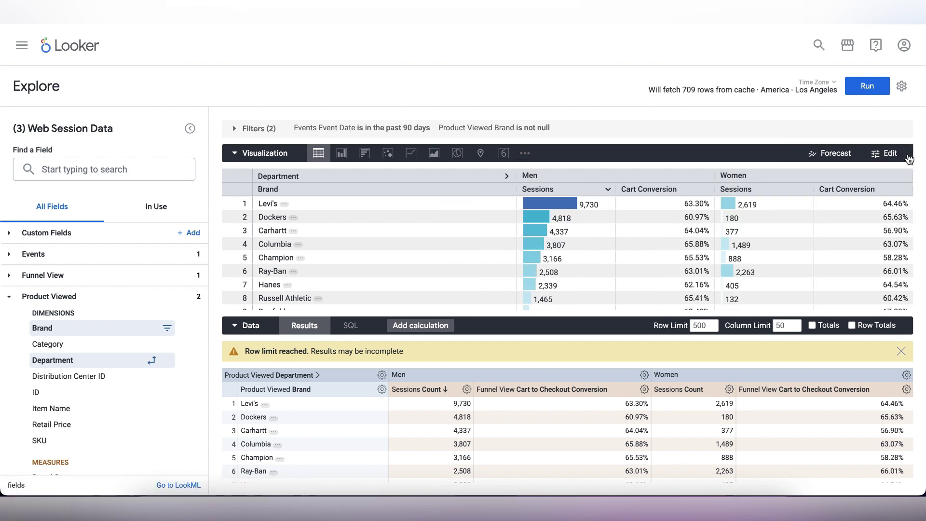
left_click(868, 86)
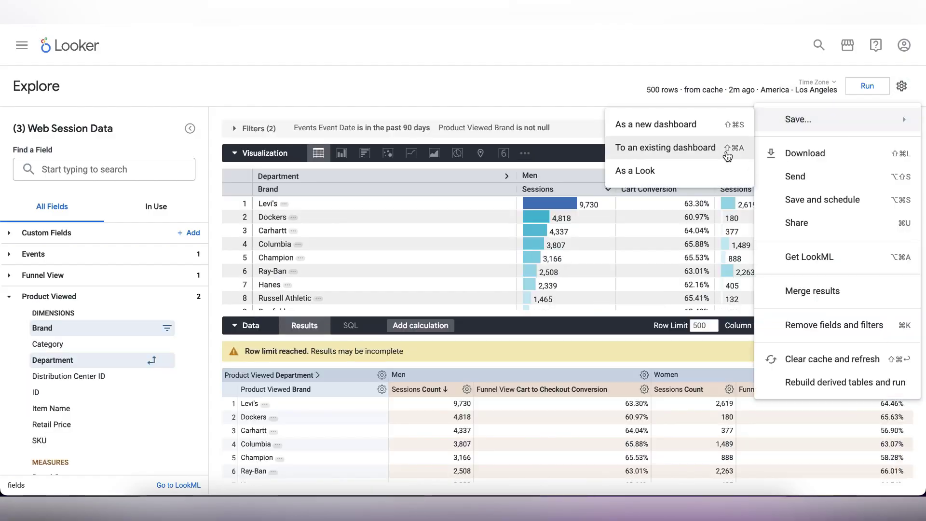
- Save the table to the E-commerce dashboard in My folder as tile 'Most Viewed Online Brands'
left_click(728, 156)
triple_click(463, 114)
type("Most Viewed Online Brands")
left_click(281, 213)
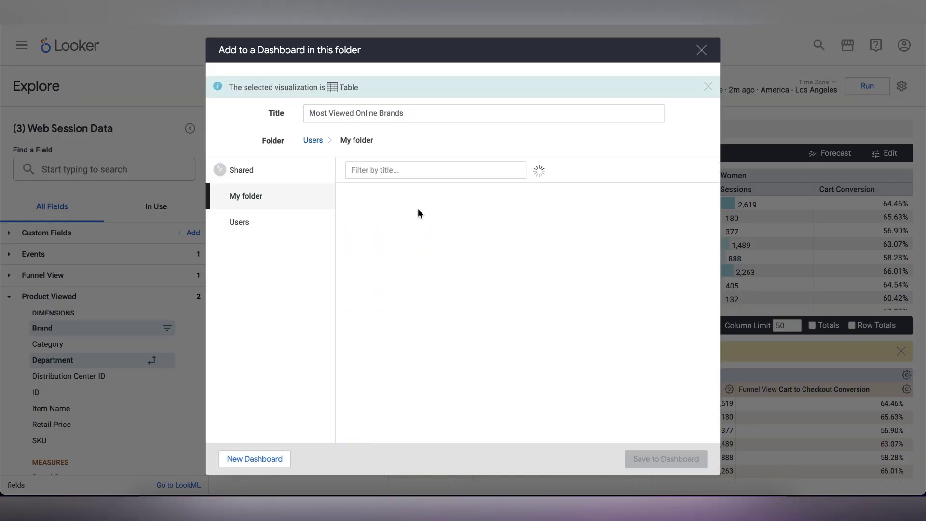
left_click(411, 193)
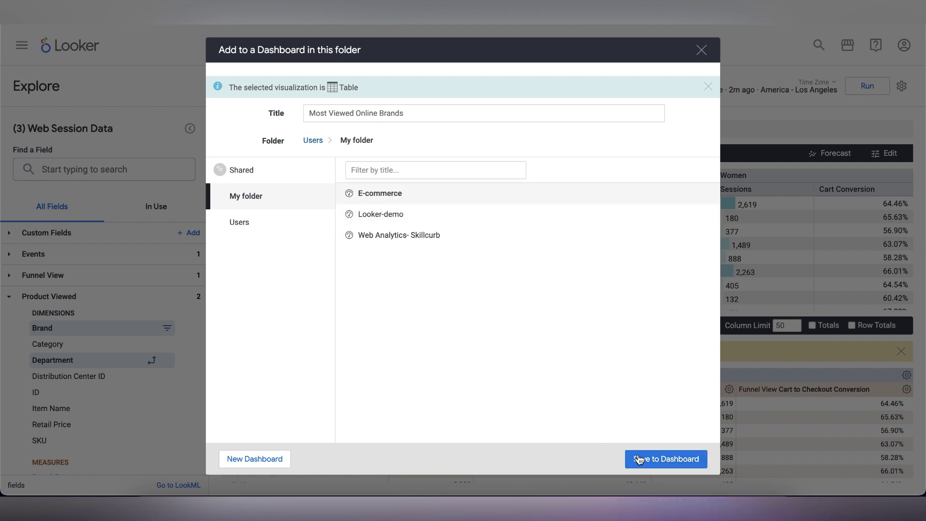
left_click(639, 459)
- Start an Orders, Items and Users query with the Users Traffic Source dimension
left_click(67, 128)
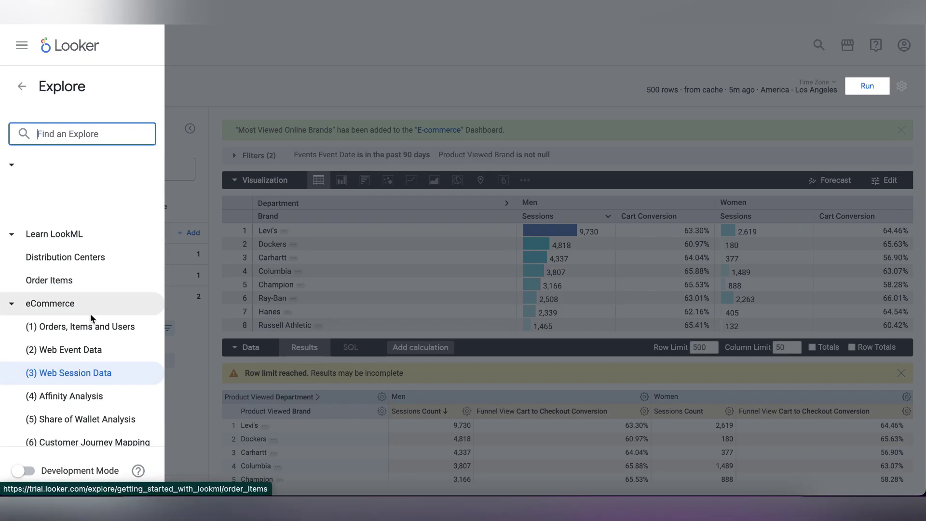
left_click(92, 328)
left_click(100, 402)
scroll(105, 424, "down", 6)
left_click(99, 400)
scroll(32, 308, "up", 4)
left_click(32, 265)
- Add the Average Sale Price and Average Lifetime Orders measures
left_click(12, 317)
scroll(132, 413, "down", 5)
left_click(108, 363)
scroll(11, 310, "up", 5)
left_click(9, 317)
left_click(73, 423)
scroll(87, 419, "down", 2)
scroll(94, 427, "down", 3)
left_click(116, 457)
scroll(29, 289, "up", 5)
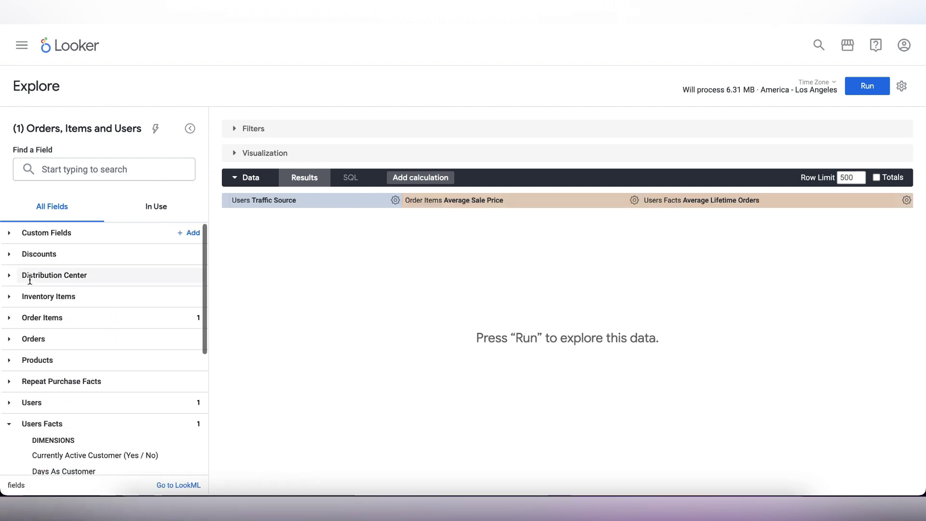
- Filter Created Date to the past 90 days and run the query
left_click(12, 318)
left_click(46, 349)
left_click(167, 365)
key("BackSpace")
type("90")
left_click(867, 87)
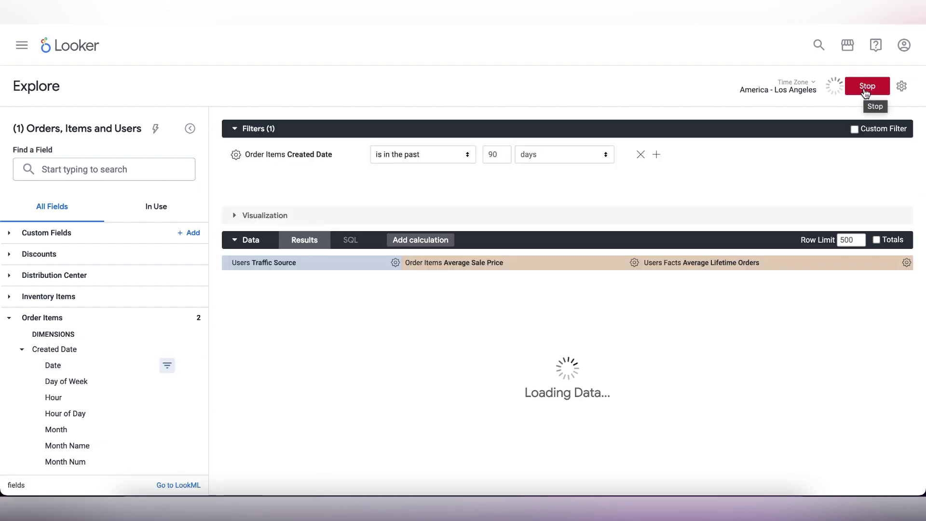
- Show the chart with results sorted by traffic source ascending
left_click(236, 216)
left_click(265, 405)
left_click(876, 222)
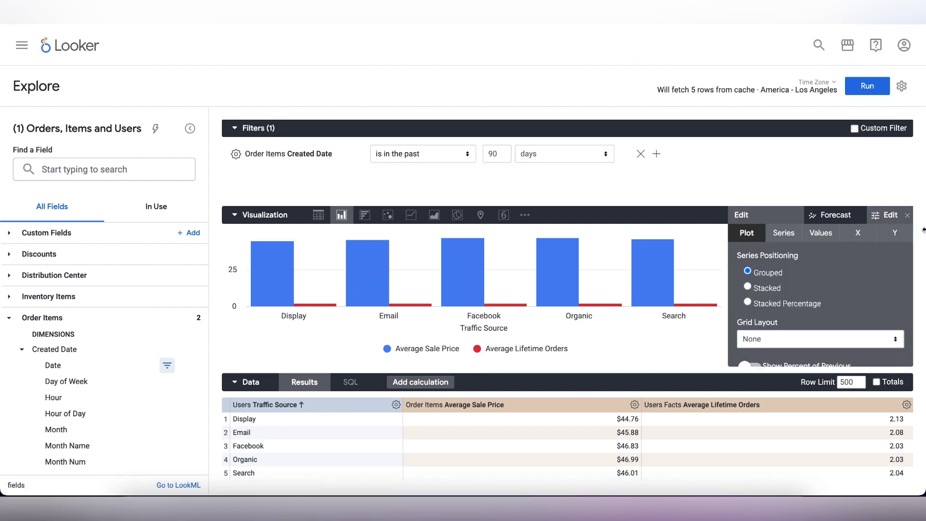
- Turn on bar value labels with font size 13
left_click(821, 232)
left_click(750, 258)
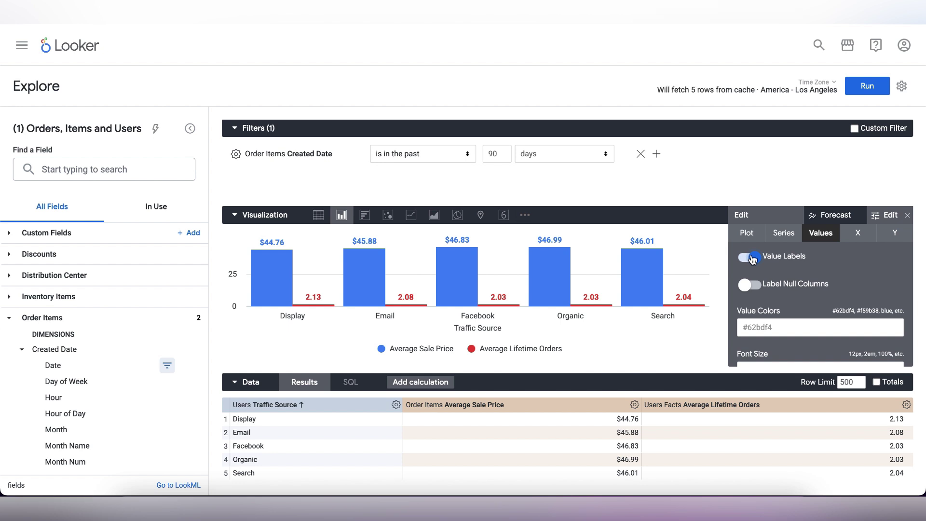
scroll(835, 295, "down", 2)
left_click(819, 329)
type("13")
- Switch off y-axis gridlines and put Average Lifetime Orders on its own right axis
scroll(806, 329, "down", 2)
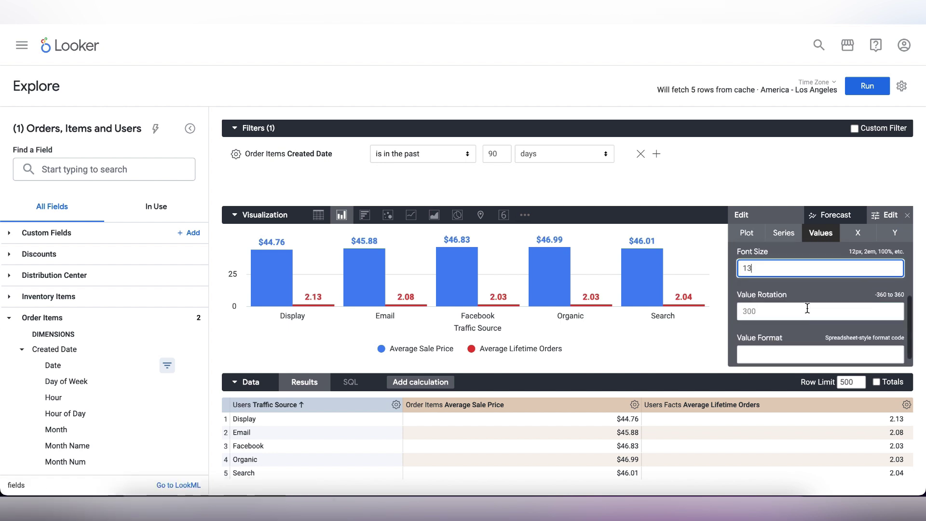
left_click(863, 236)
scroll(853, 275, "down", 3)
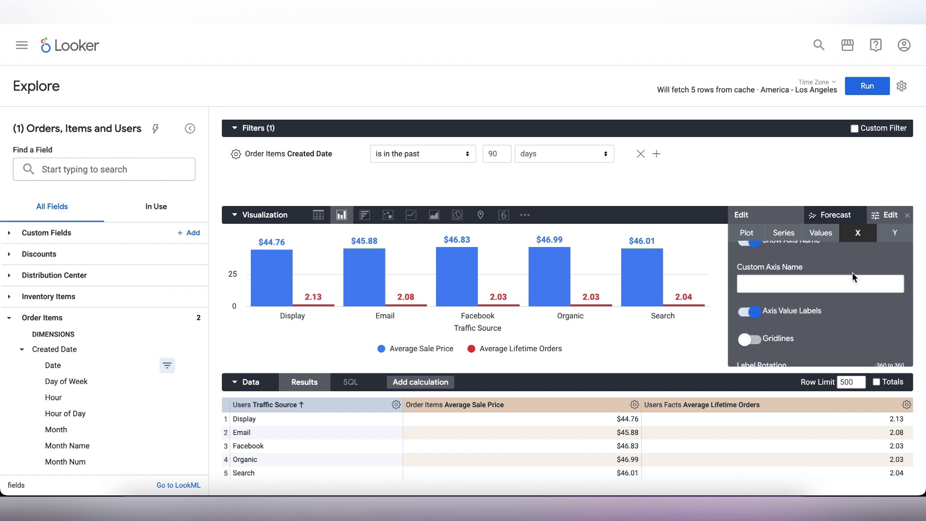
left_click(895, 232)
scroll(809, 295, "up", 3)
left_click(756, 242)
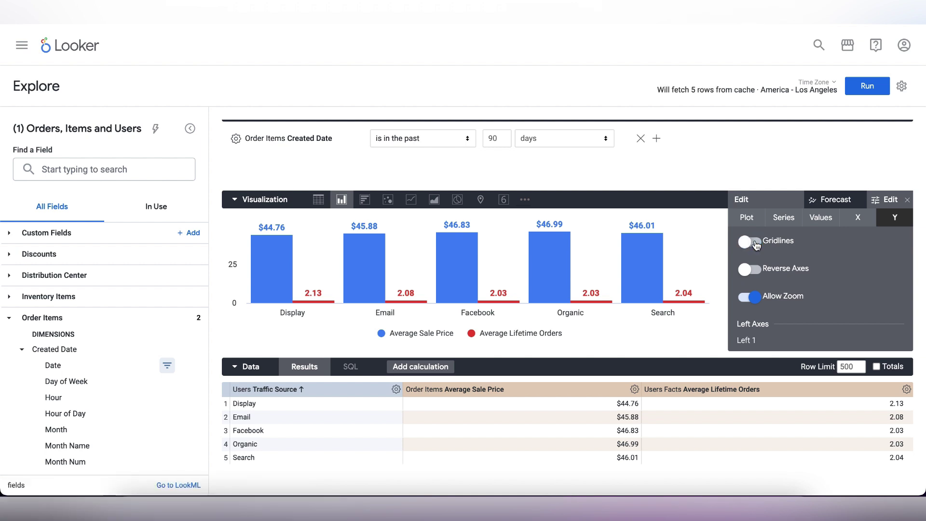
scroll(756, 246, "down", 3)
left_click_drag(812, 269, 820, 328)
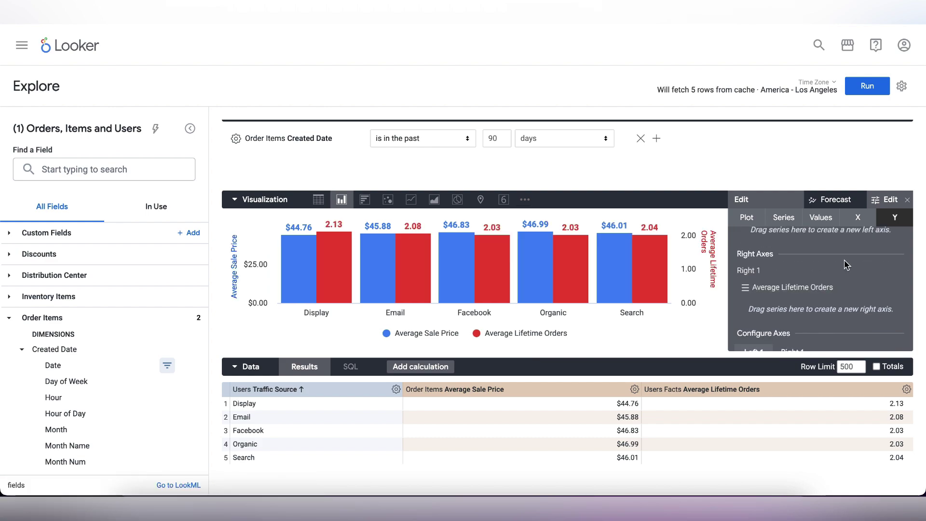
- Save the chart to the E-commerce dashboard as tile 'User Behaviour by Traffic Source'
left_click(902, 86)
mouse_move(796, 118)
left_click(709, 146)
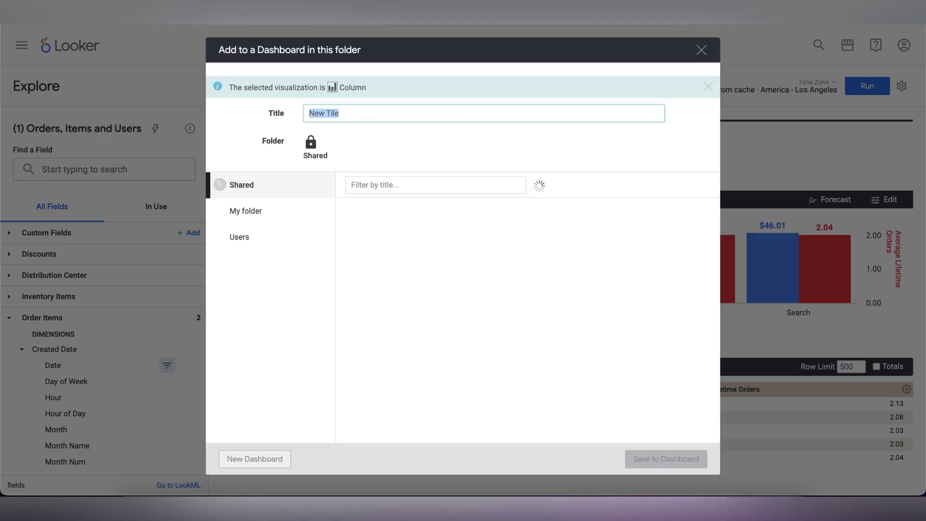
type("User Behaviour by")
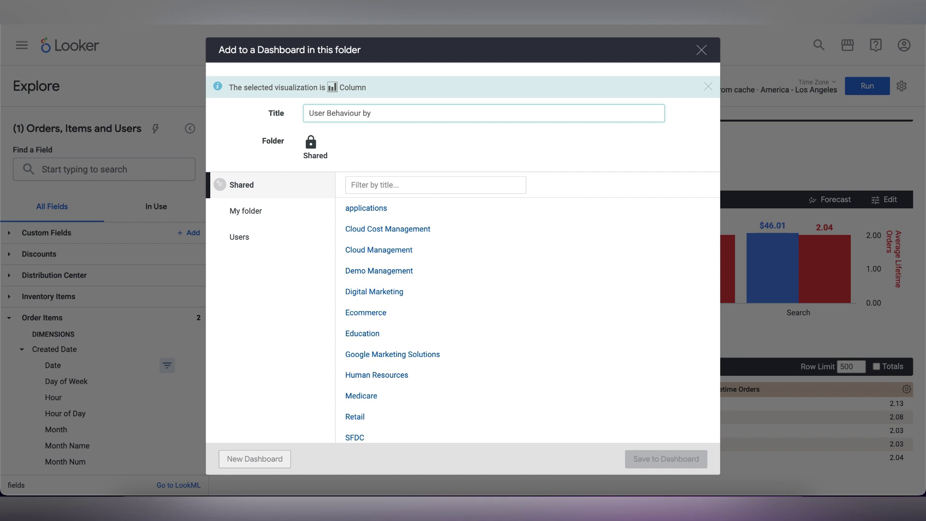
type(" Traffic Source")
left_click(306, 210)
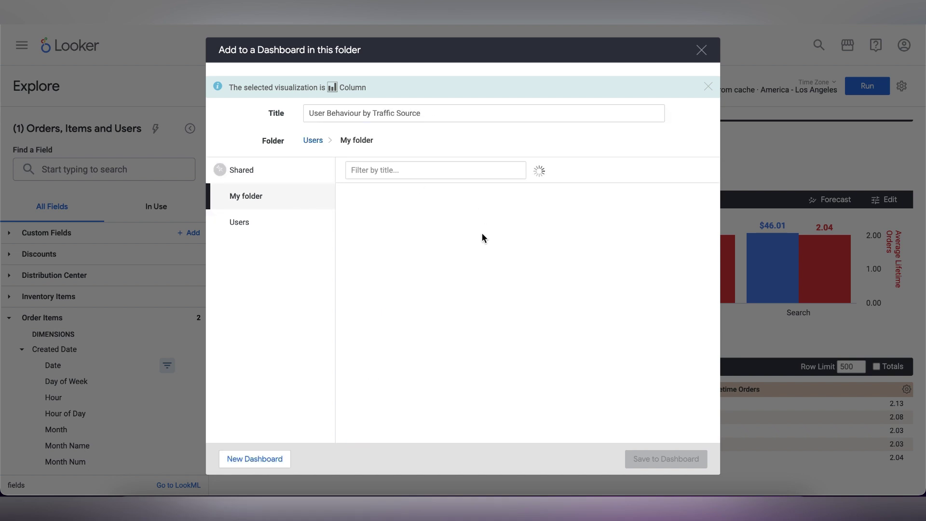
left_click(382, 193)
left_click(658, 451)
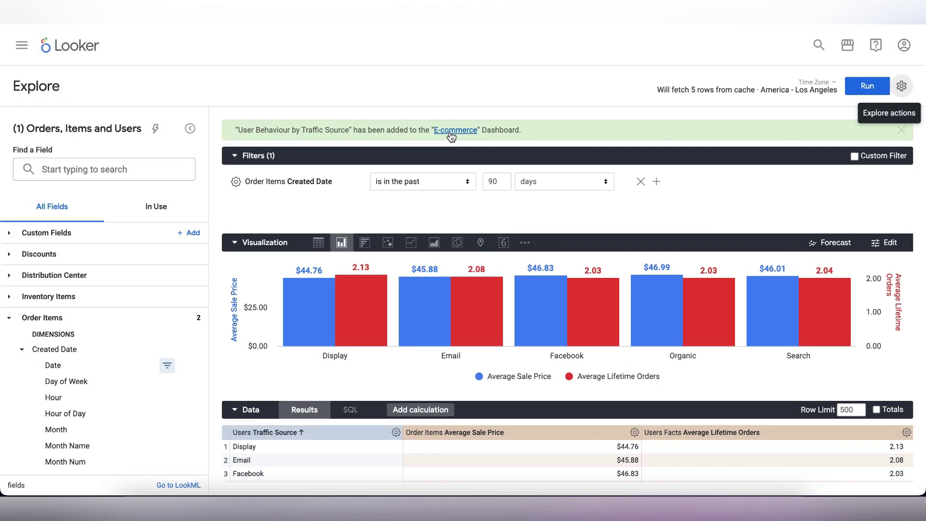
- Open the E-commerce dashboard, check the new chart tile, and begin adding a text tile
left_click(471, 125)
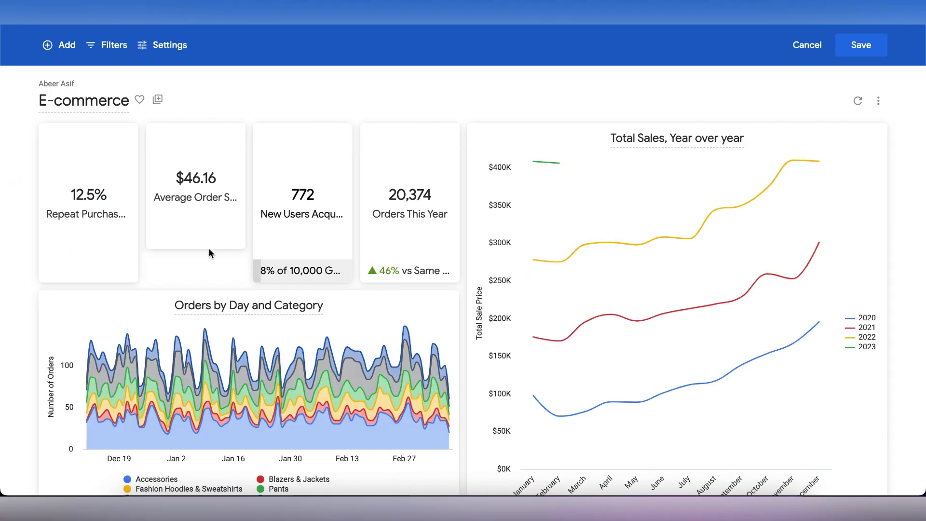
scroll(486, 294, "down", 10)
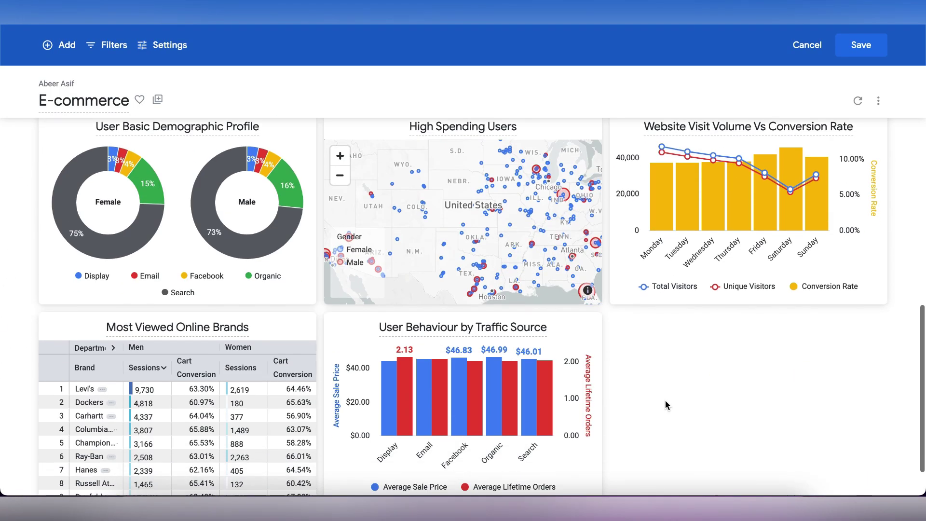
scroll(665, 405, "up", 8)
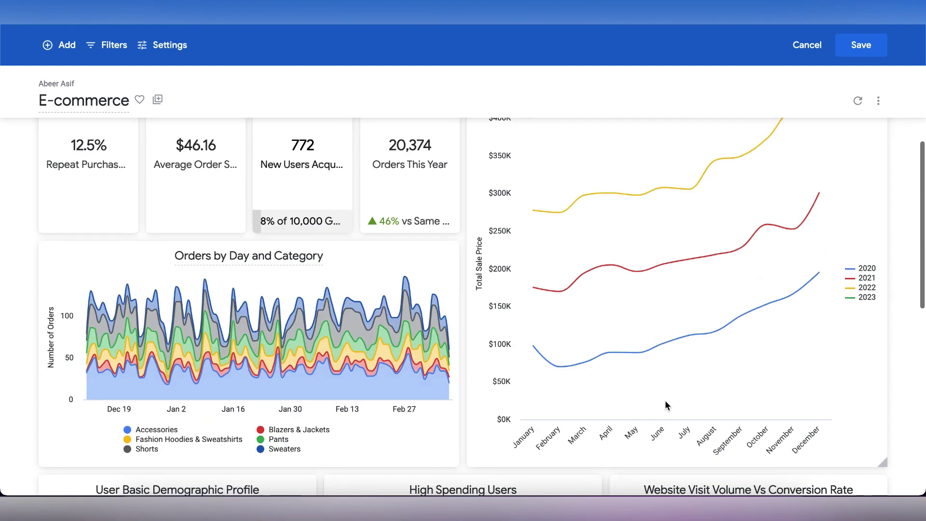
scroll(665, 406, "up", 1)
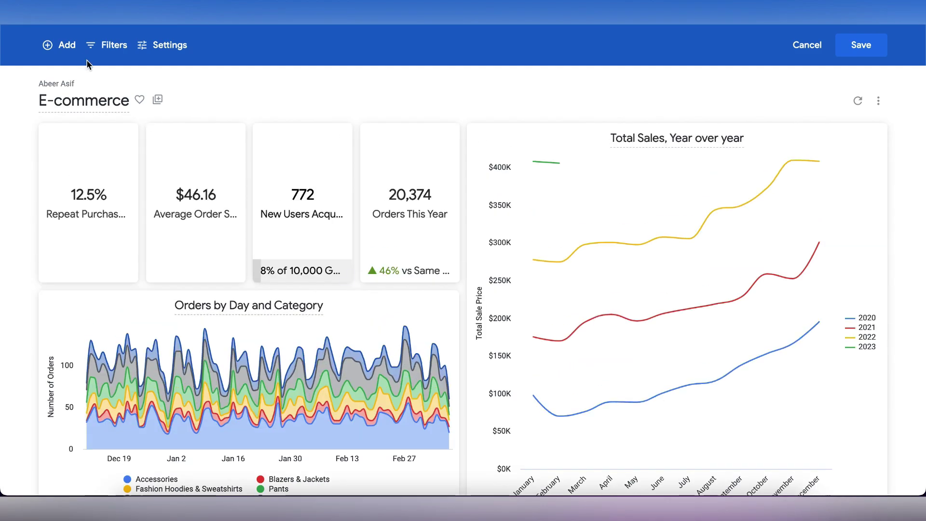
left_click(61, 45)
left_click(87, 141)
- Add a one-row 'Top Line Metrics' text tile and move it to the dashboard top
left_click(356, 198)
type("T")
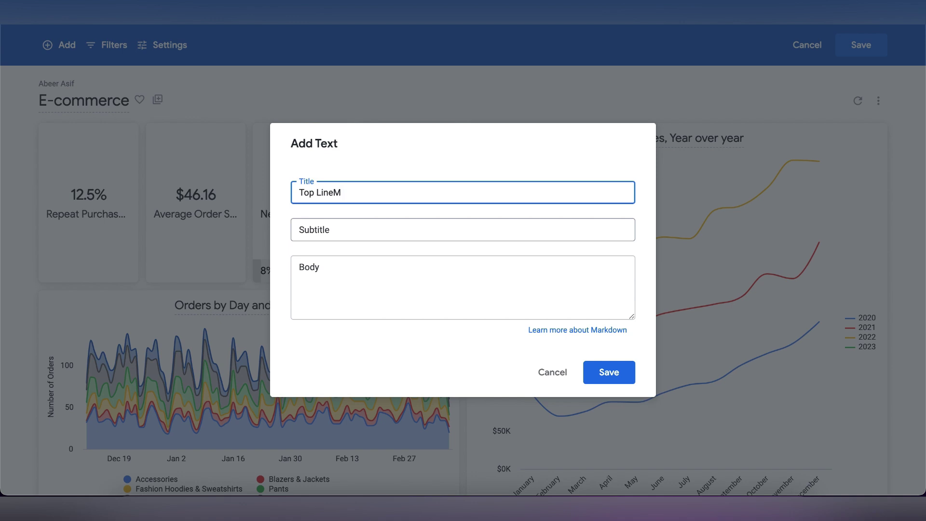
type("op Line Metrics")
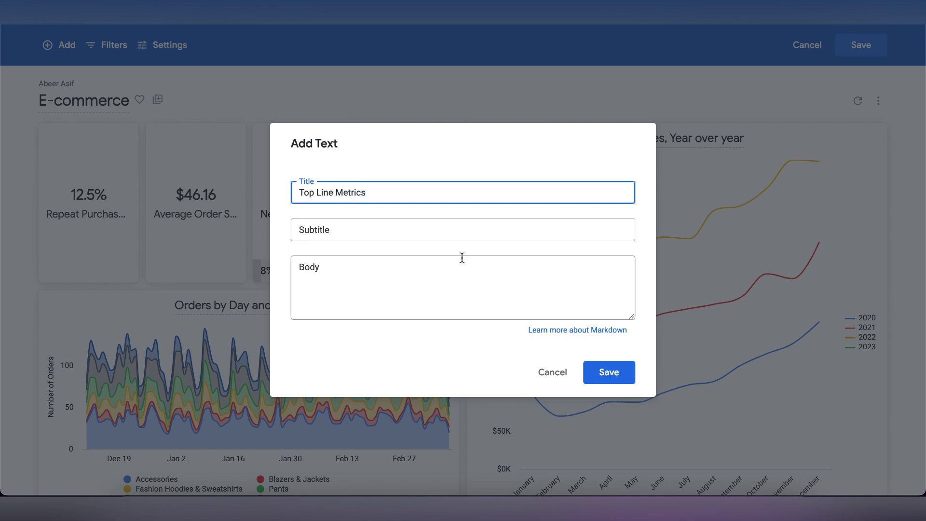
left_click(435, 233)
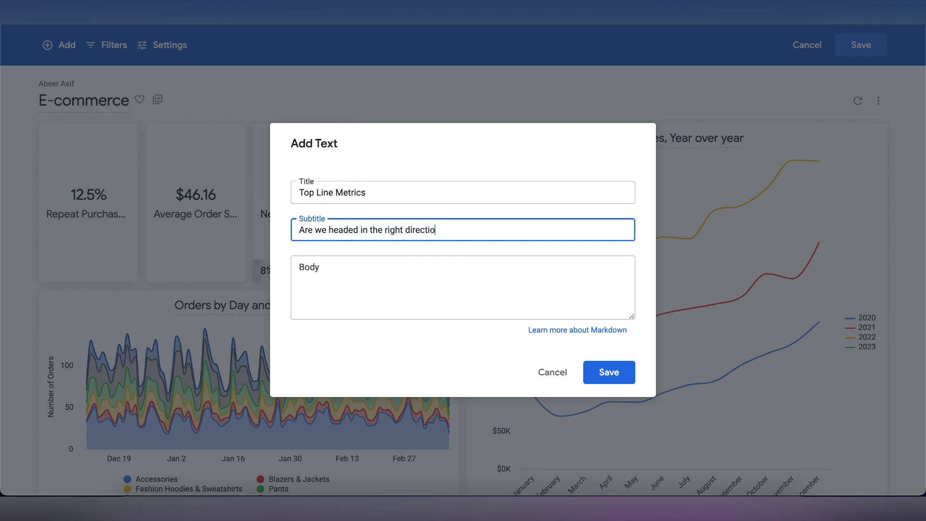
left_click(629, 374)
left_click_drag(881, 455, 877, 325)
left_click_drag(625, 276, 384, 126)
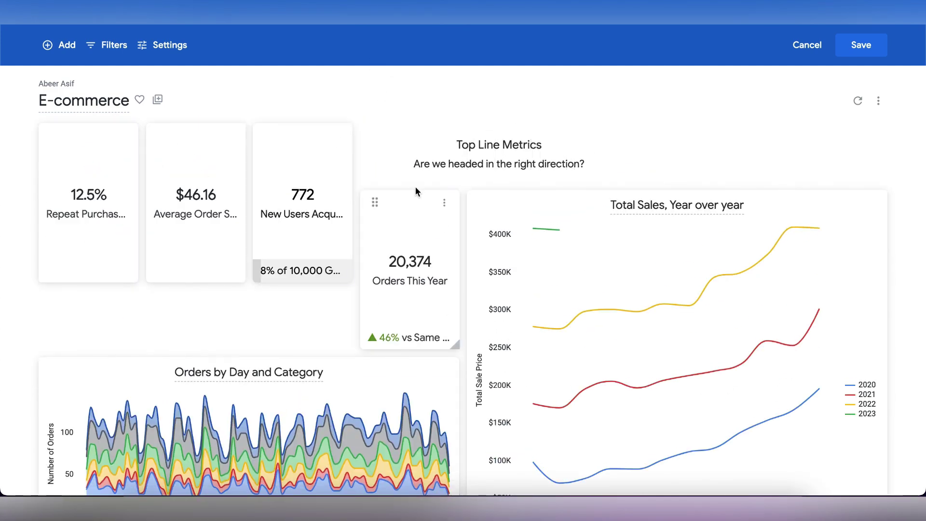
- Move the New Users tile lower in the dashboard layout
left_click_drag(267, 150, 268, 203)
scroll(497, 240, "down", 4)
scroll(497, 240, "up", 4)
- Add a 'Customer Demographics' text tile subtitled 'Who are our customers?'
left_click(59, 45)
left_click(90, 133)
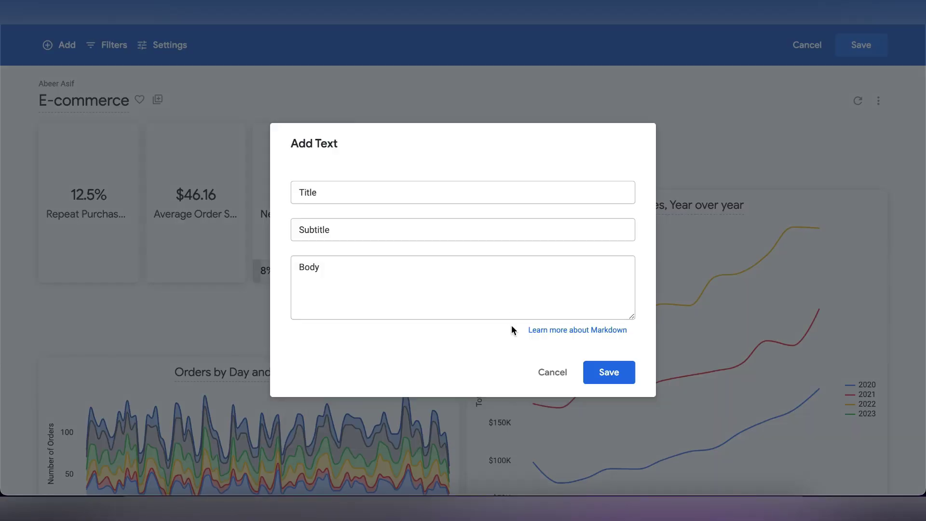
left_click(332, 190)
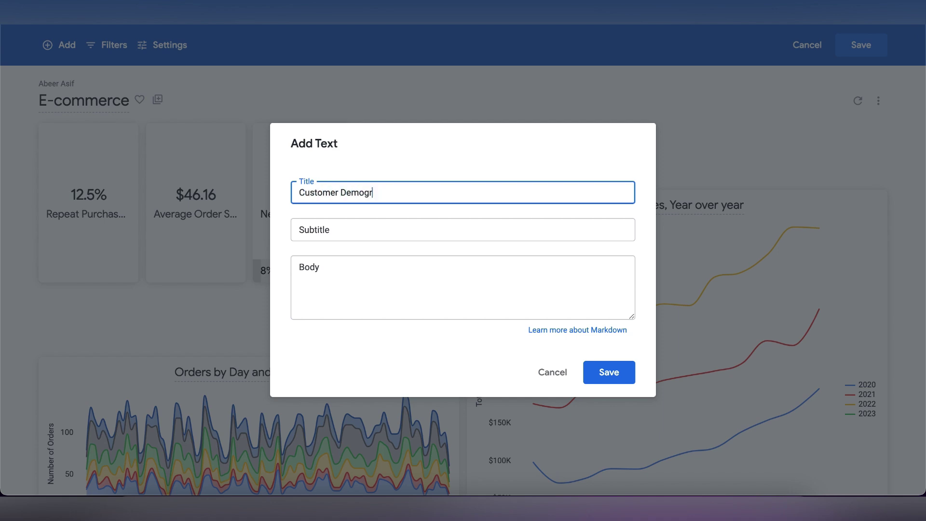
type("Customer Demographics")
left_click(324, 225)
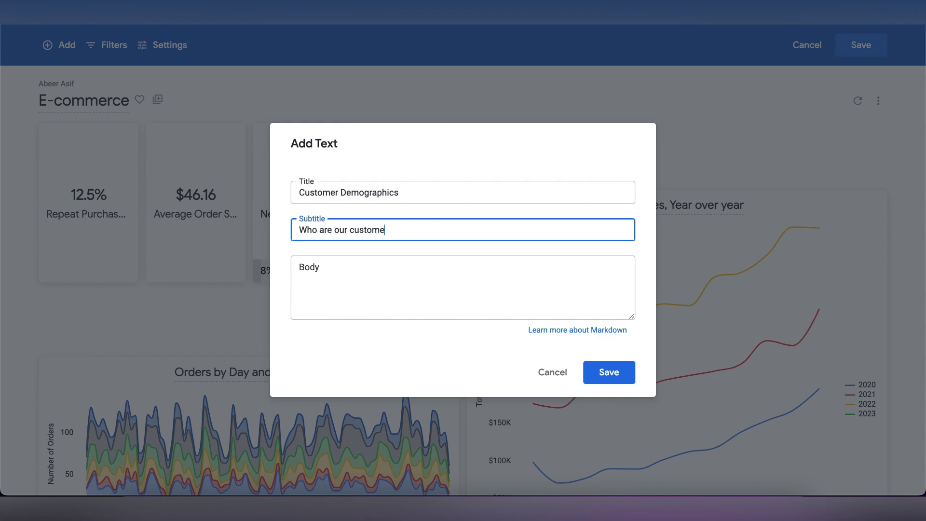
left_click(610, 372)
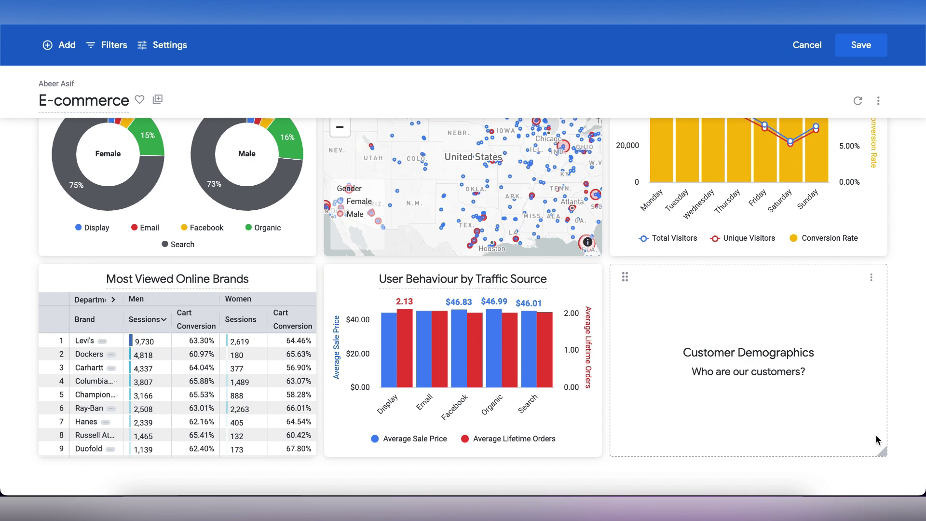
- Place the Customer Demographics header in the centre column above the High Spending Users map
left_click_drag(626, 278, 357, 222)
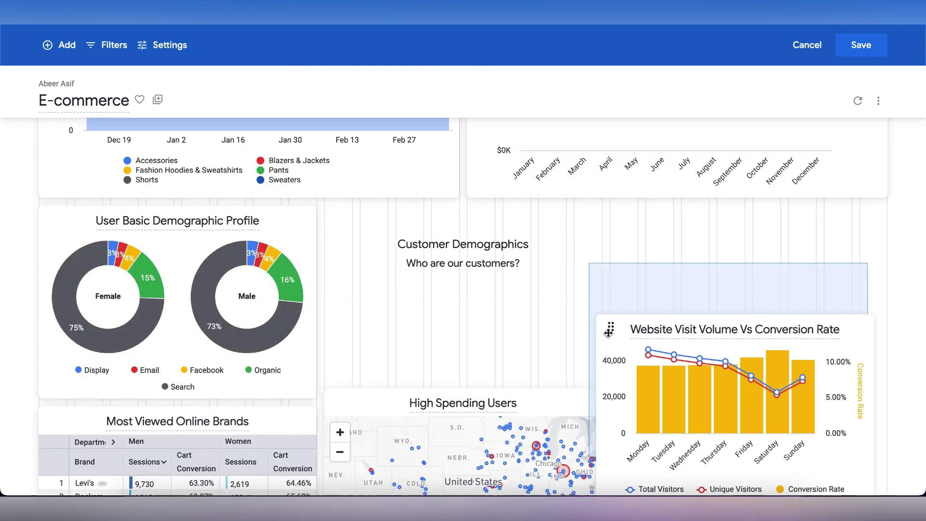
scroll(649, 413, "down", 3)
scroll(173, 290, "up", 2)
scroll(170, 250, "down", 3)
- Add a 'Web Analytics' text tile subtitled 'What are customers doing on our website?'
left_click(59, 45)
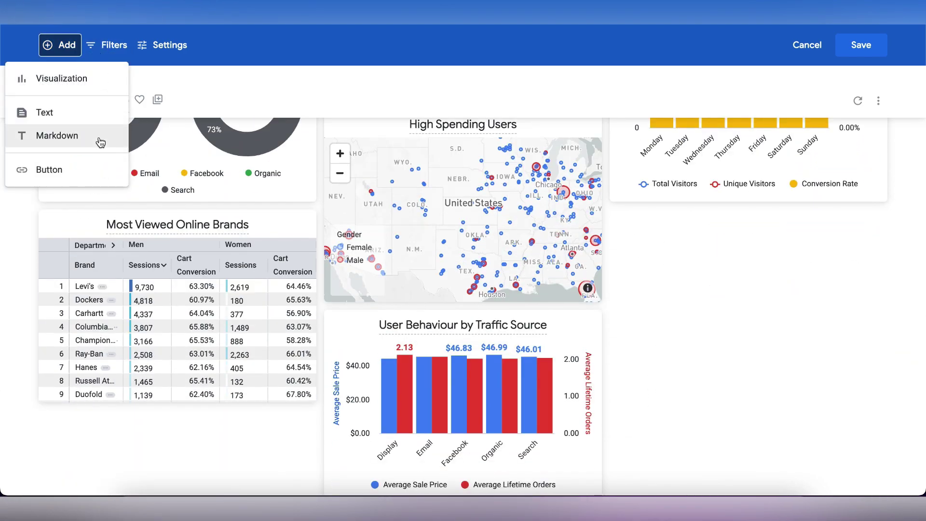
left_click(44, 110)
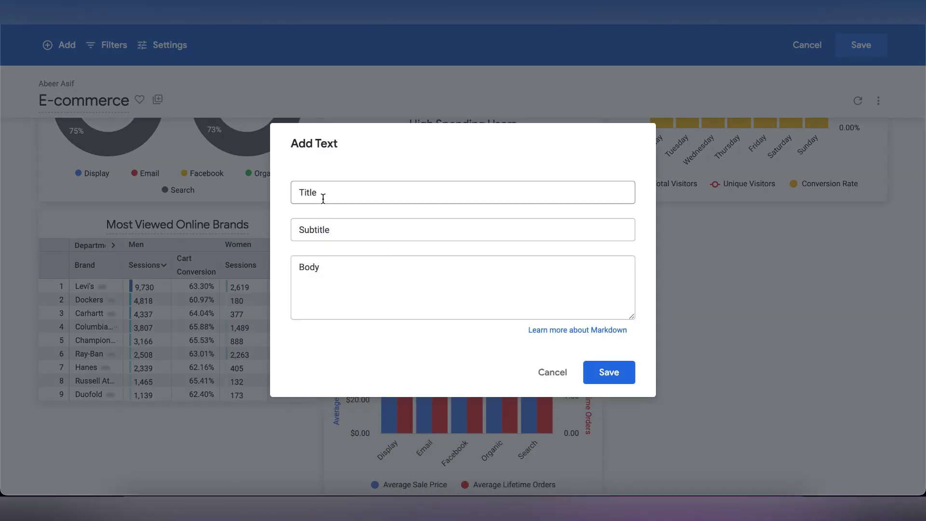
type("Web Analytics")
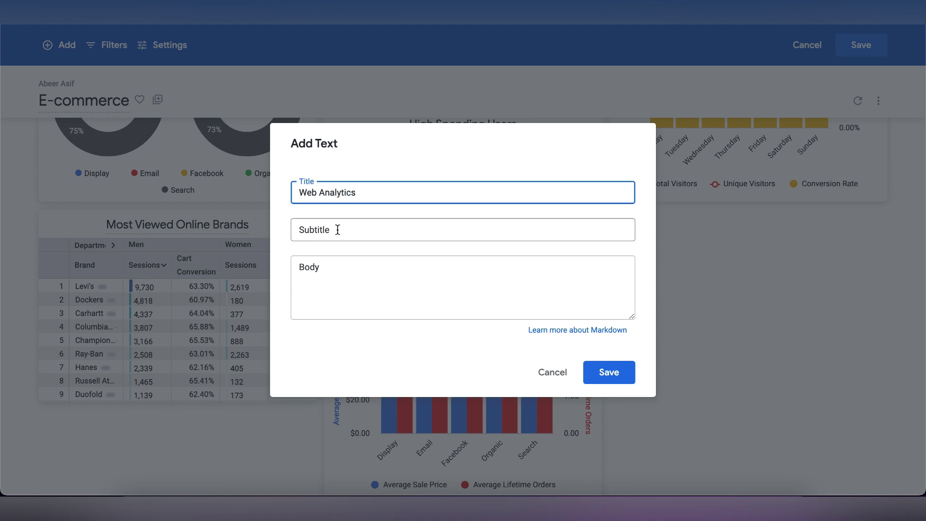
left_click(338, 230)
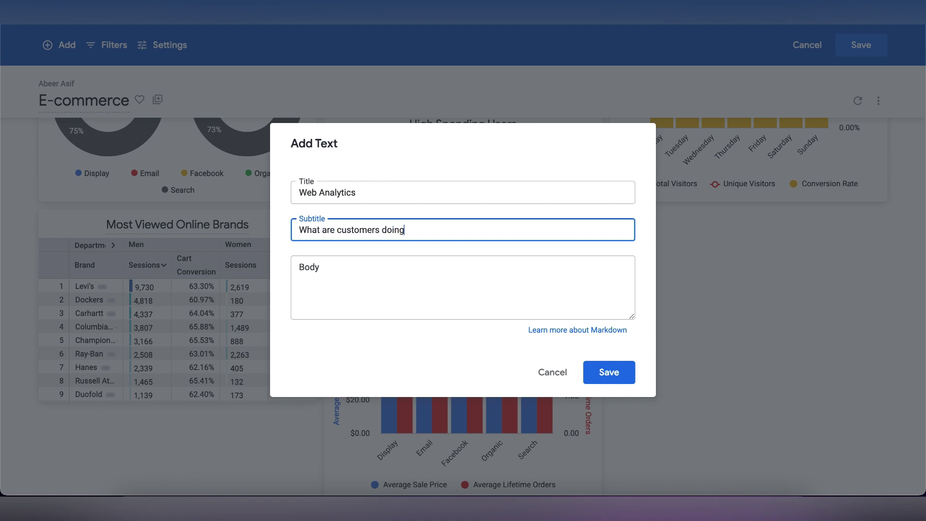
left_click(622, 375)
- Shrink the Web Analytics tile to header height and shift neighbouring tiles leftward
left_click_drag(882, 355, 879, 254)
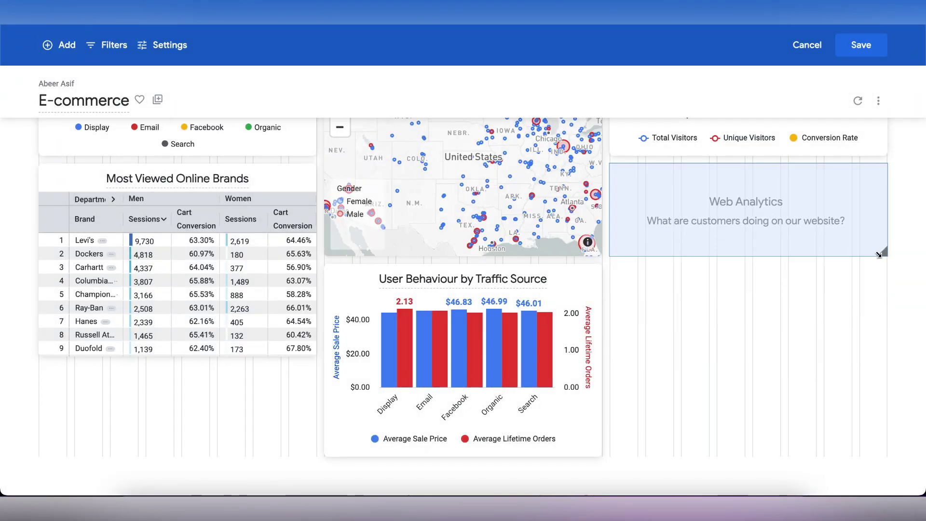
scroll(879, 254, "up", 3)
scroll(723, 338, "down", 1)
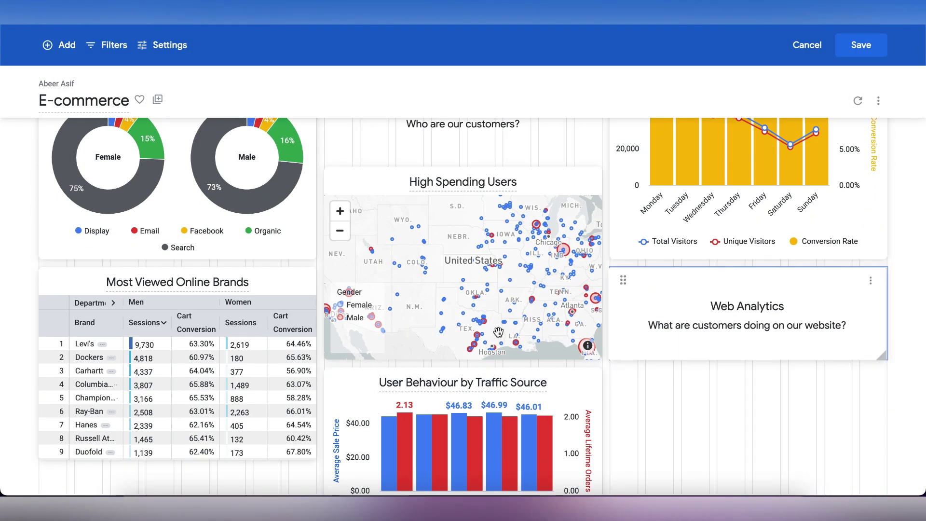
left_click_drag(525, 326, 386, 337)
scroll(661, 336, "up", 3)
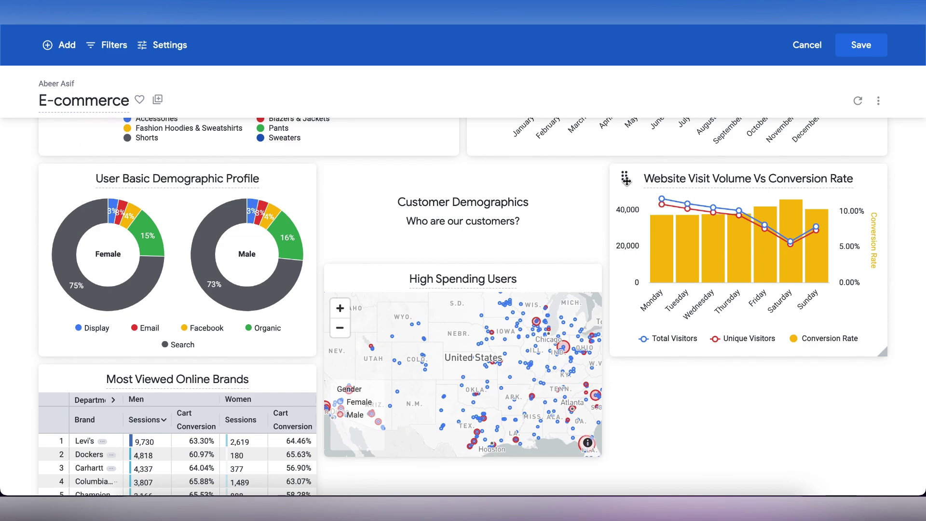
scroll(626, 180, "down", 5)
left_click_drag(338, 345, 52, 355)
scroll(652, 188, "up", 4)
- Move Website Visit Volume under Web Analytics and the Most Viewed Online Brands table to the right column
left_click_drag(622, 143, 375, 386)
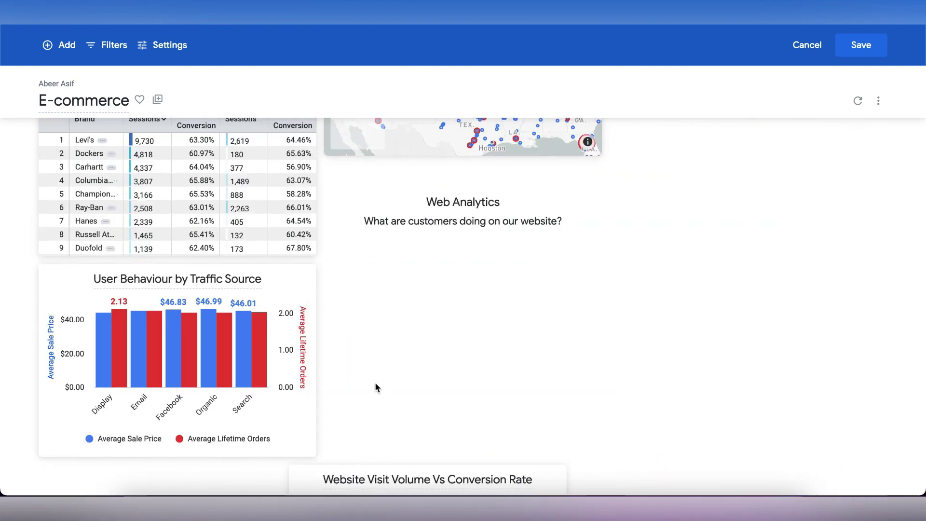
scroll(331, 234, "up", 5)
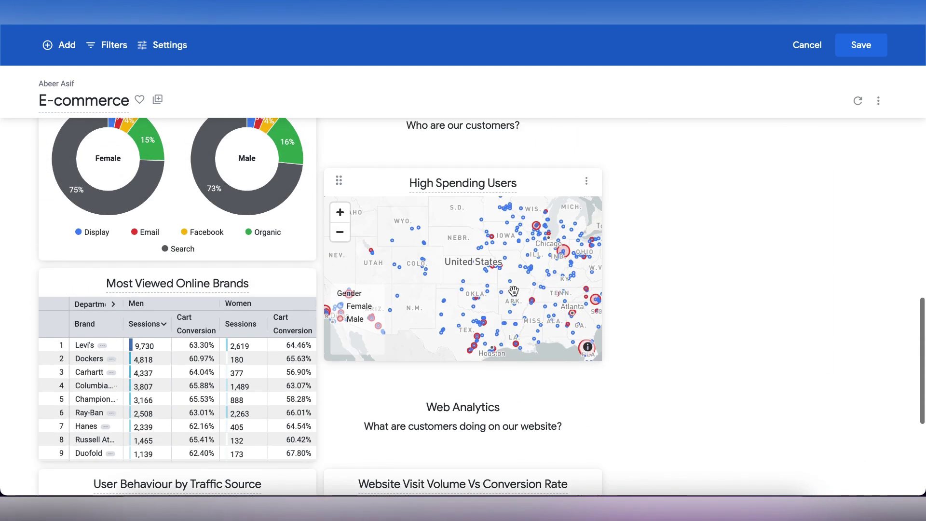
left_click_drag(50, 326, 650, 150)
- Add an empty text tile and place it, shortened, beside Top Line Metrics
left_click(59, 44)
left_click(41, 112)
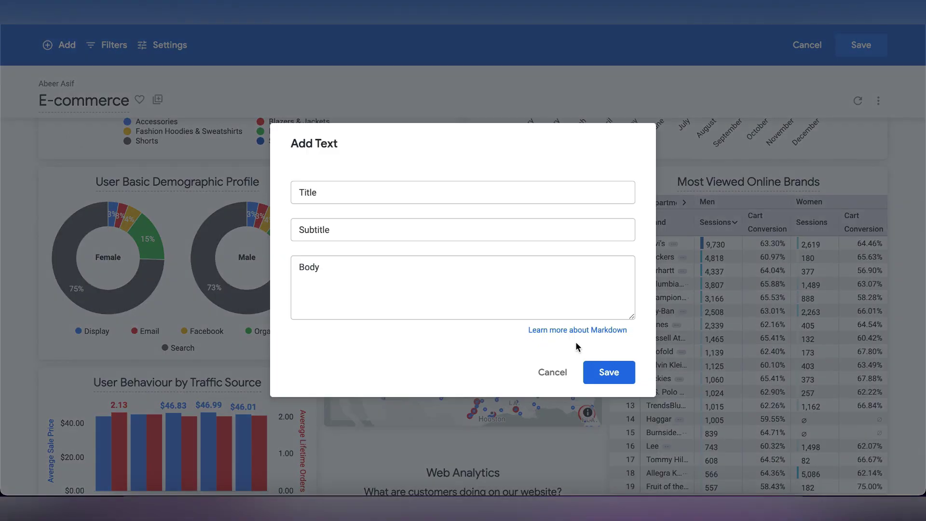
key("Escape")
scroll(594, 340, "down", 5)
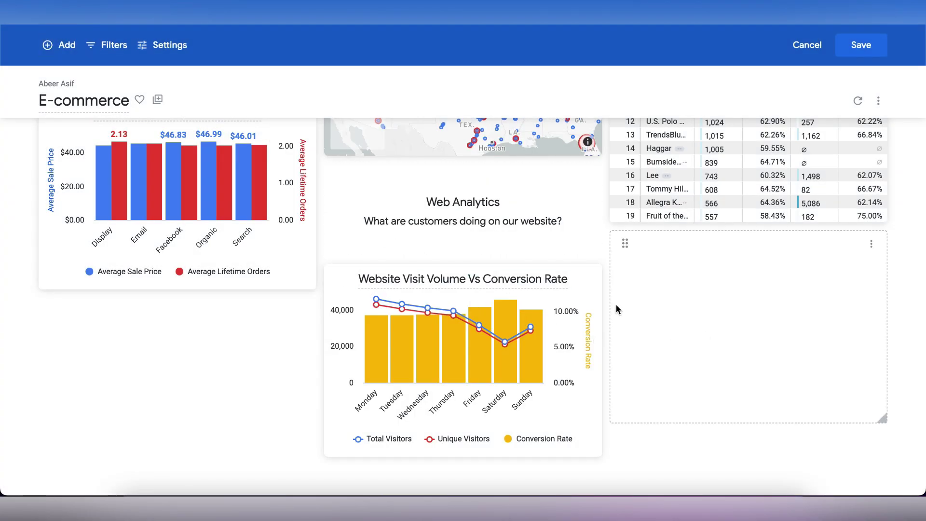
left_click_drag(625, 244, 117, 163)
left_click_drag(313, 243, 325, 187)
scroll(564, 338, "down", 5)
- Add a blank text tile, shorten it and move it toward the middle column
left_click(62, 55)
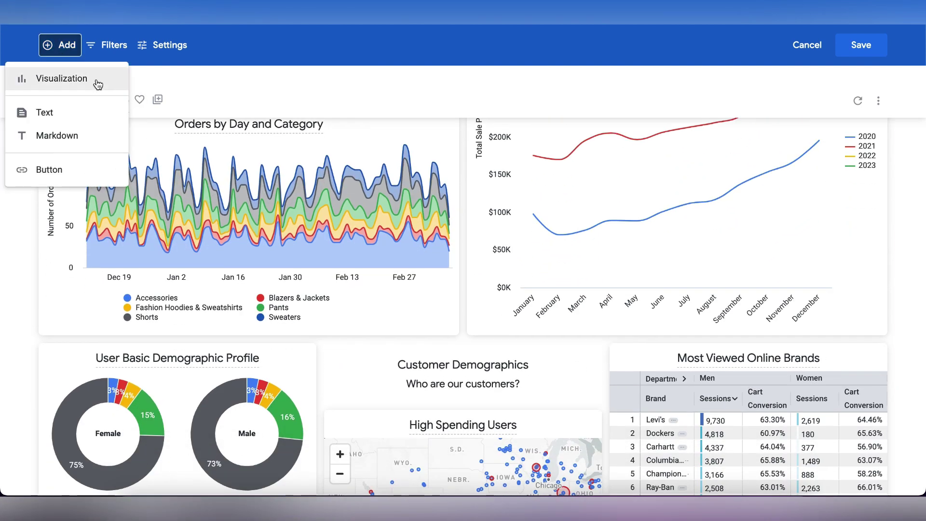
left_click(54, 110)
left_click(618, 374)
left_click_drag(848, 419, 850, 280)
left_click_drag(642, 248, 94, 305)
scroll(308, 200, "up", 8)
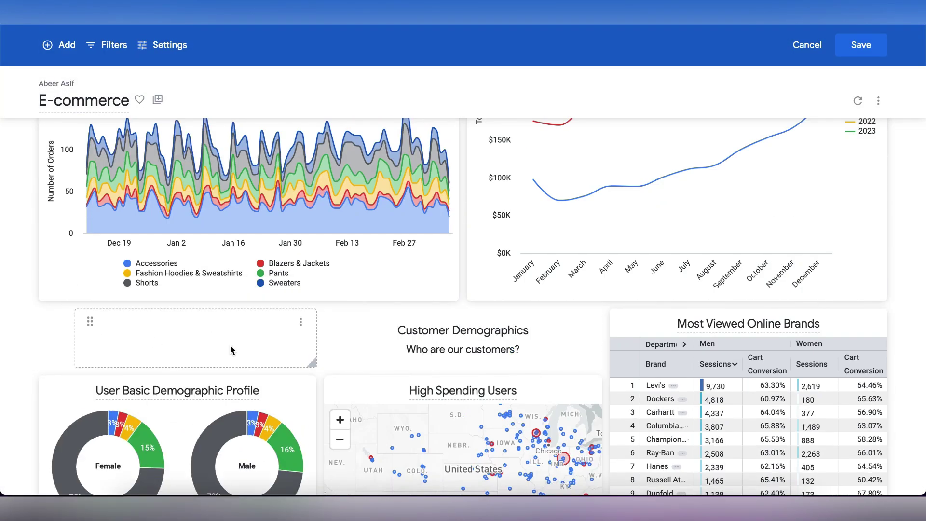
- Duplicate the empty tile, clear the copy's '(Copy)' title, and move it up the dashboard
left_click(300, 322)
left_click(275, 384)
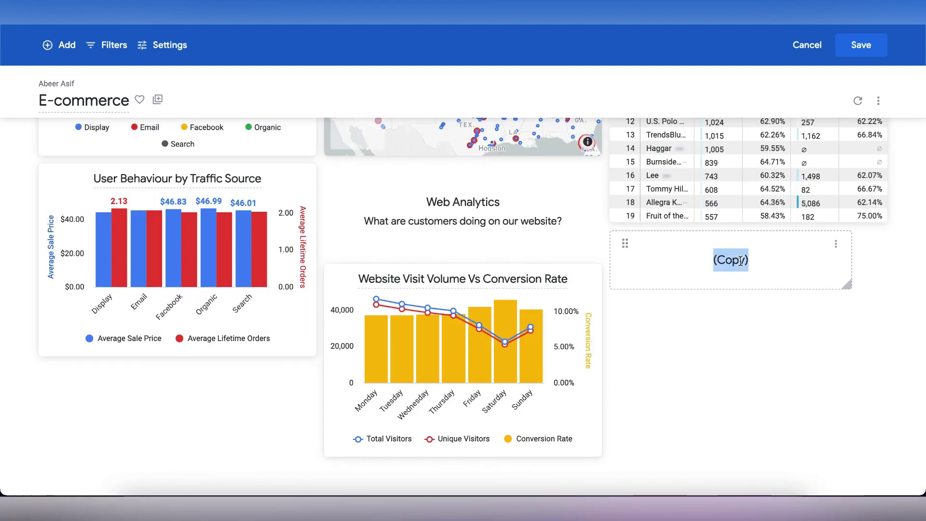
left_click(836, 244)
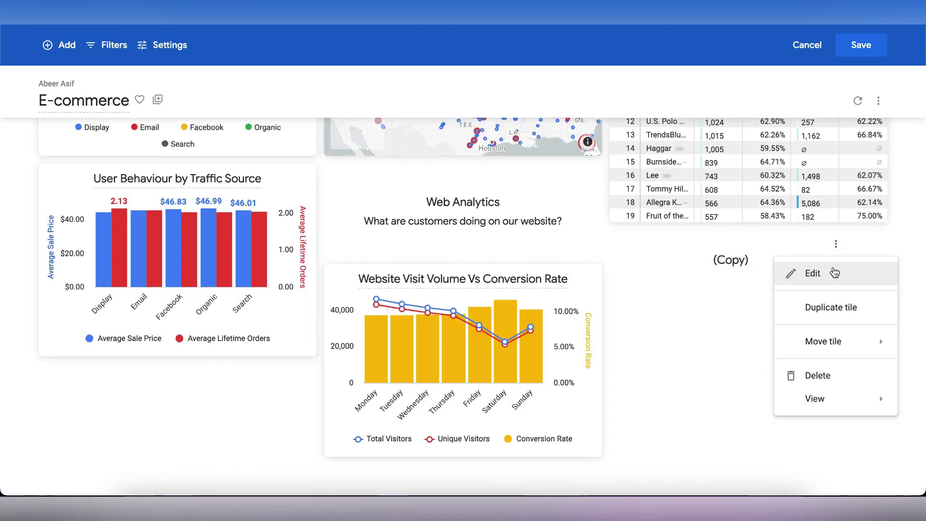
left_click(796, 273)
left_click(429, 197)
key("ctrl+a")
key("BackSpace")
left_click(609, 372)
left_click_drag(629, 263, 626, 414)
scroll(626, 413, "down", 3)
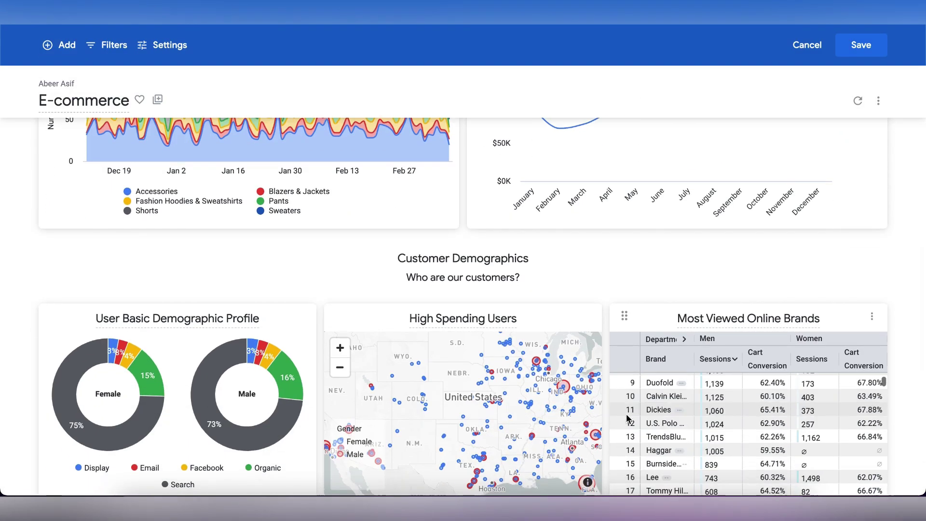
scroll(597, 303, "down", 4)
- Add another empty text tile above User Behaviour by Traffic Source and make it taller
left_click(58, 45)
left_click(44, 109)
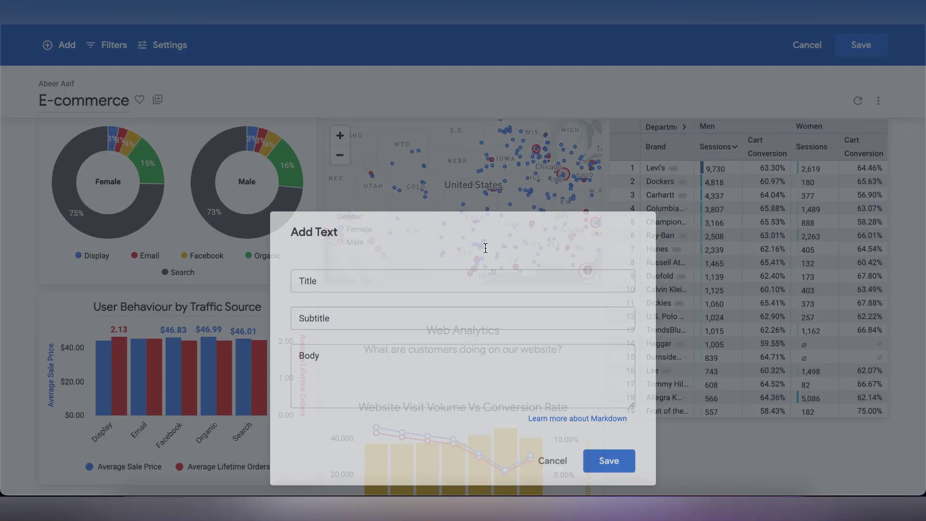
left_click(617, 374)
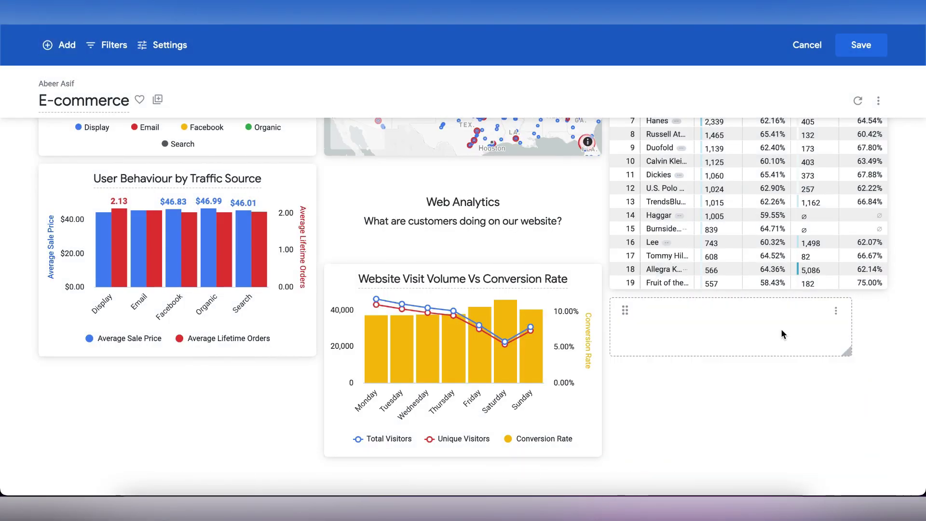
left_click_drag(627, 309, 77, 213)
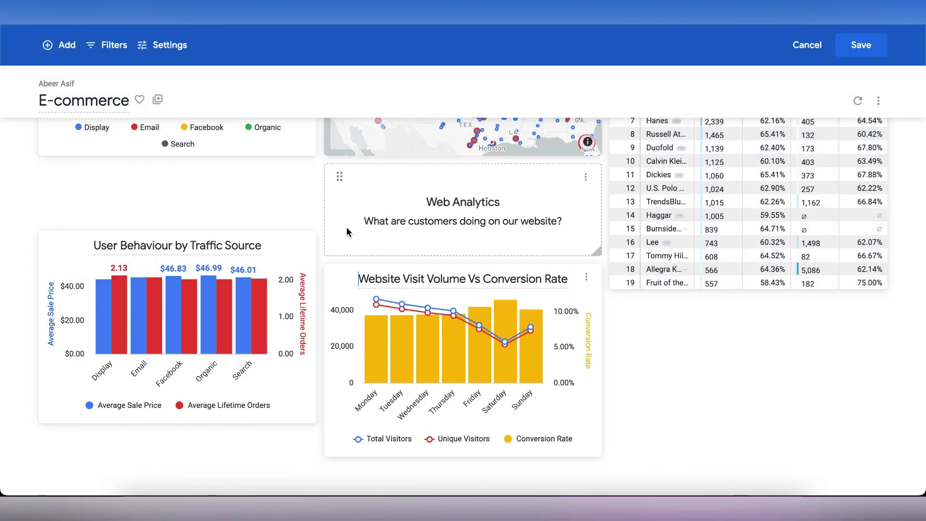
left_click_drag(311, 220, 309, 246)
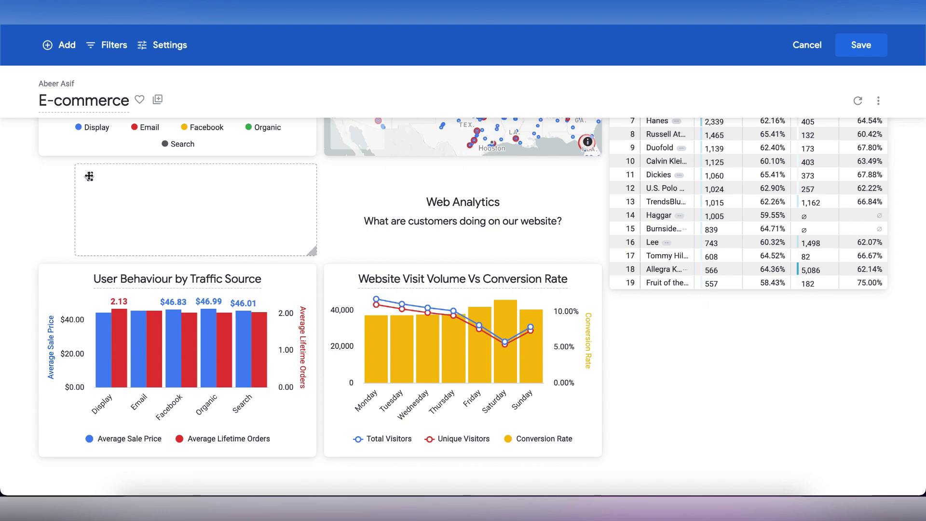
- Add an empty Markdown tile, shrink it and move it up beside the Web Analytics header
left_click(62, 45)
left_click(105, 138)
left_click(613, 372)
left_click_drag(882, 485, 849, 386)
left_click_drag(626, 310, 631, 231)
scroll(889, 456, "up", 3)
- Shorten the Most Viewed Online Brands table and reposition it lower in the layout
left_click_drag(883, 440, 883, 314)
left_click_drag(622, 135, 631, 231)
scroll(631, 231, "down", 1)
right_click(623, 181)
key("Escape")
mouse_move(631, 191)
left_mouse_down()
mouse_move(623, 478)
mouse_move(622, 183)
left_mouse_up()
scroll(622, 184, "down", 1)
left_click_drag(628, 126, 620, 323)
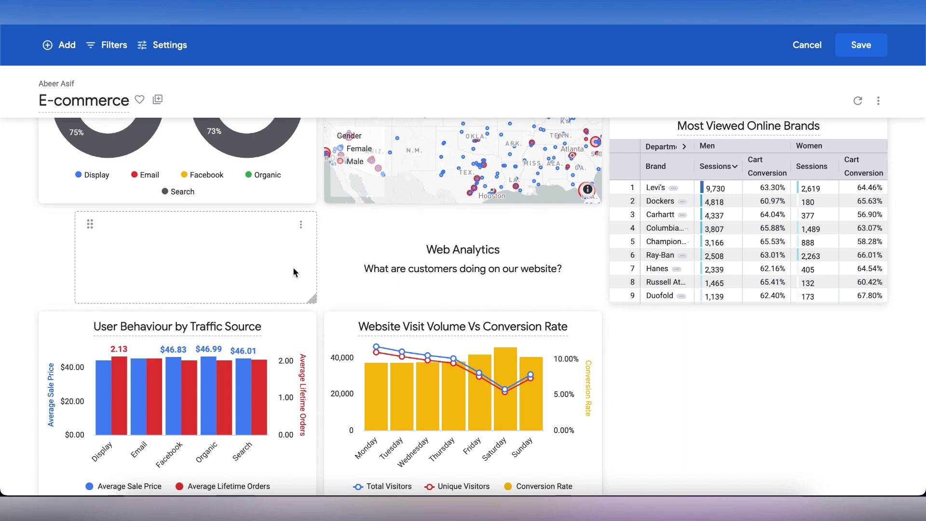
- Add an empty Markdown tile and place it beside the High Spending Users map
left_click(59, 44)
left_click(42, 130)
left_click(607, 372)
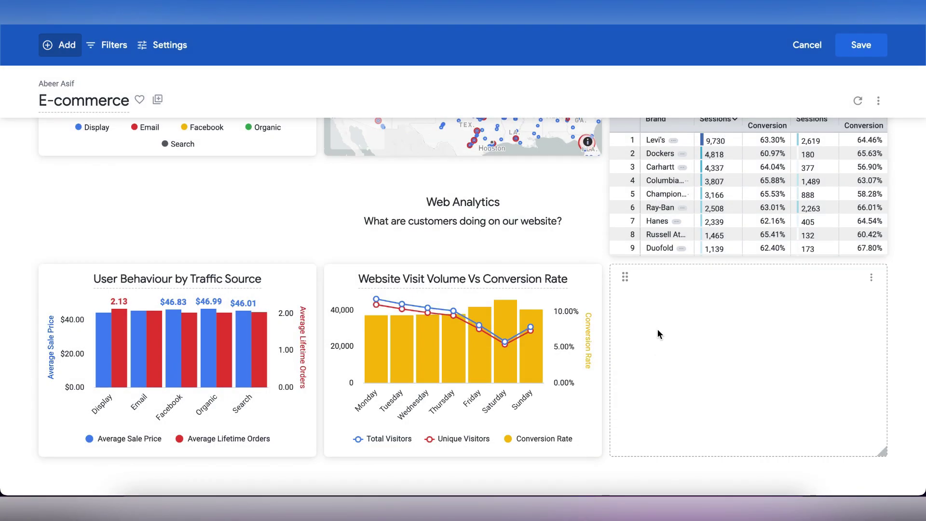
left_click_drag(625, 277, 647, 247)
left_click_drag(647, 490, 627, 328)
scroll(774, 423, "down", 5)
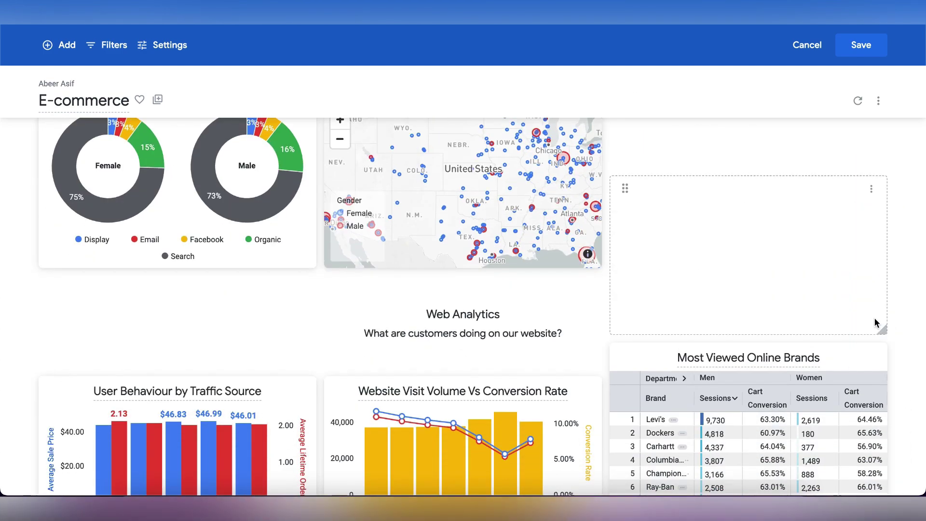
scroll(484, 469, "up", 5)
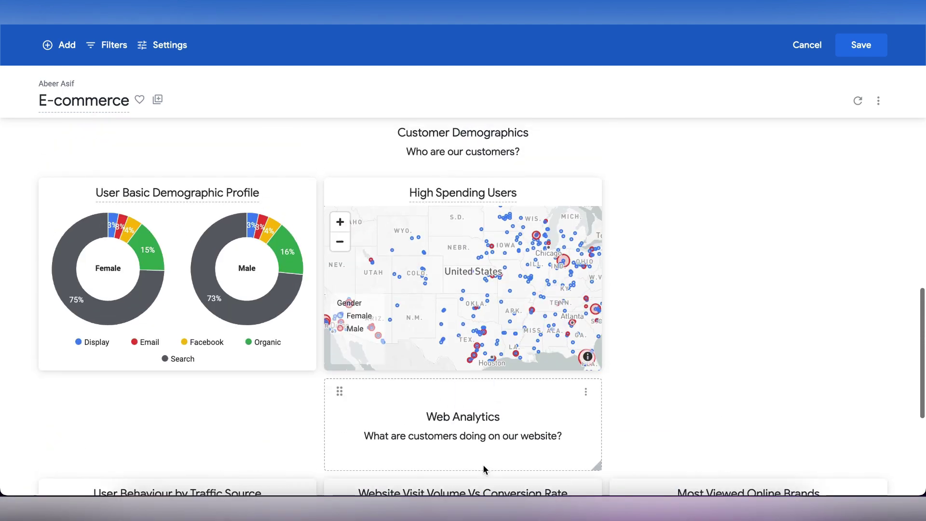
scroll(703, 391, "up", 2)
scroll(633, 436, "down", 2)
- Shrink the High Spending Users map, shift it right, and widen the User Basic Demographic Profile chart
left_click_drag(601, 439, 781, 440)
right_click(306, 298)
key("Escape")
mouse_move(316, 440)
left_mouse_down()
mouse_move(351, 443)
mouse_move(310, 430)
mouse_move(315, 439)
left_mouse_up()
left_click_drag(781, 438, 702, 436)
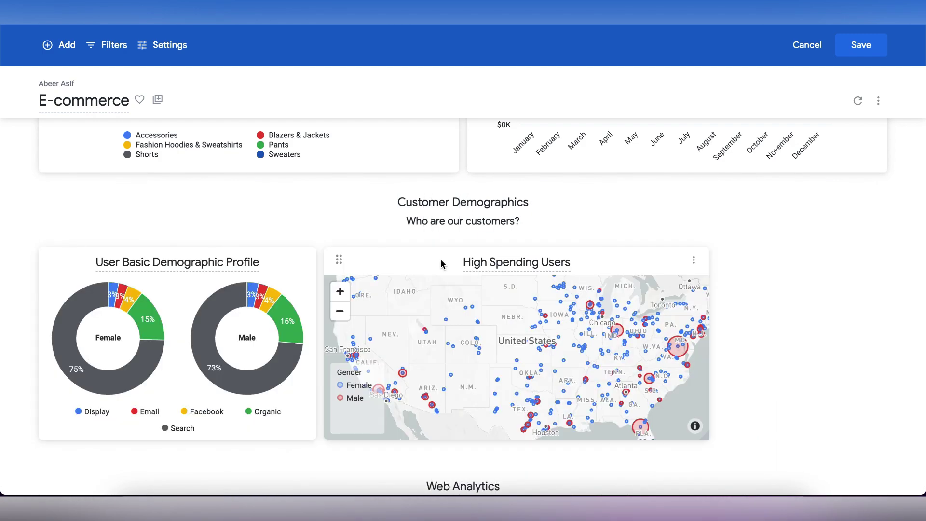
left_click_drag(341, 255, 484, 255)
left_click_drag(314, 438, 455, 437)
scroll(570, 476, "down", 7)
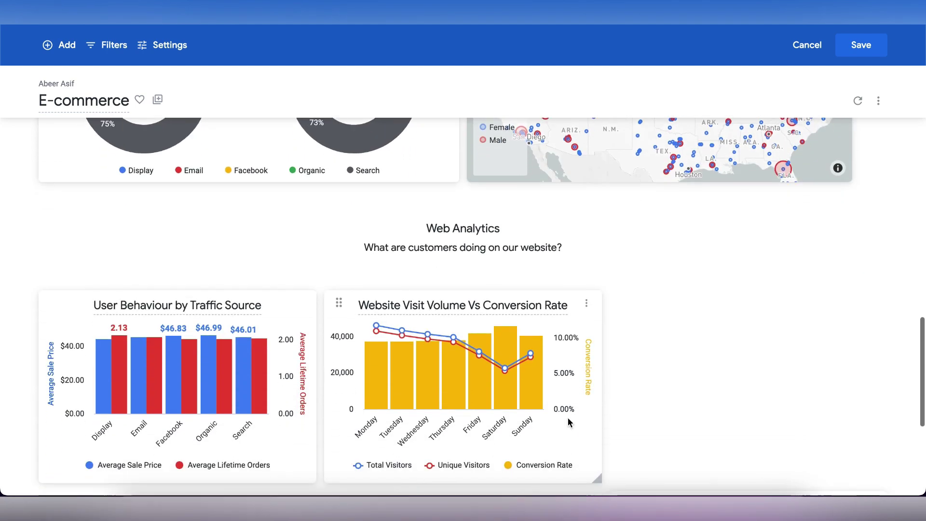
scroll(638, 427, "down", 3)
scroll(844, 447, "down", 6)
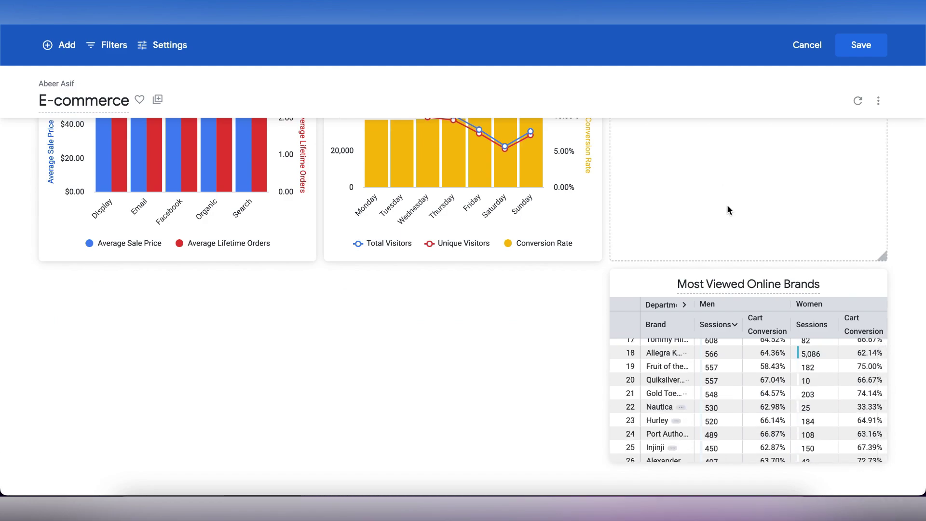
scroll(727, 205, "up", 3)
scroll(858, 381, "up", 1)
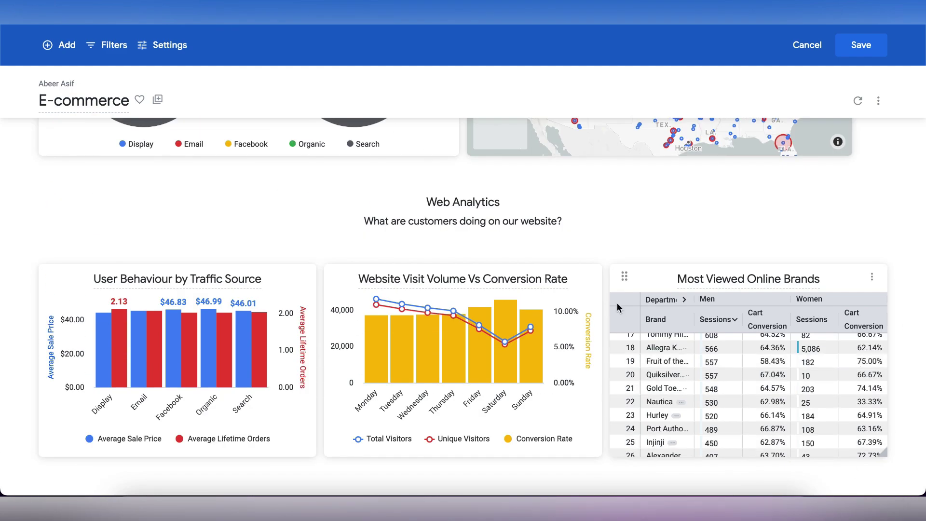
scroll(618, 303, "up", 10)
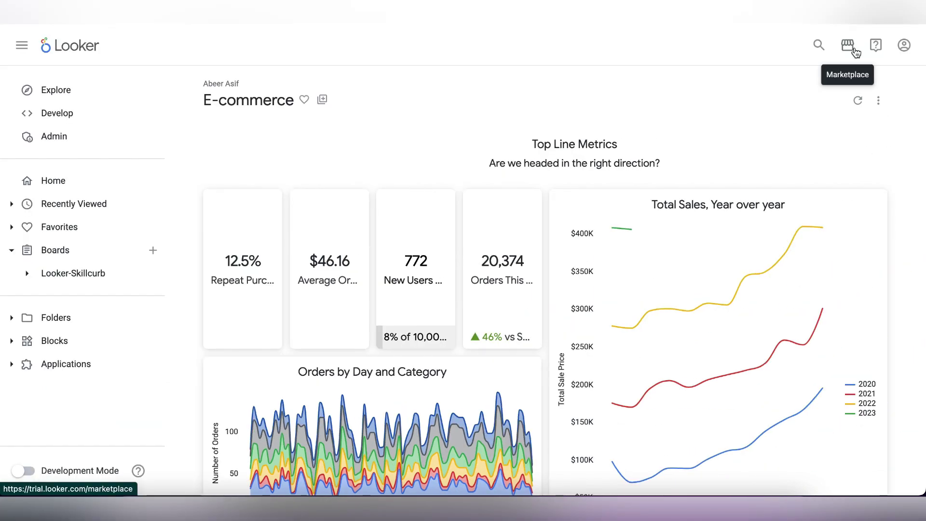
- Scroll through the saved E-commerce dashboard to check its three-chart Web Analytics row
scroll(825, 175, "down", 6)
scroll(826, 181, "down", 8)
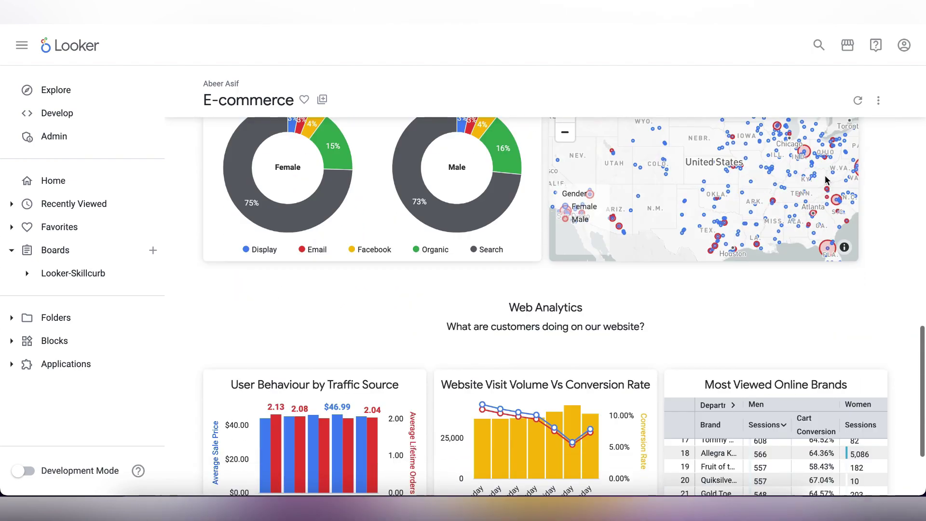